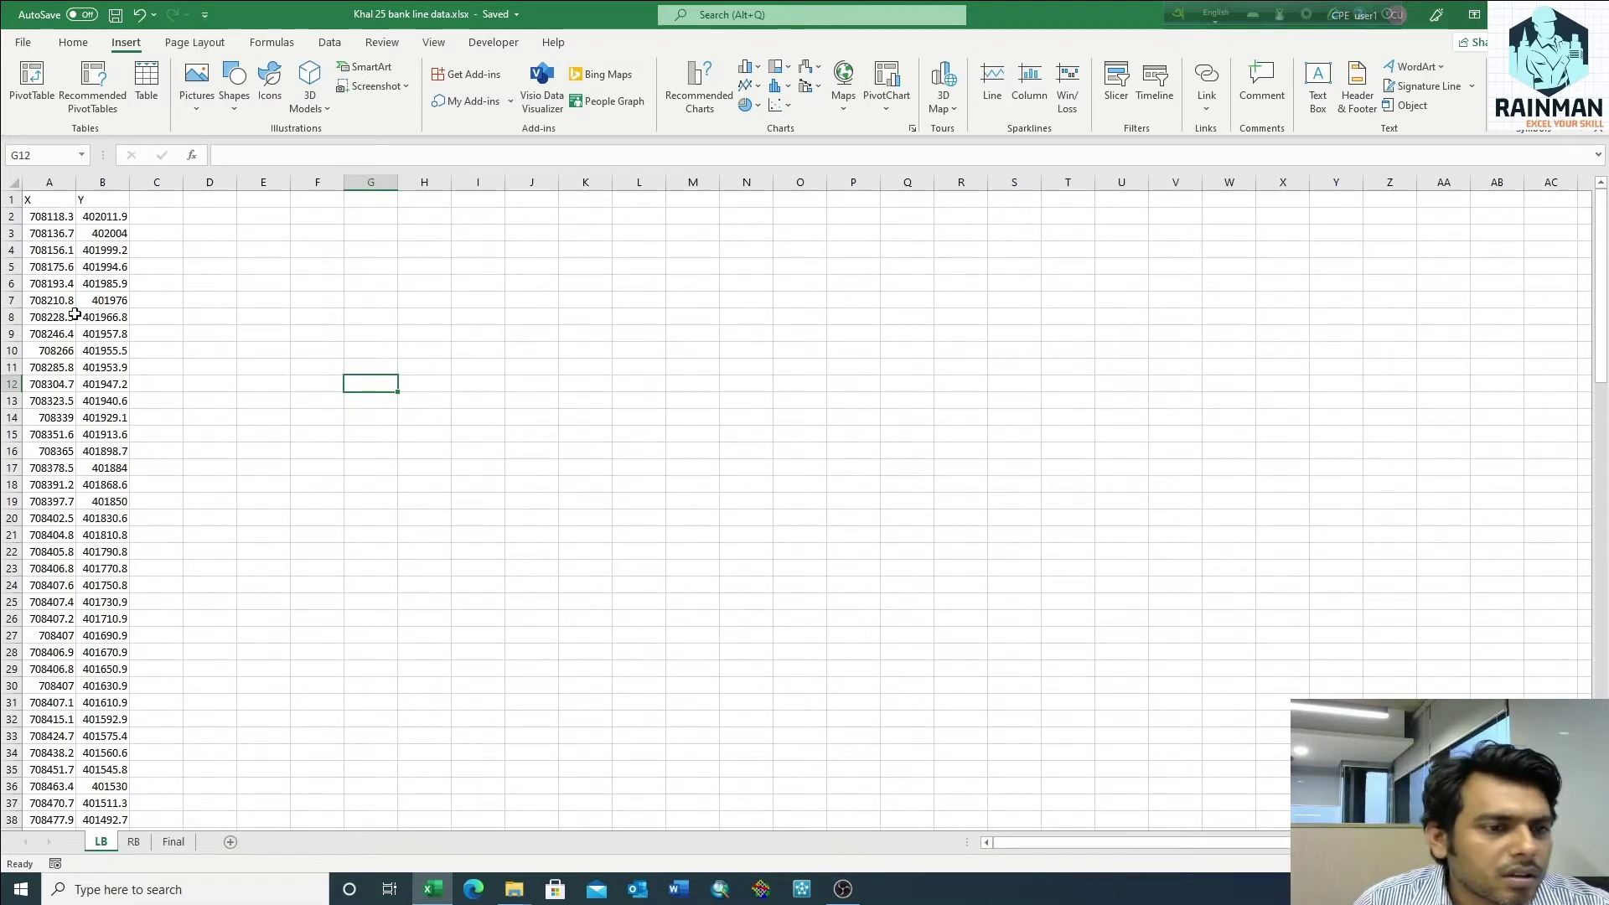
Go to the RB sheet and select its x/y header row 1
{"action": "left_click", "coordinate": [133, 842]}
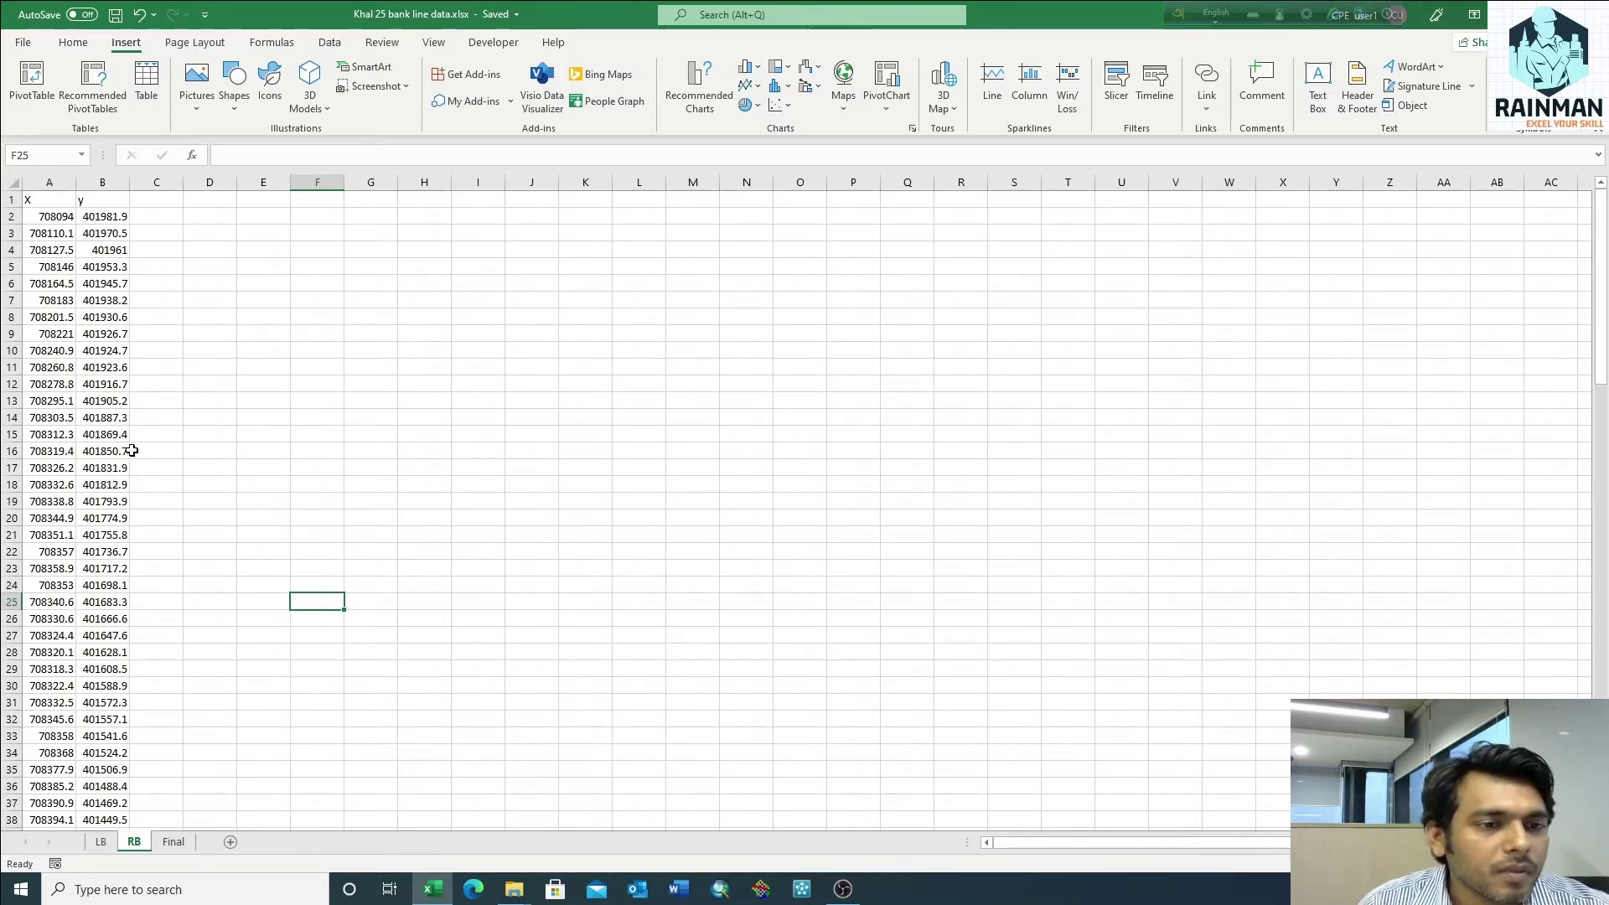
{"action": "left_click", "coordinate": [12, 200]}
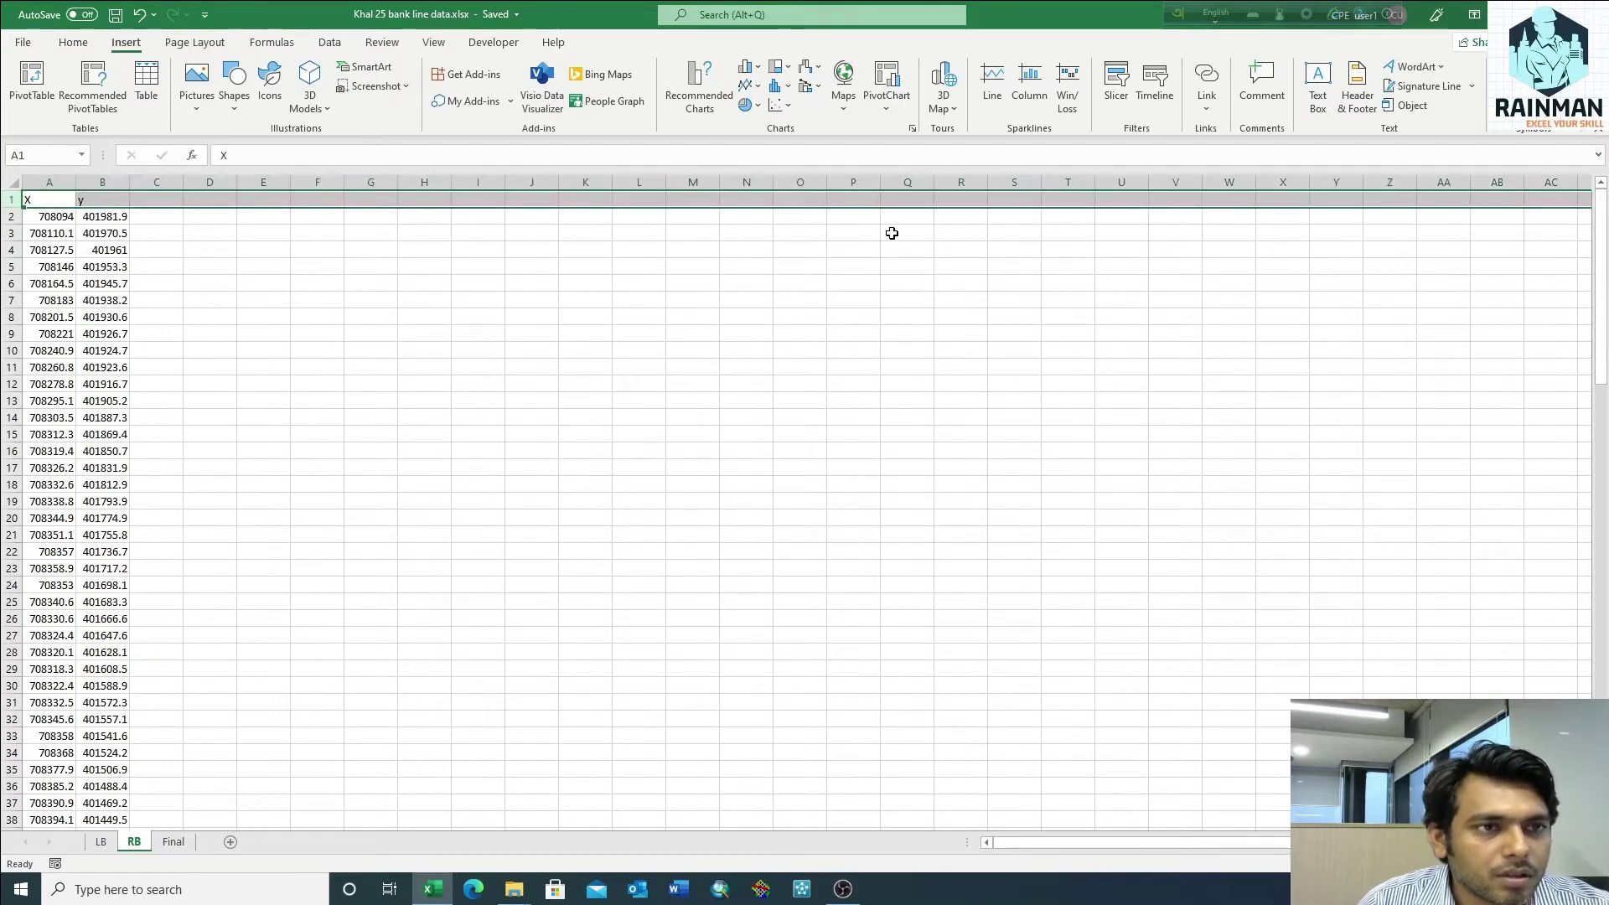
Insert a row above the RB headers, clear the x/y headers, and label A1 'rb'
{"action": "key", "text": "ctrl+plus"}
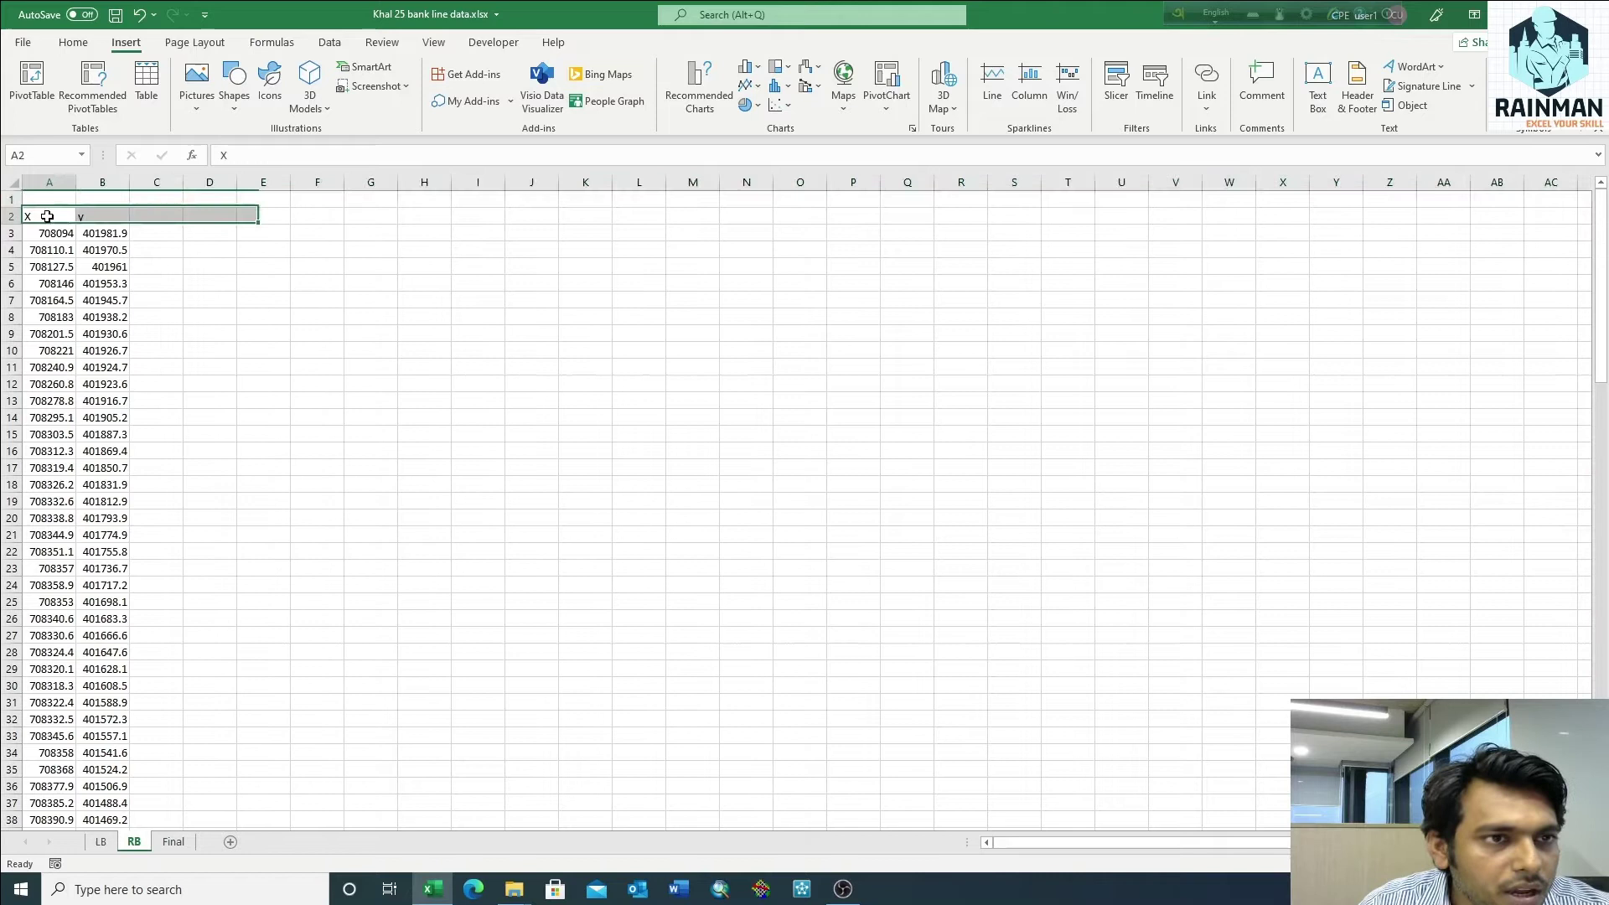
{"action": "left_click_drag", "start_coordinate": [42, 216], "coordinate": [125, 217]}
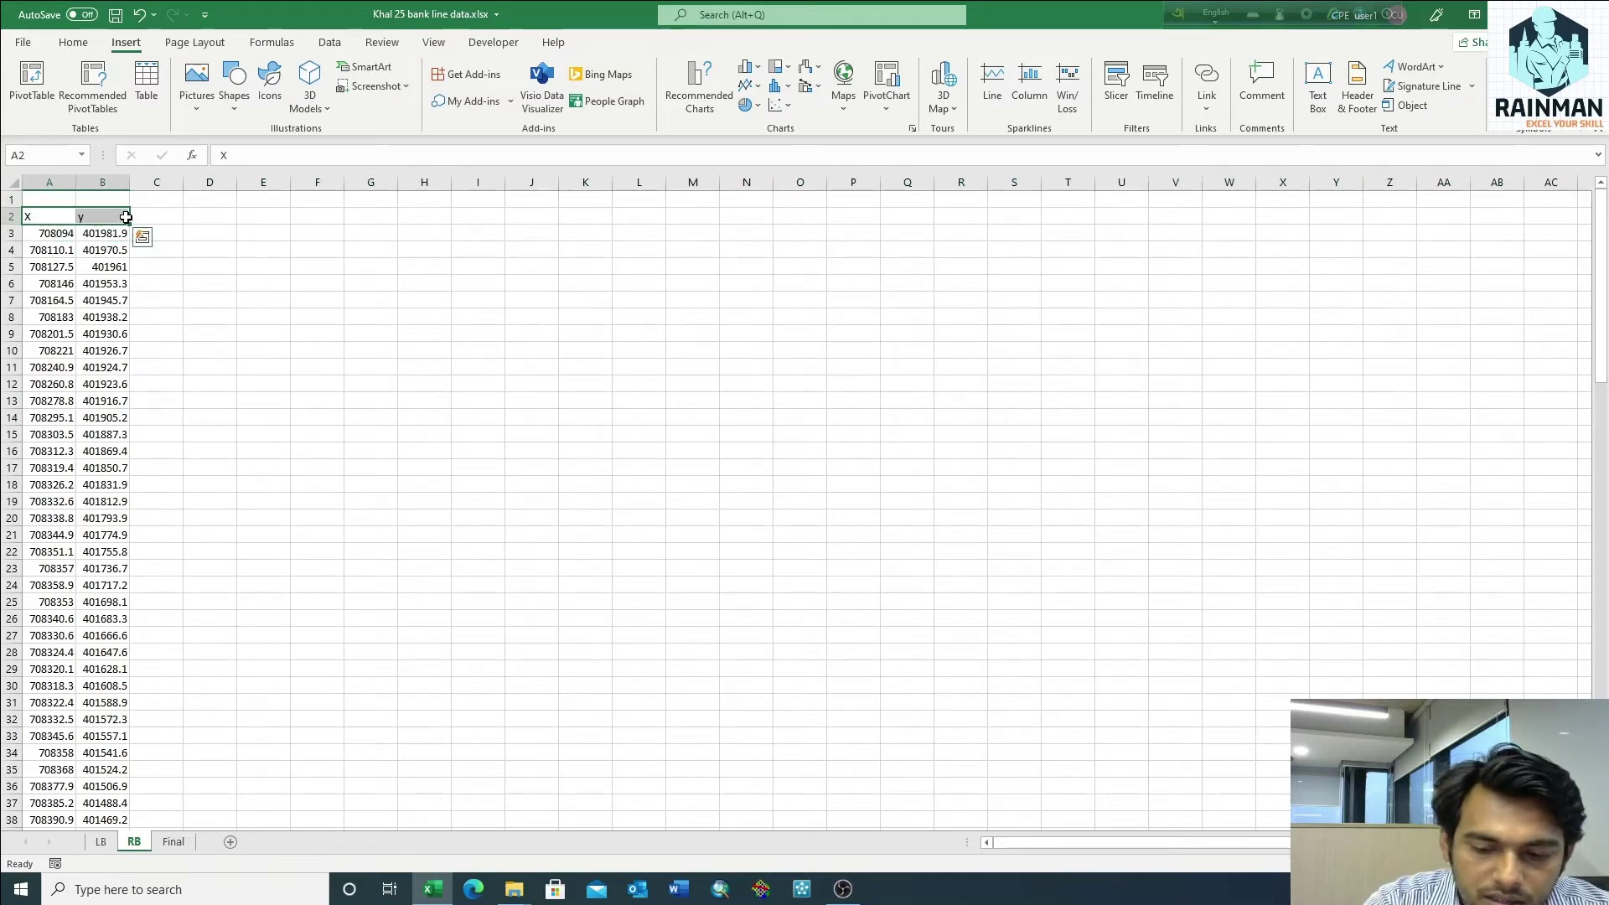
{"action": "key", "text": "Delete"}
{"action": "left_click", "coordinate": [63, 202]}
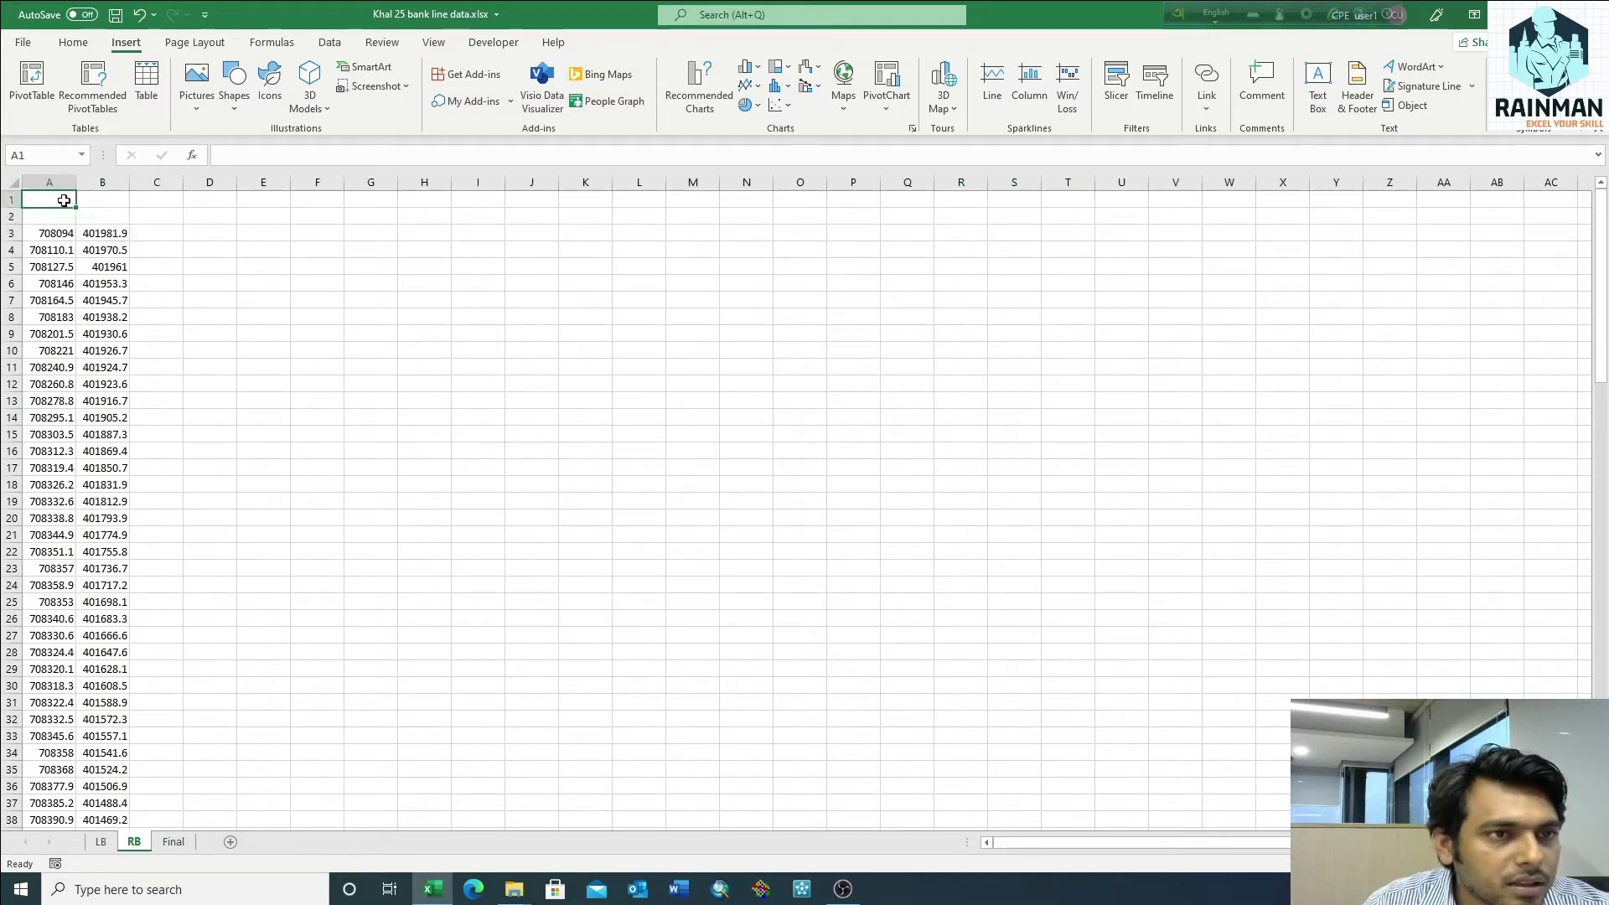
{"action": "type", "text": "rb"}
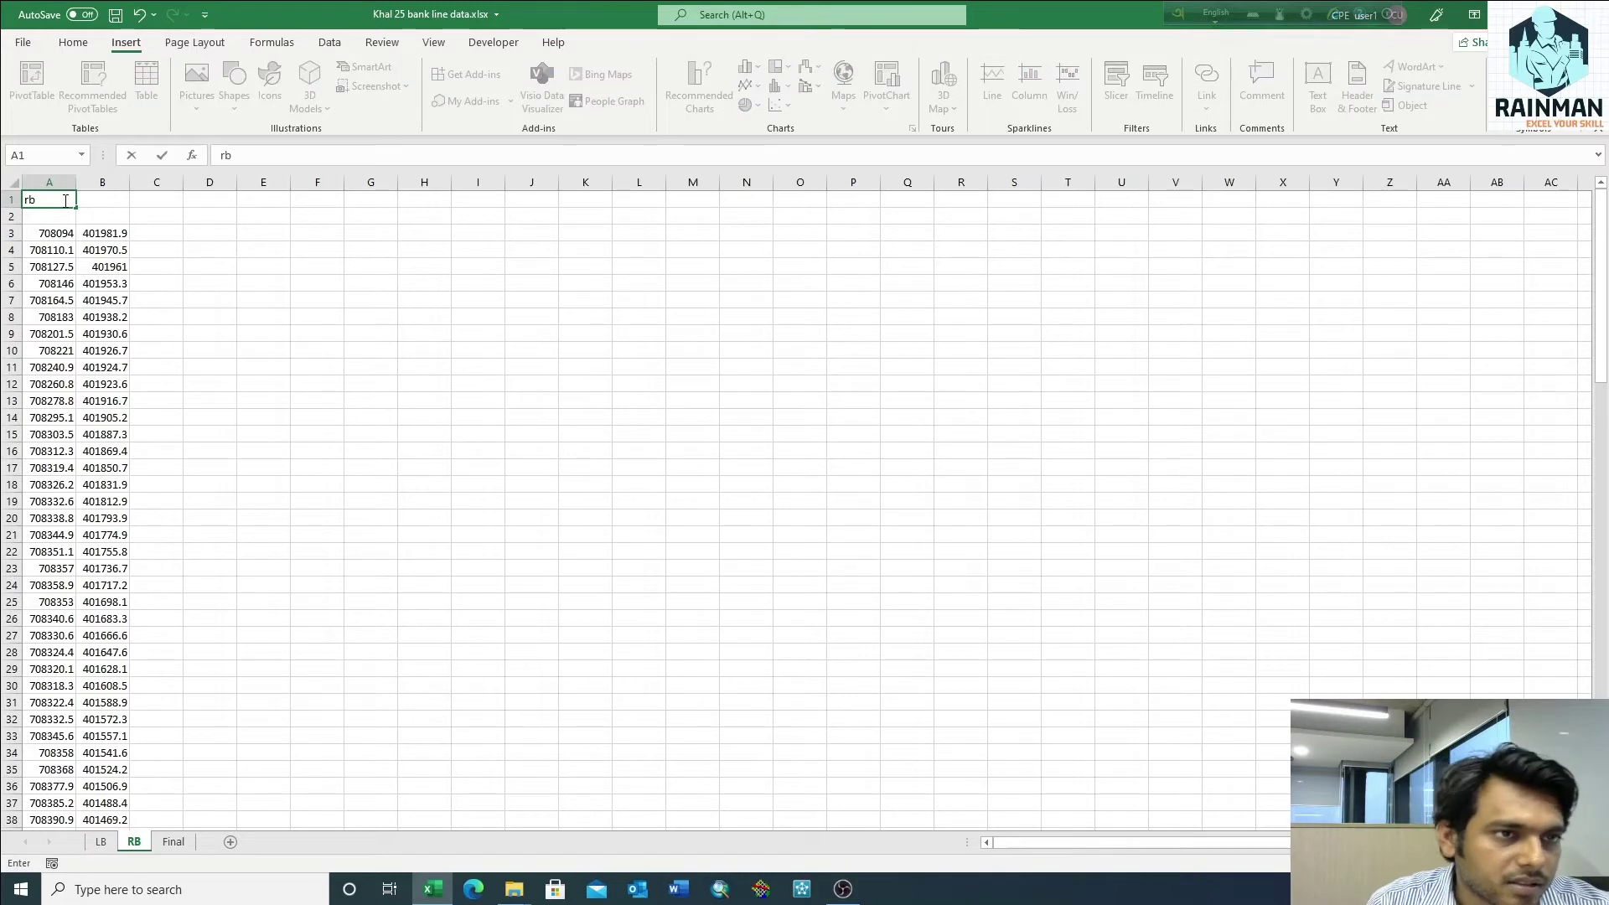
{"action": "key", "text": "Return"}
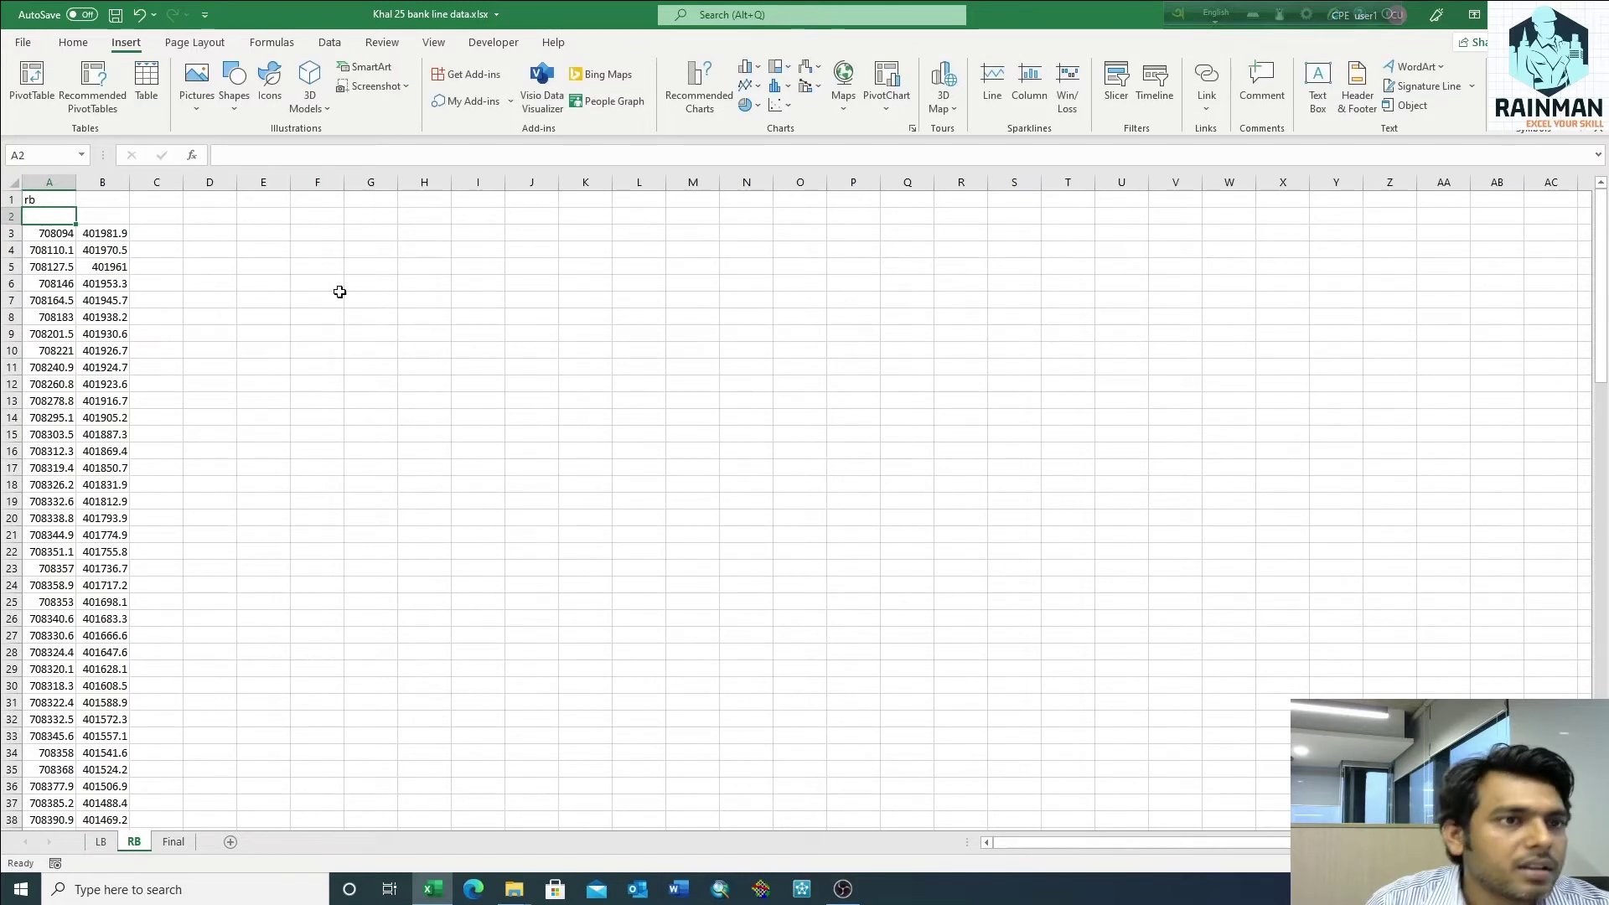
Count the rb x values and enter 121 and 2 in A2:B2
{"action": "left_click", "coordinate": [50, 233]}
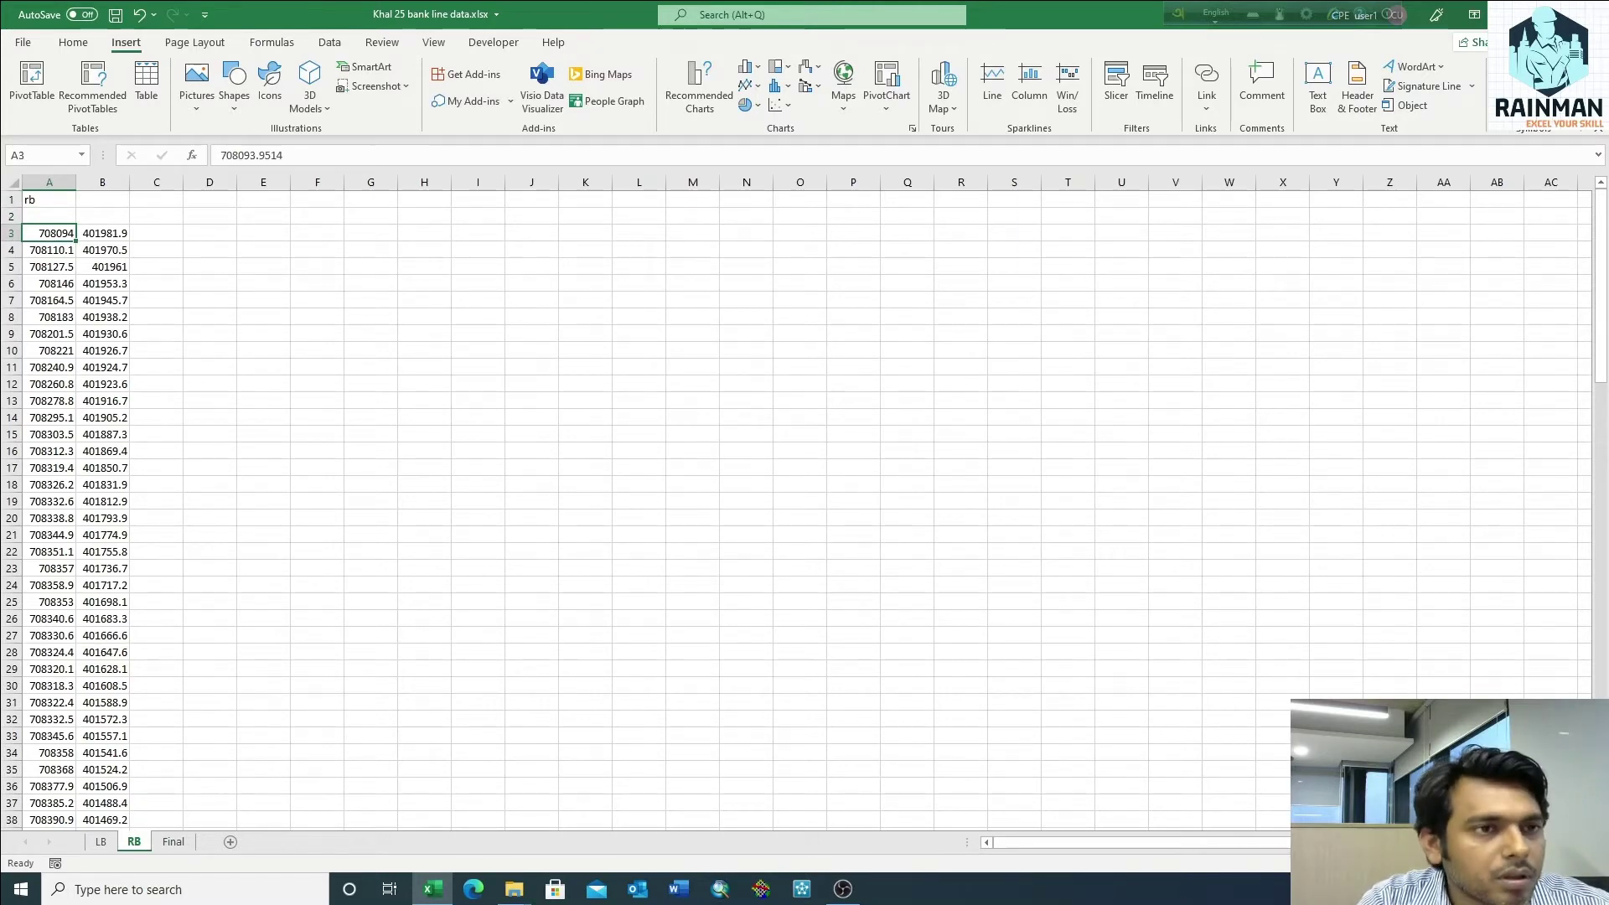
{"action": "key", "text": "ctrl+shift+Down"}
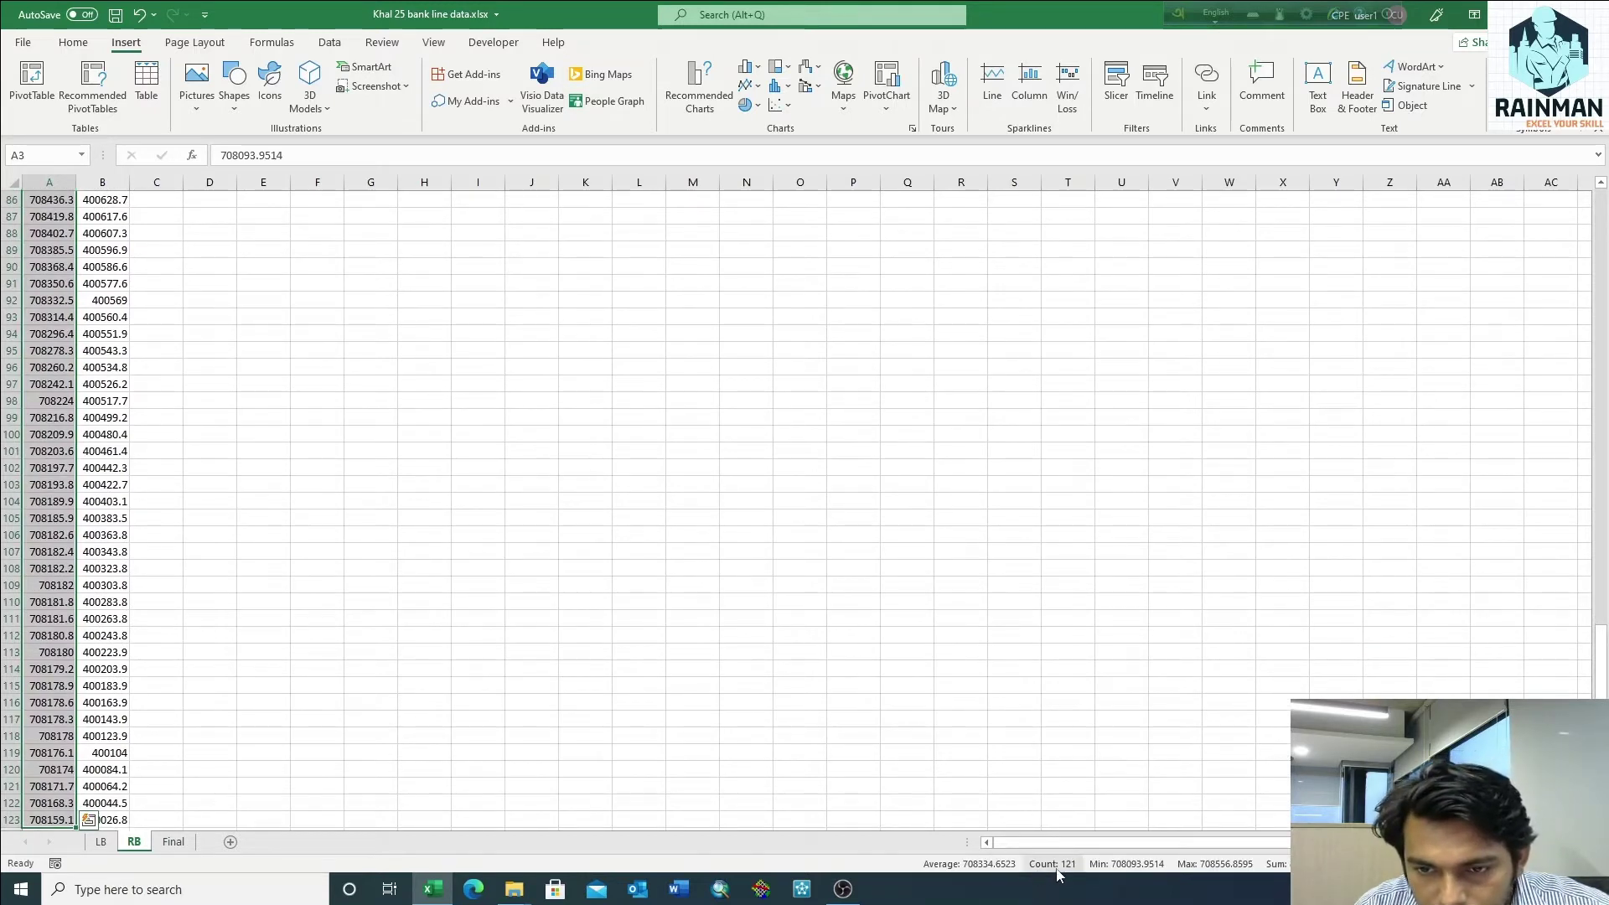
{"action": "left_click", "coordinate": [56, 484]}
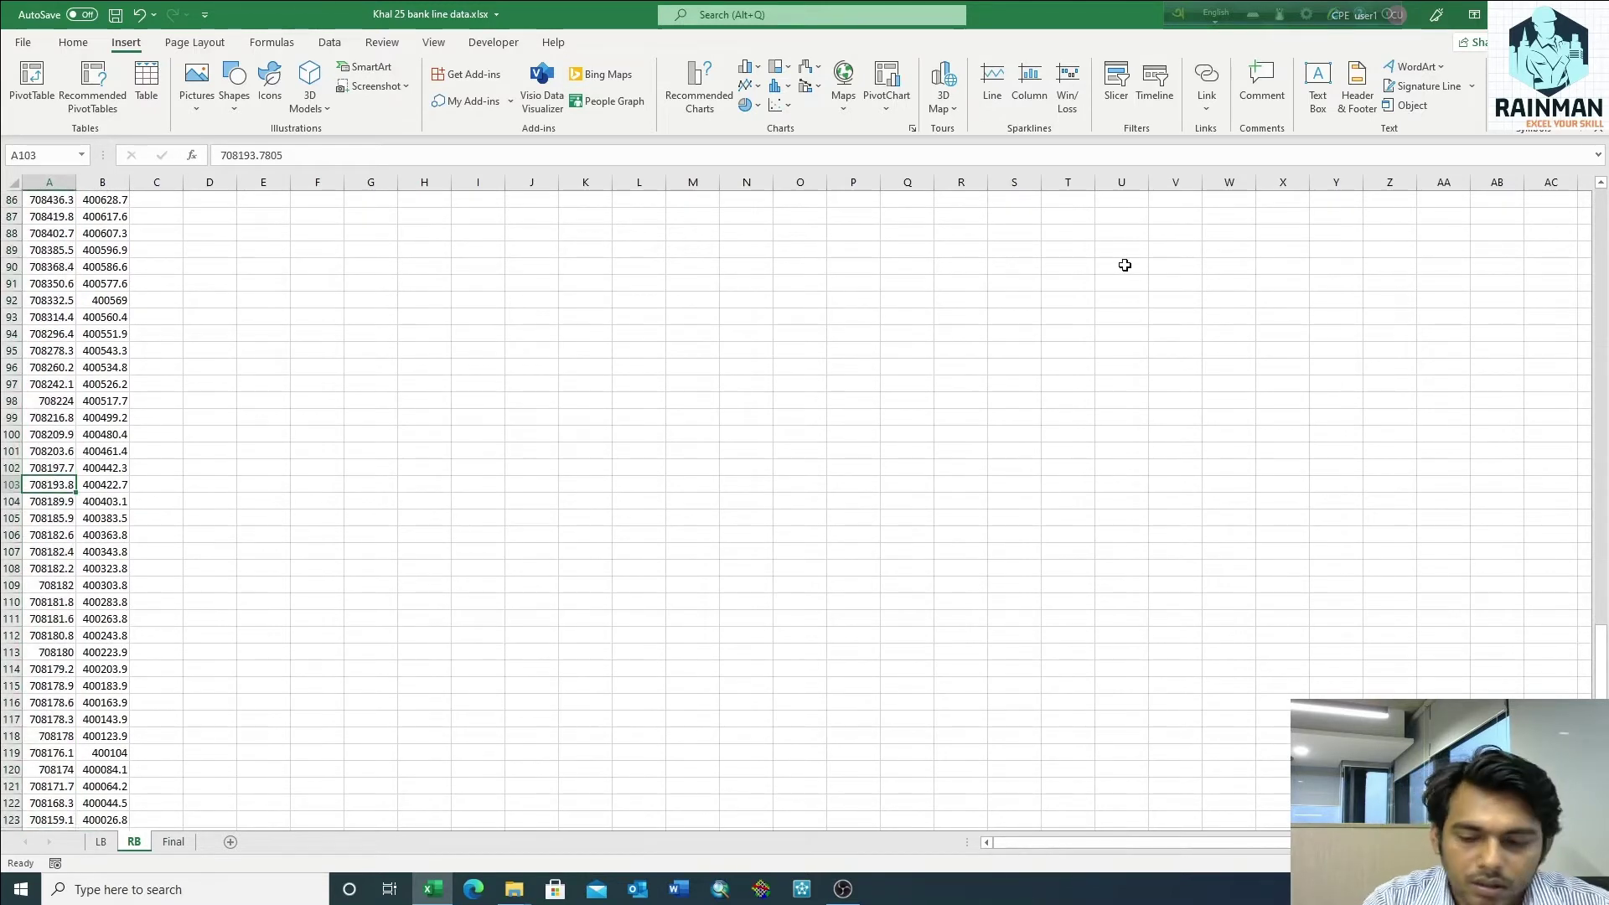
{"action": "key", "text": "Up"}
{"action": "key", "text": "ctrl+Up"}
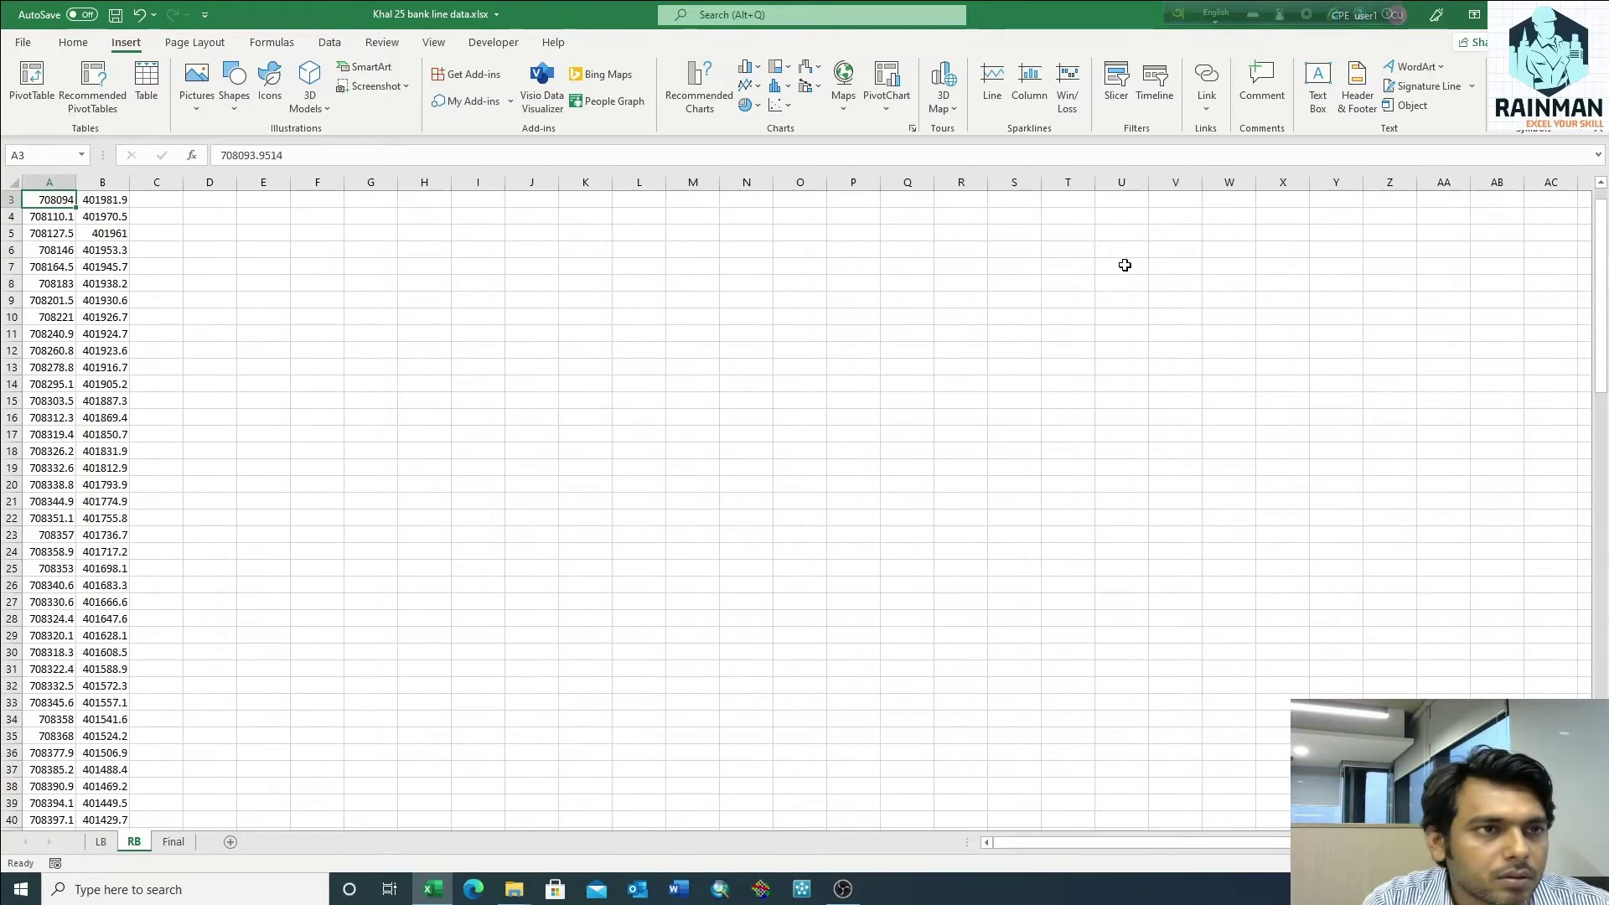
{"action": "key", "text": "Up"}
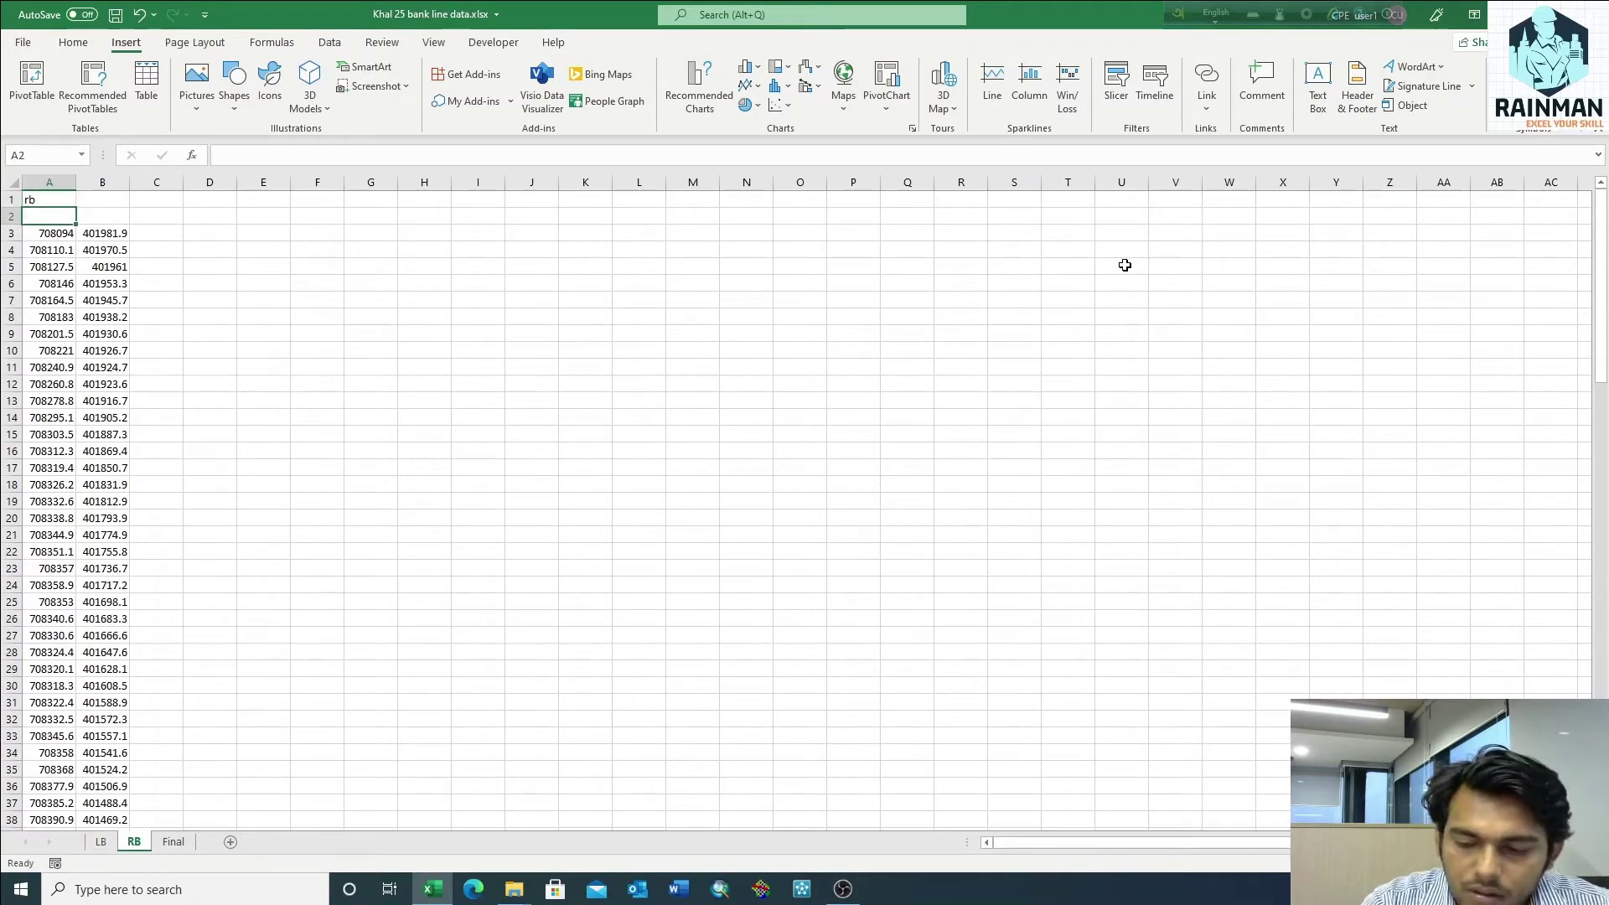
{"action": "type", "text": "121"}
{"action": "key", "text": "Tab"}
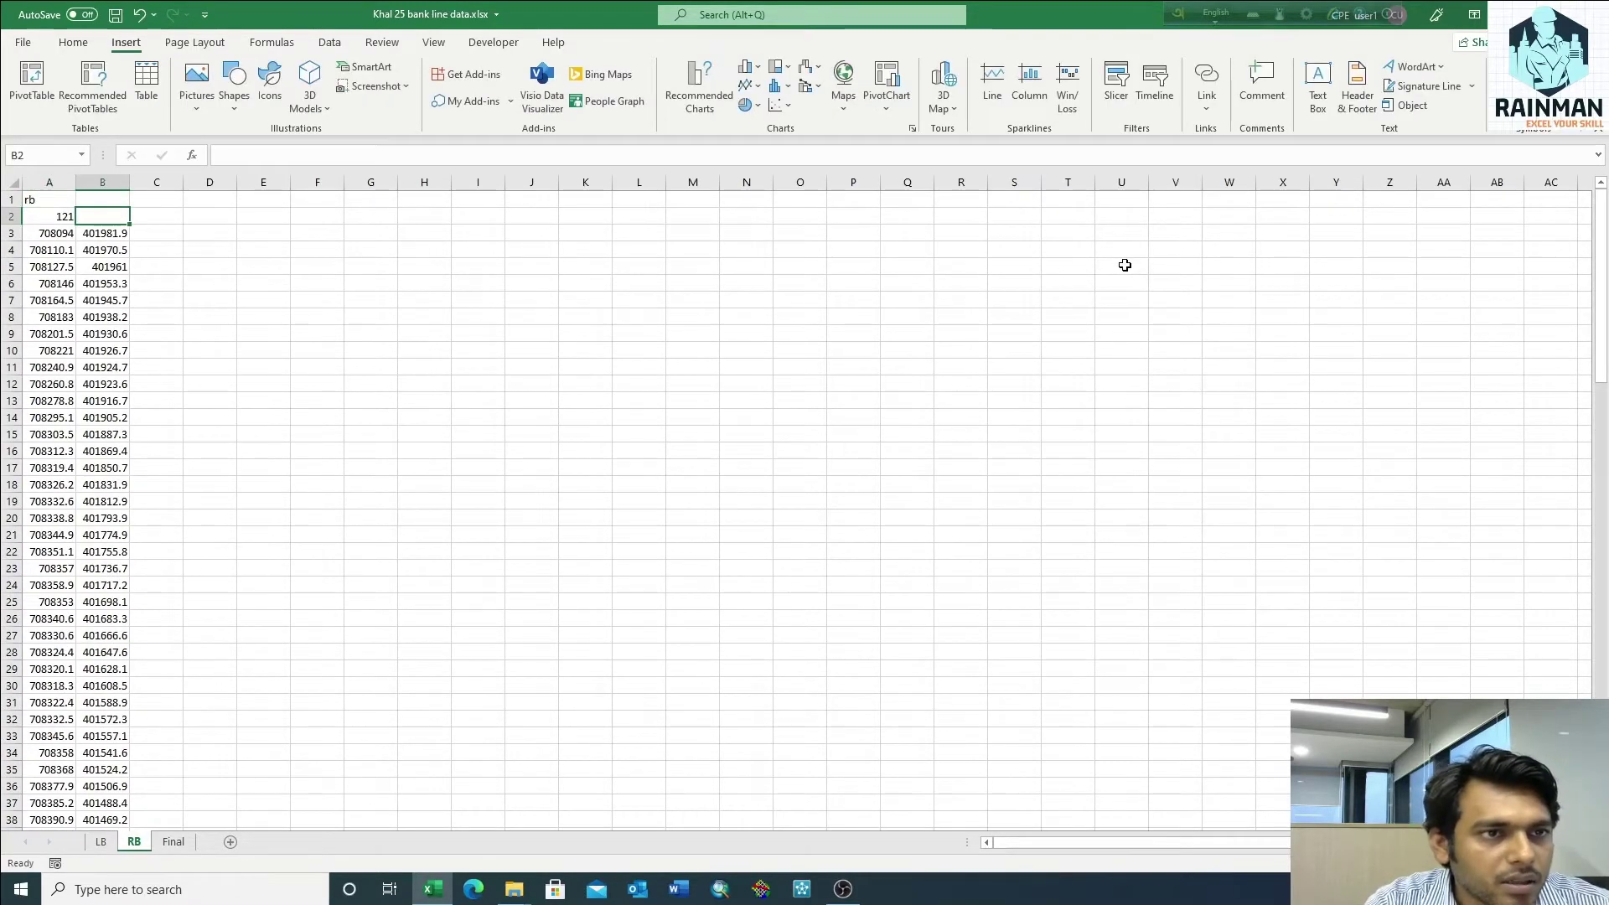
{"action": "type", "text": "2"}
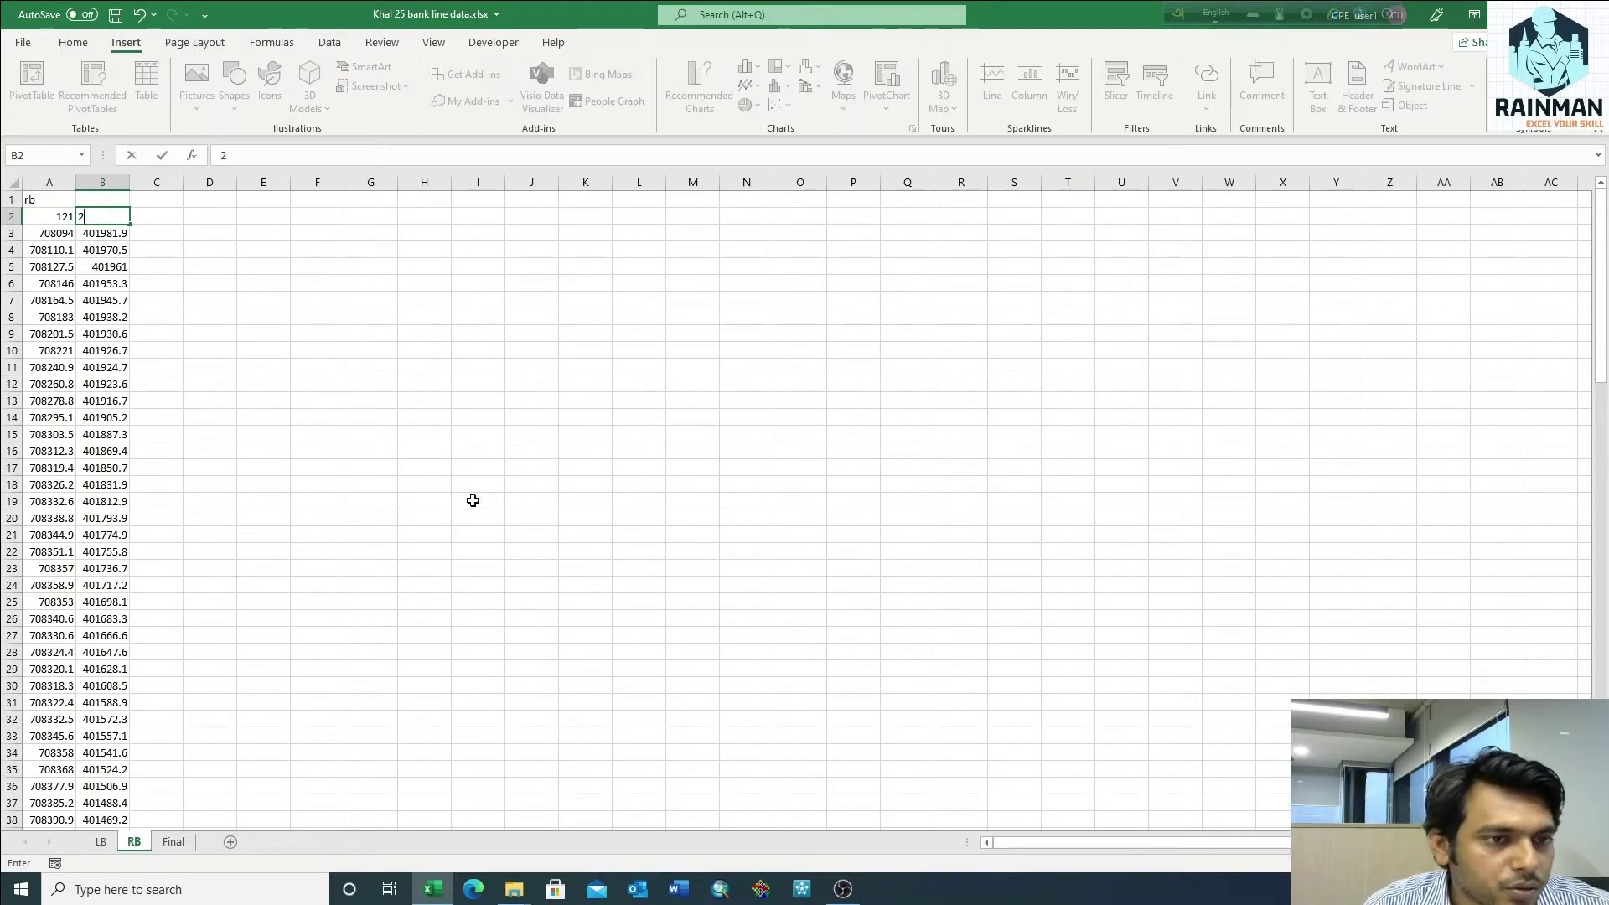
{"action": "left_click", "coordinate": [473, 500]}
On the LB sheet, insert a row, clear the X/Y headers, and label A1 'lb'
{"action": "left_click", "coordinate": [101, 841]}
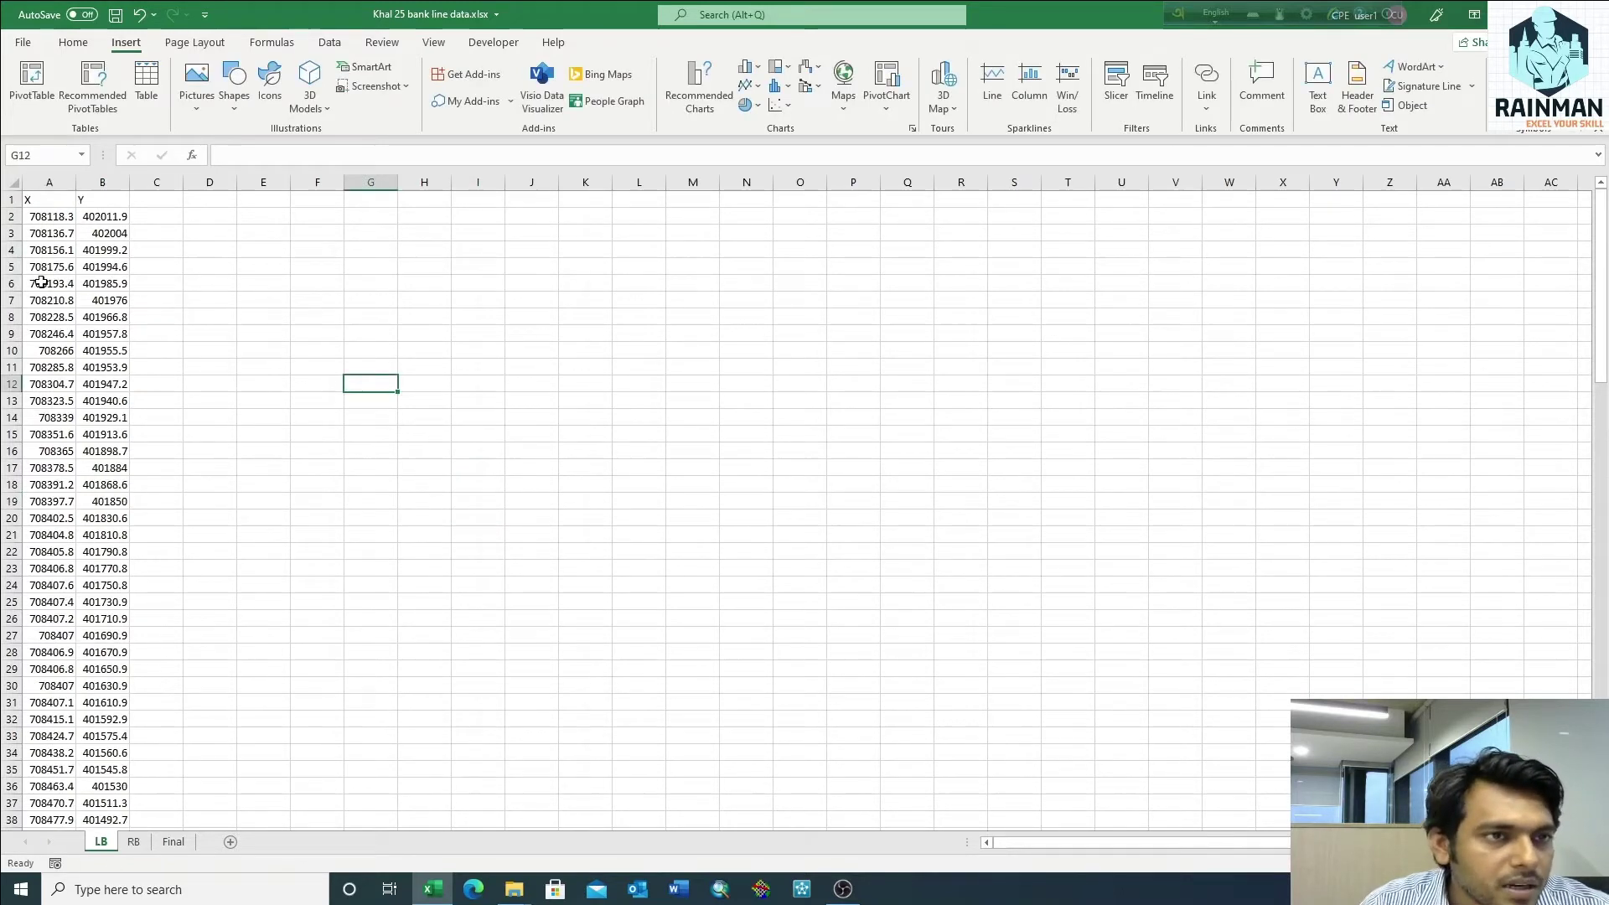
{"action": "left_click", "coordinate": [9, 200]}
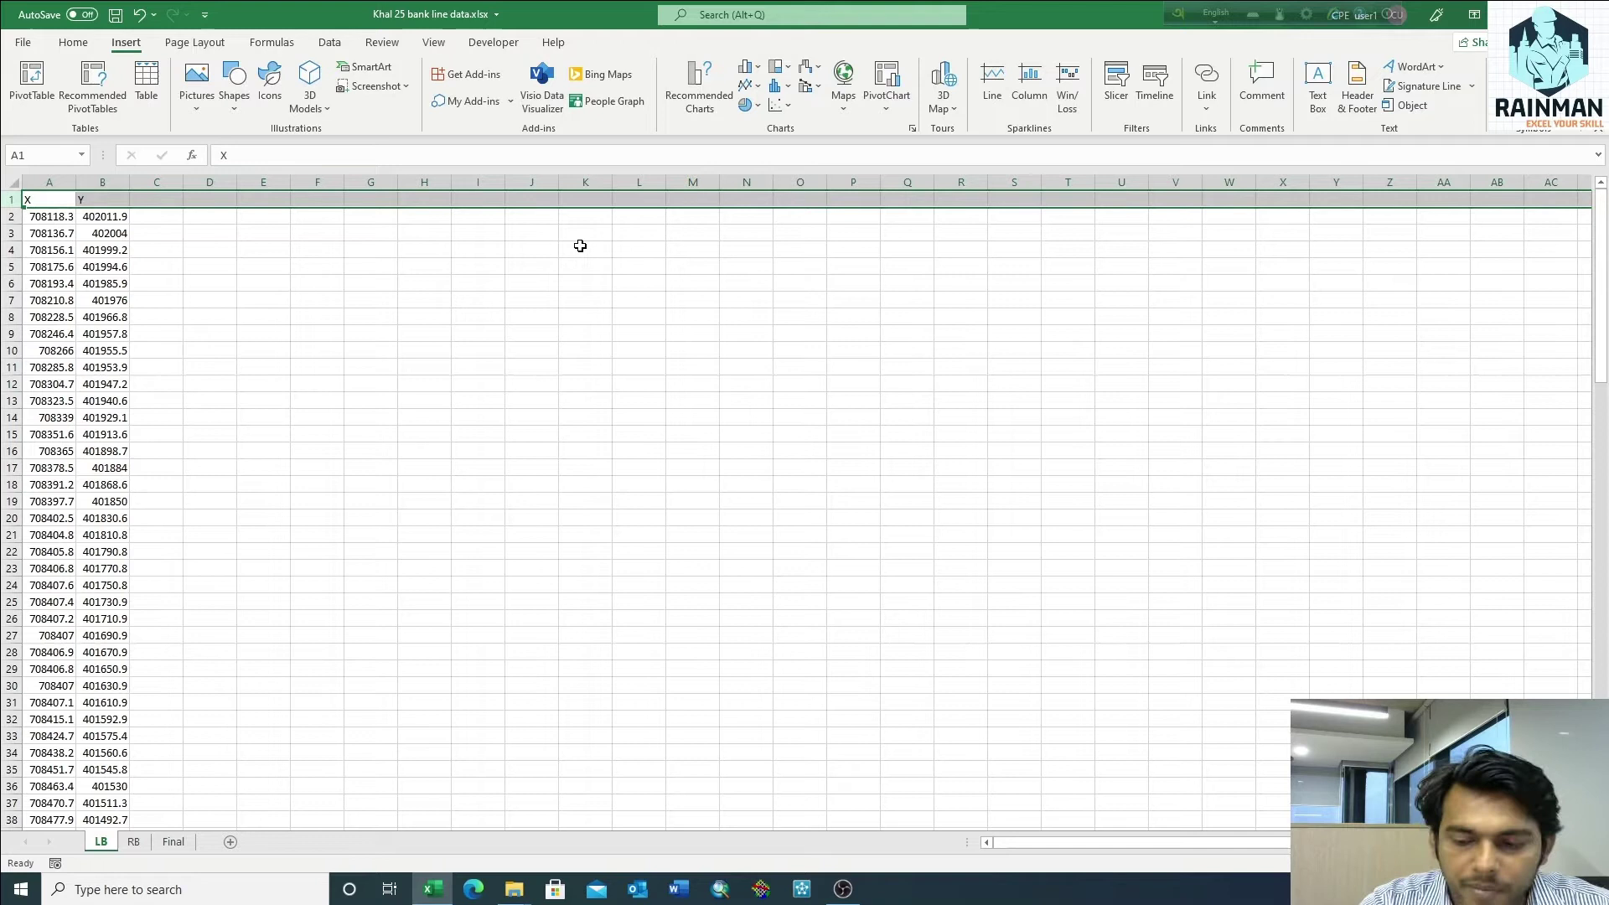
{"action": "key", "text": "ctrl+plus"}
{"action": "left_click_drag", "start_coordinate": [36, 217], "coordinate": [94, 221]}
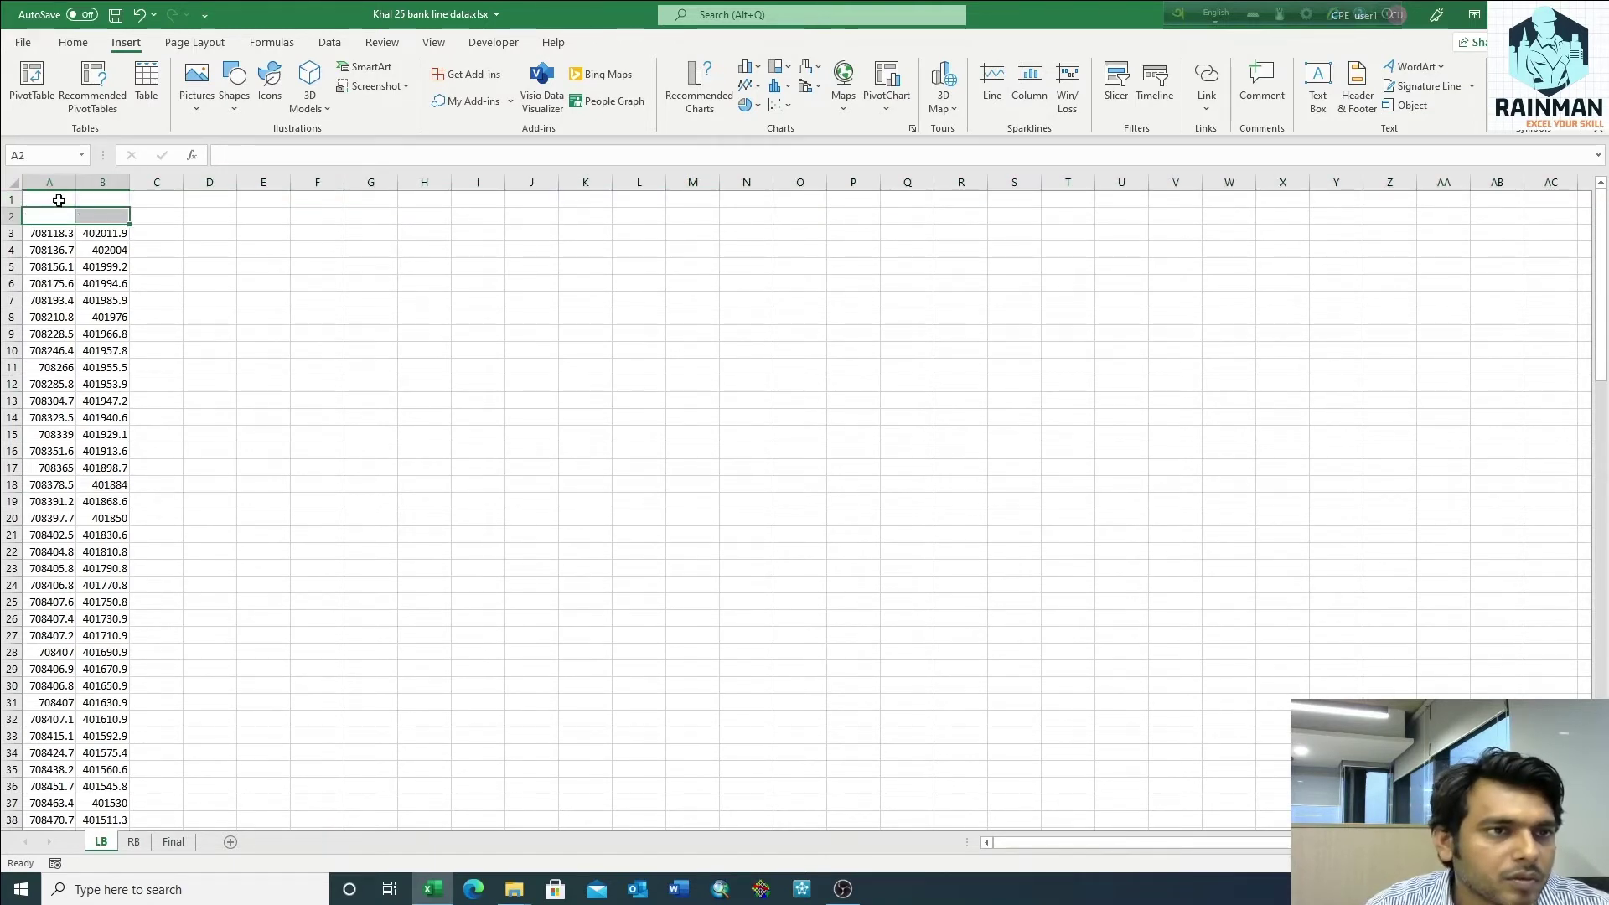
{"action": "left_click", "coordinate": [58, 201]}
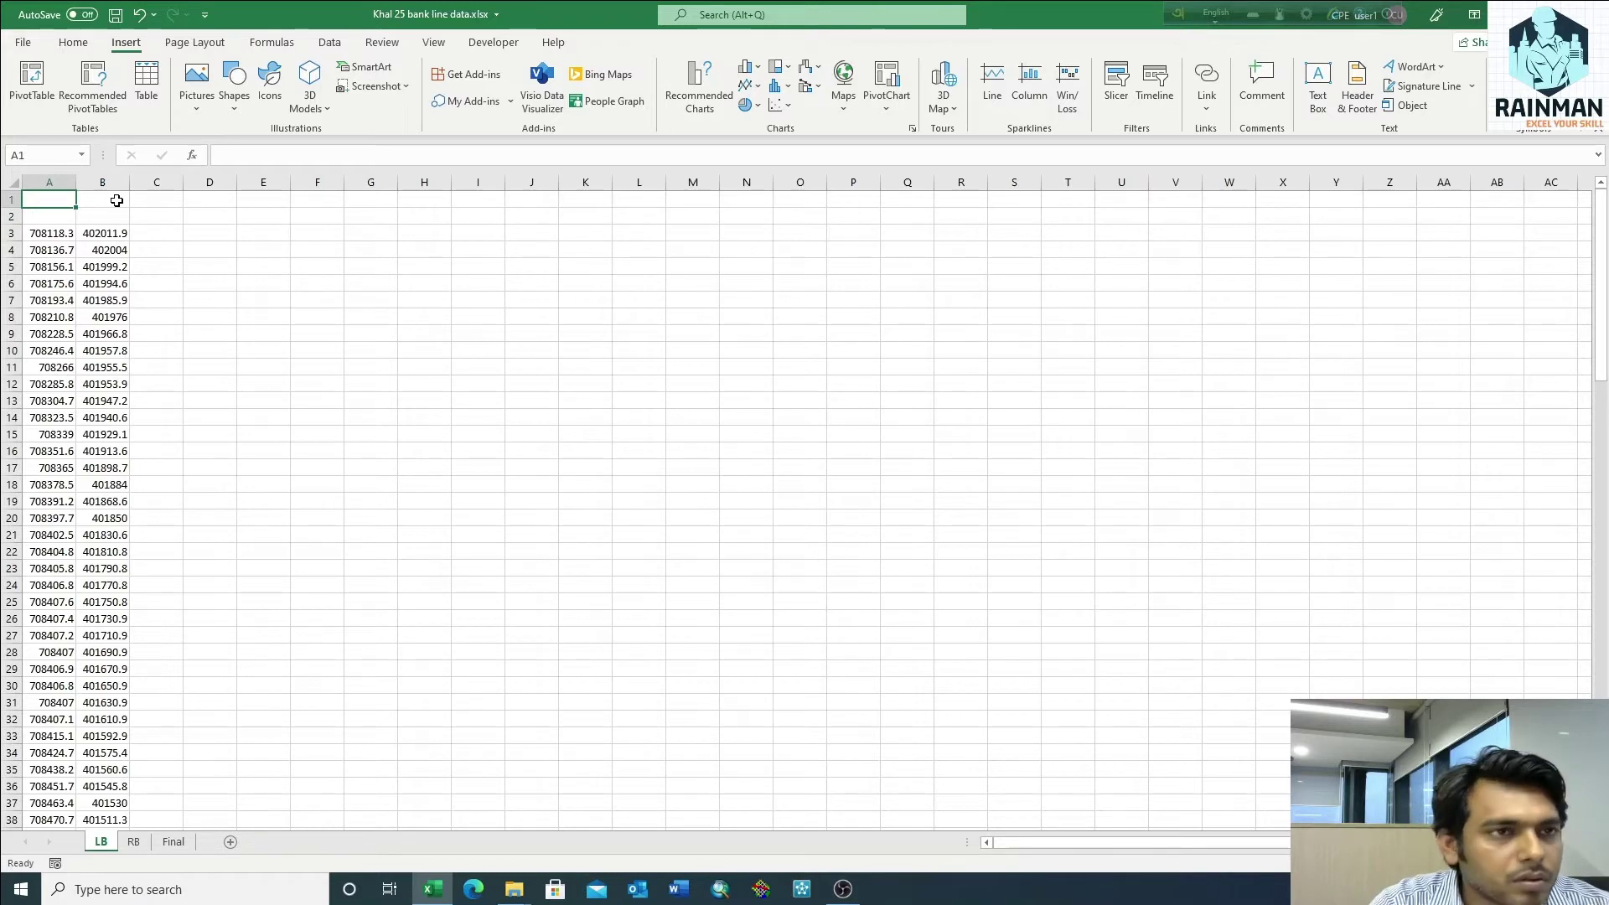
{"action": "type", "text": "lb"}
{"action": "key", "text": "Return"}
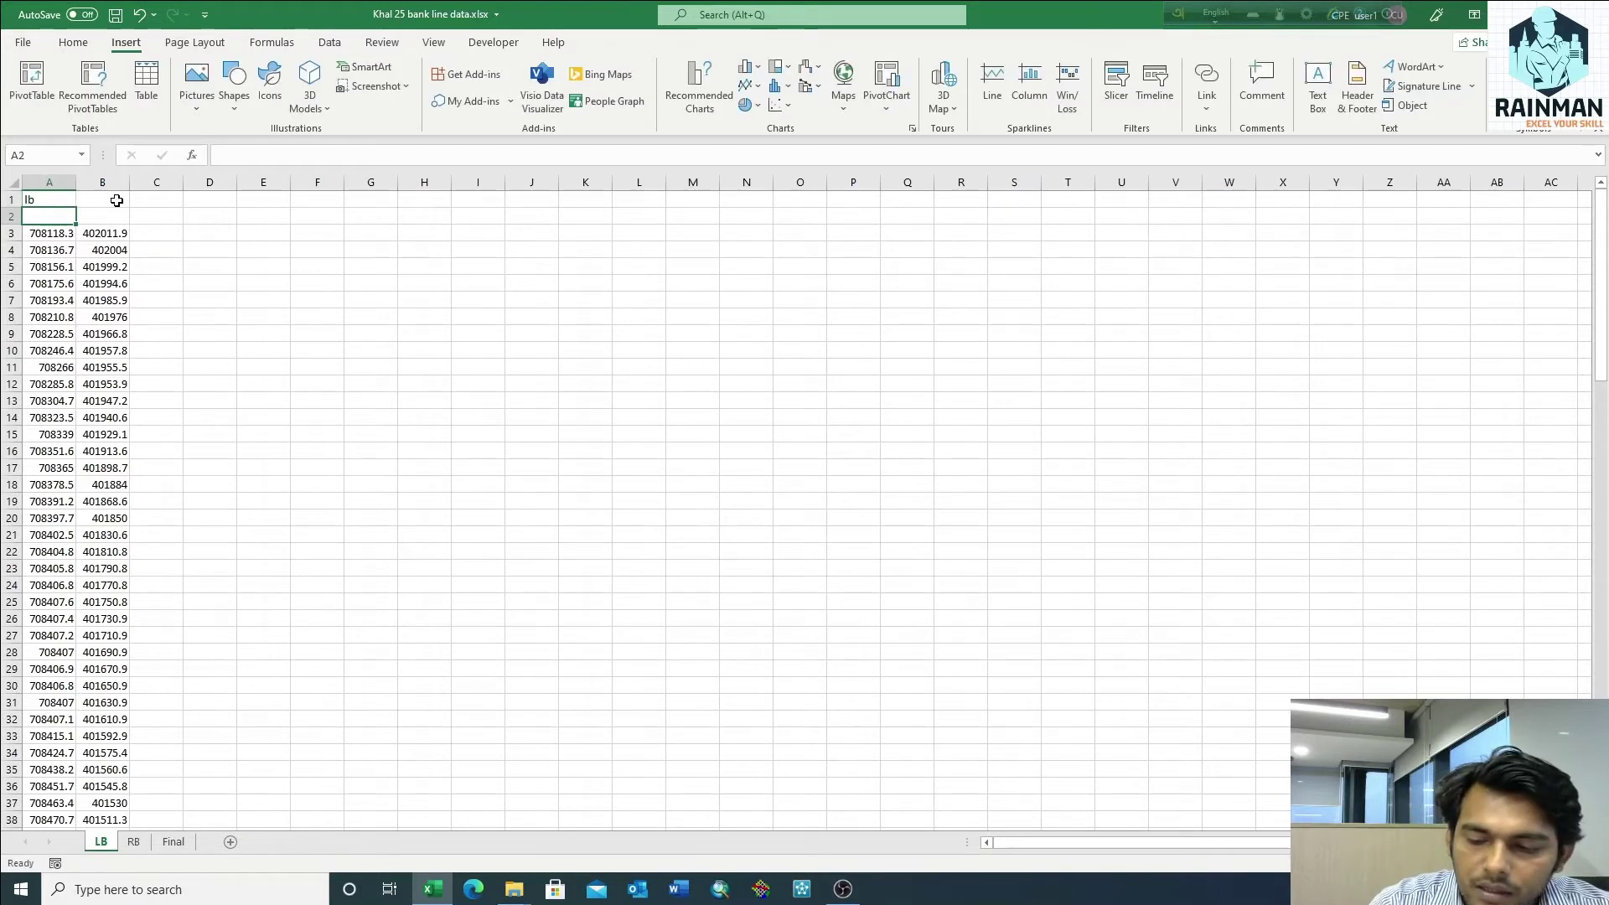
{"action": "type", "text": "122"}
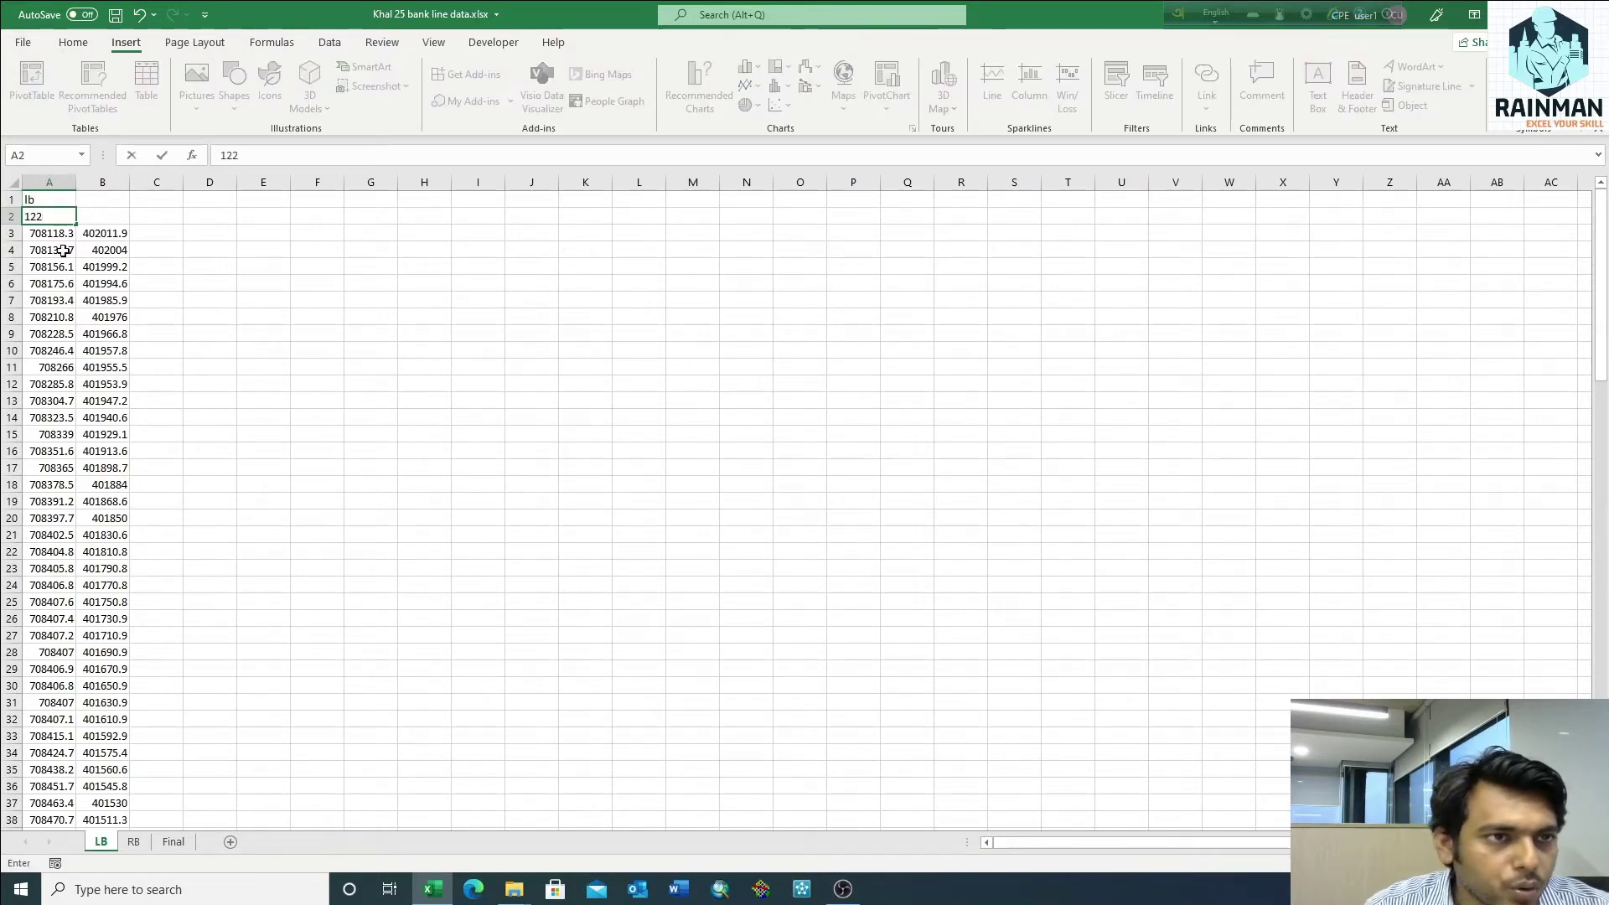
Count the lb x values and enter 122 and 2 in A2:B2
{"action": "left_click", "coordinate": [51, 233]}
{"action": "key", "text": "ctrl+shift+Down"}
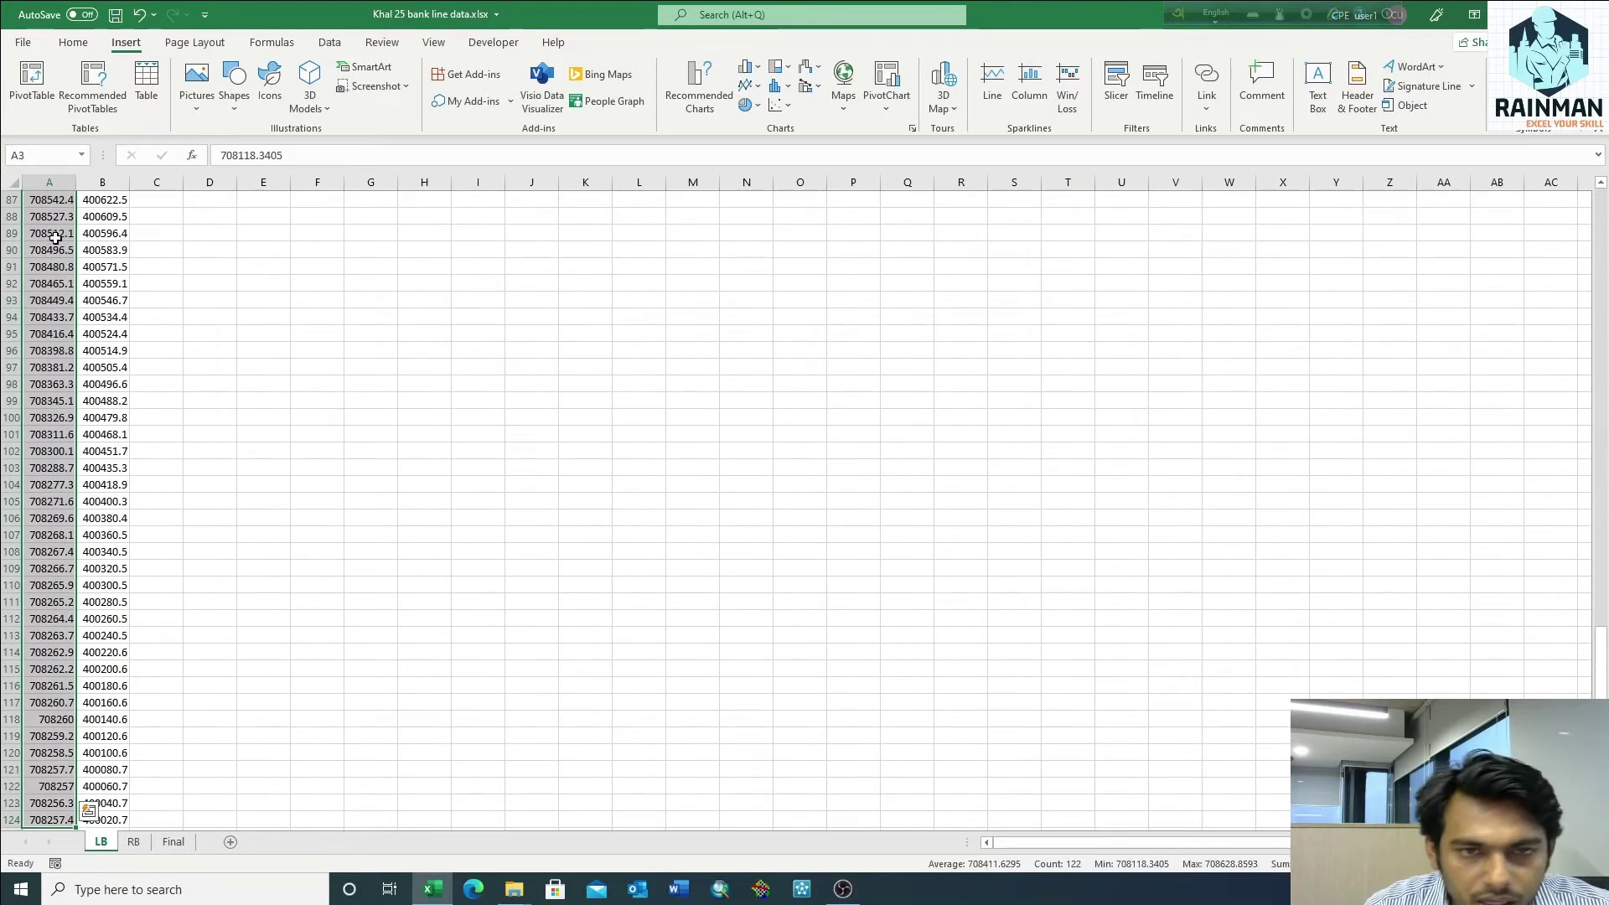
{"action": "left_click", "coordinate": [45, 400]}
{"action": "key", "text": "ctrl+Home"}
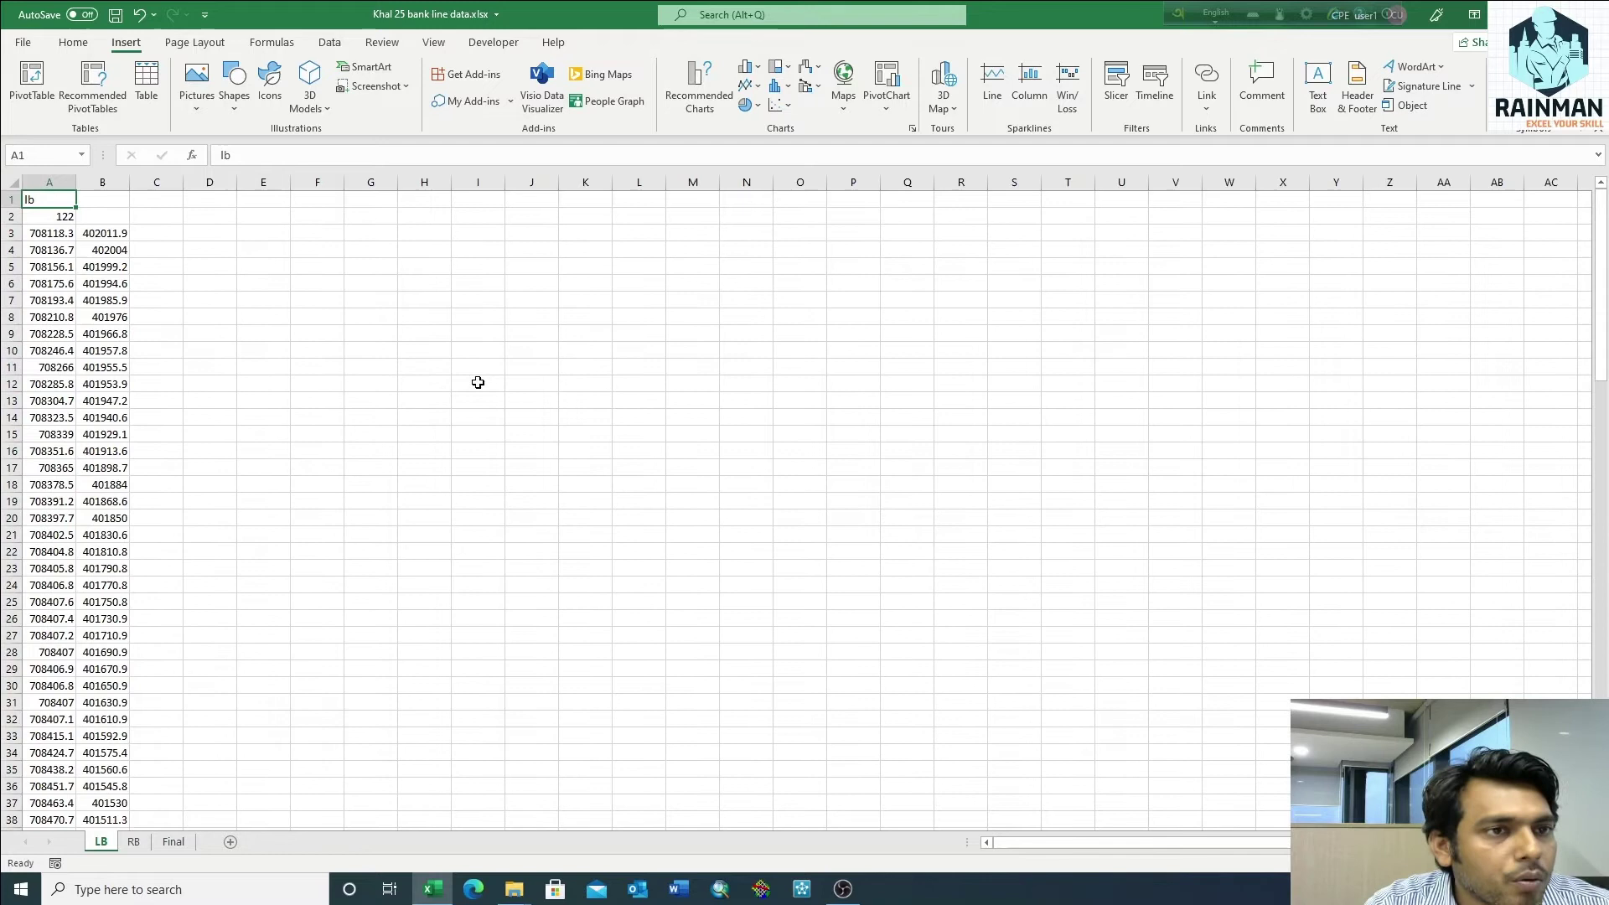
{"action": "key", "text": "Right"}
{"action": "key", "text": "Down"}
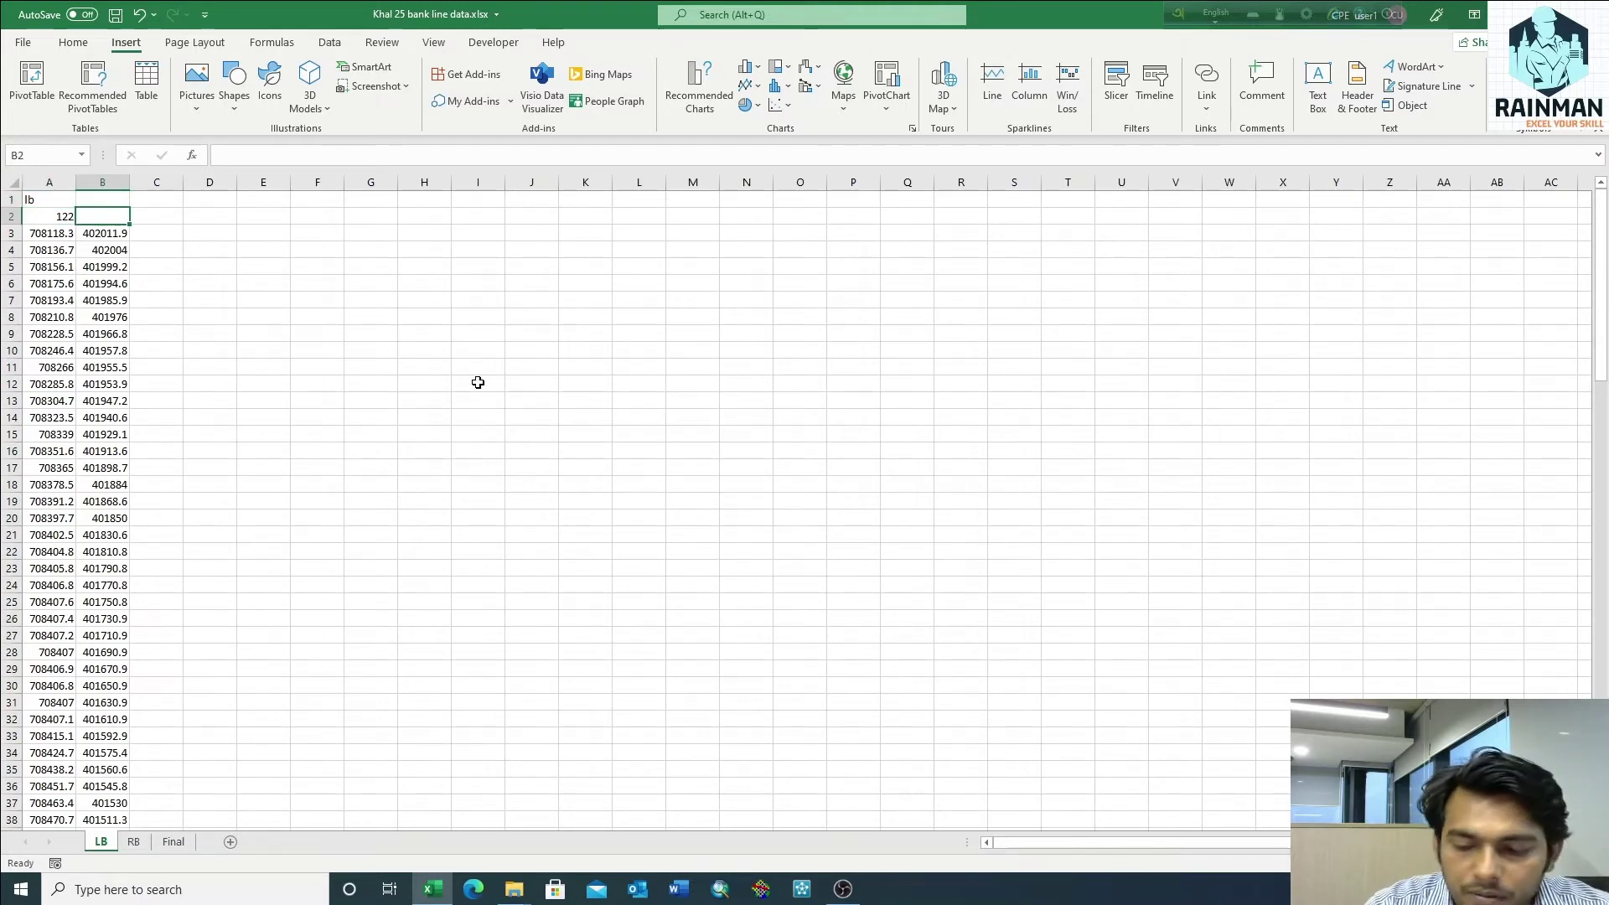
{"action": "type", "text": "2"}
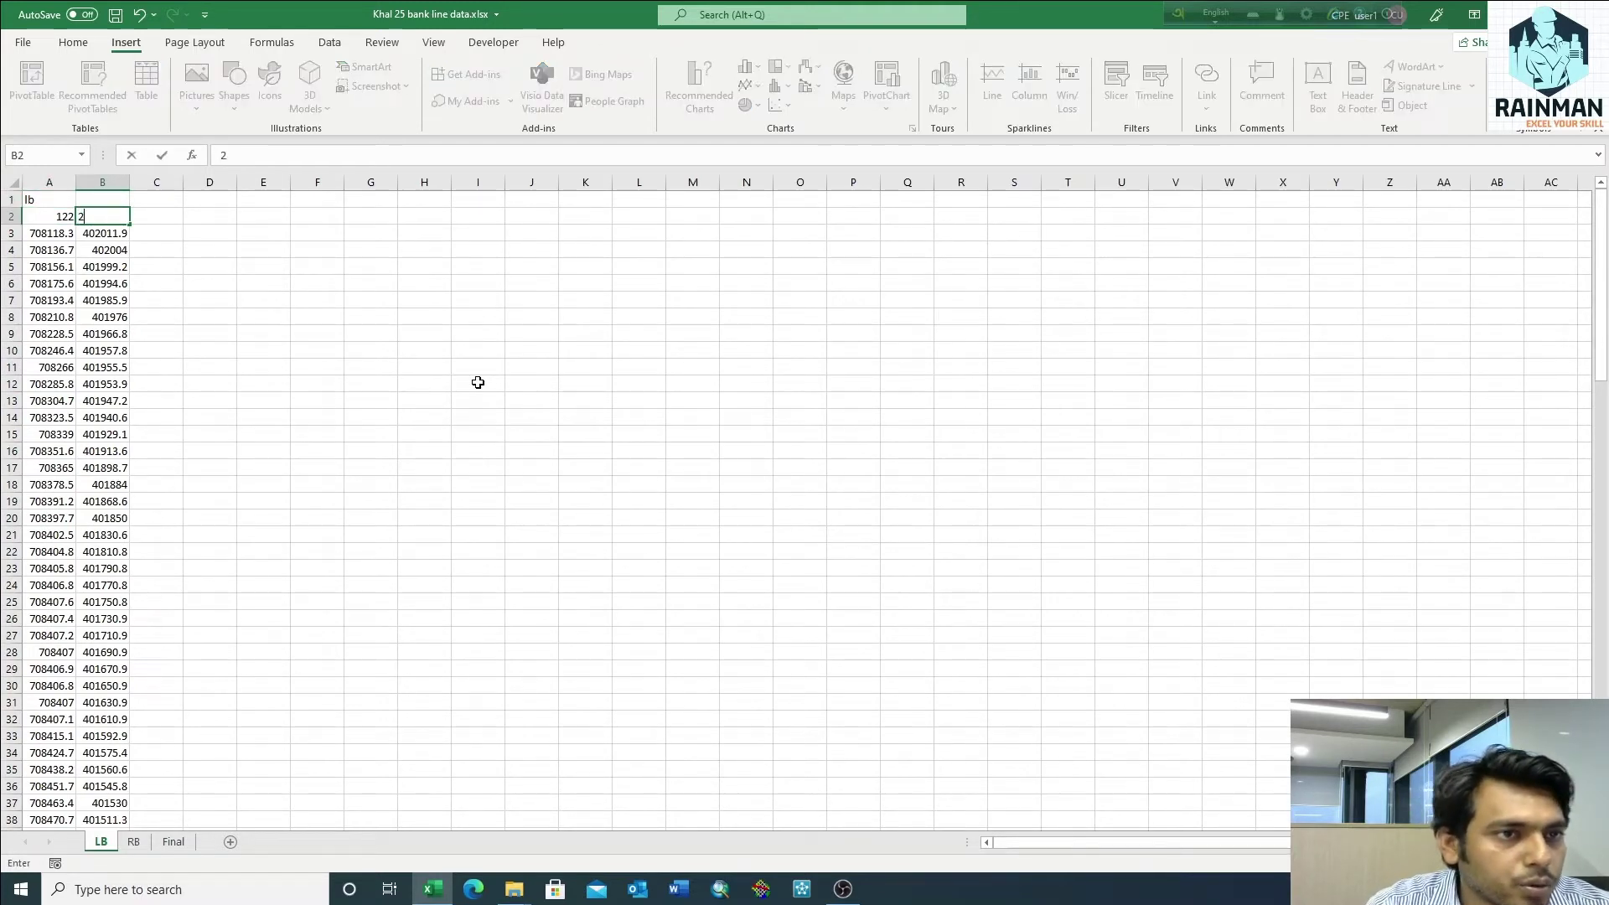
{"action": "key", "text": "Return"}
Copy the RB sheet's whole block, from the rb label through the coordinates
{"action": "left_click", "coordinate": [133, 840]}
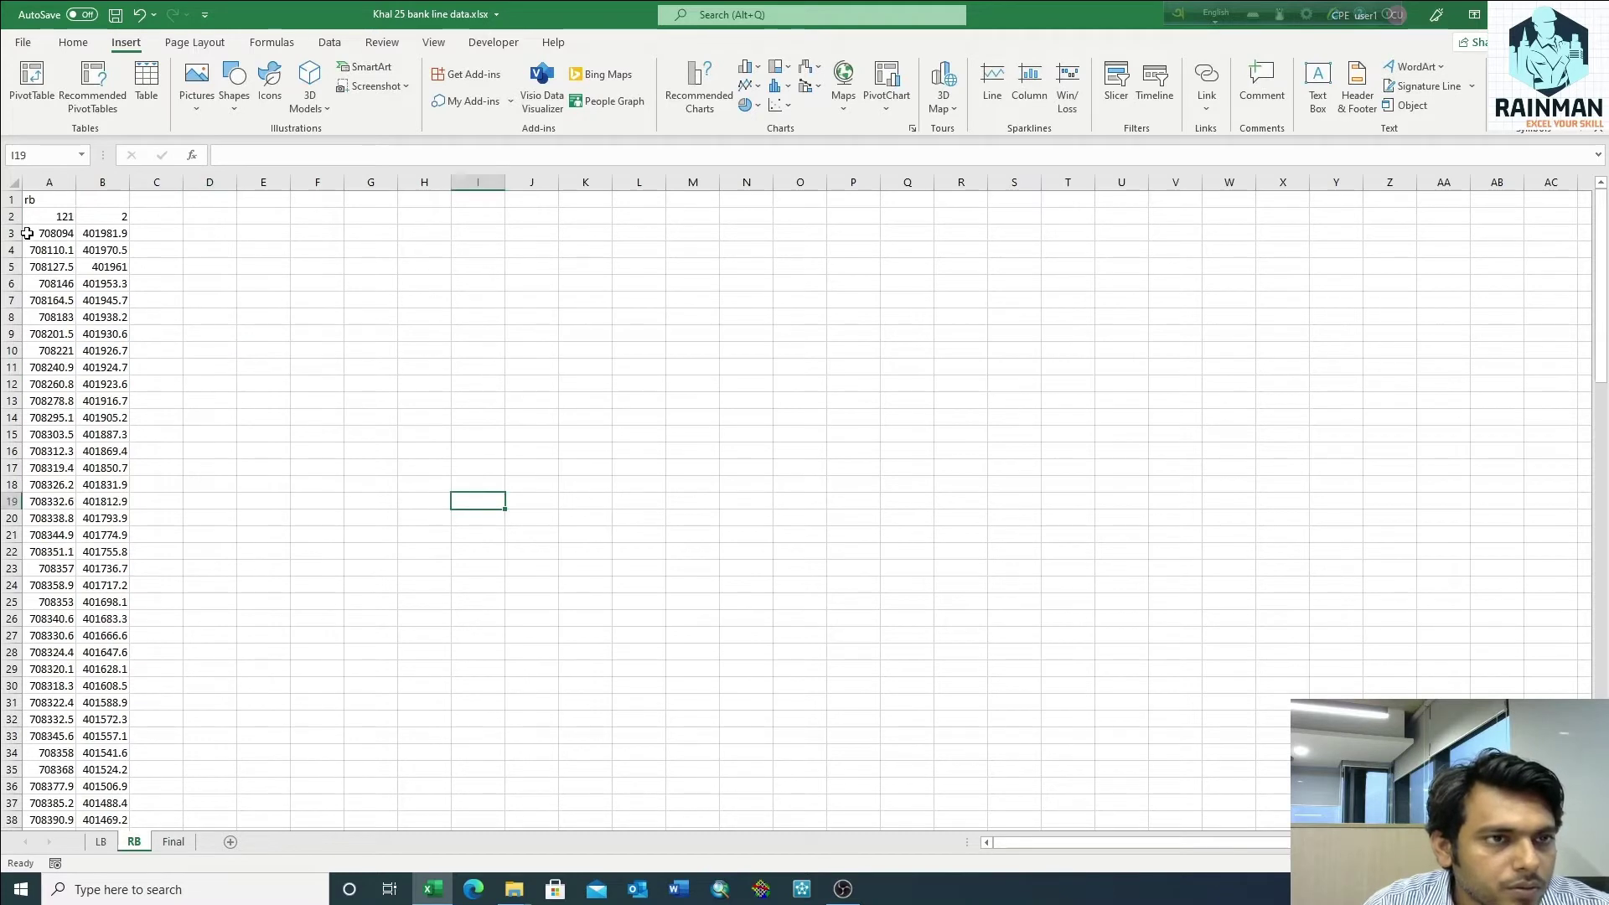
{"action": "left_click", "coordinate": [38, 201]}
{"action": "key", "text": "shift+space"}
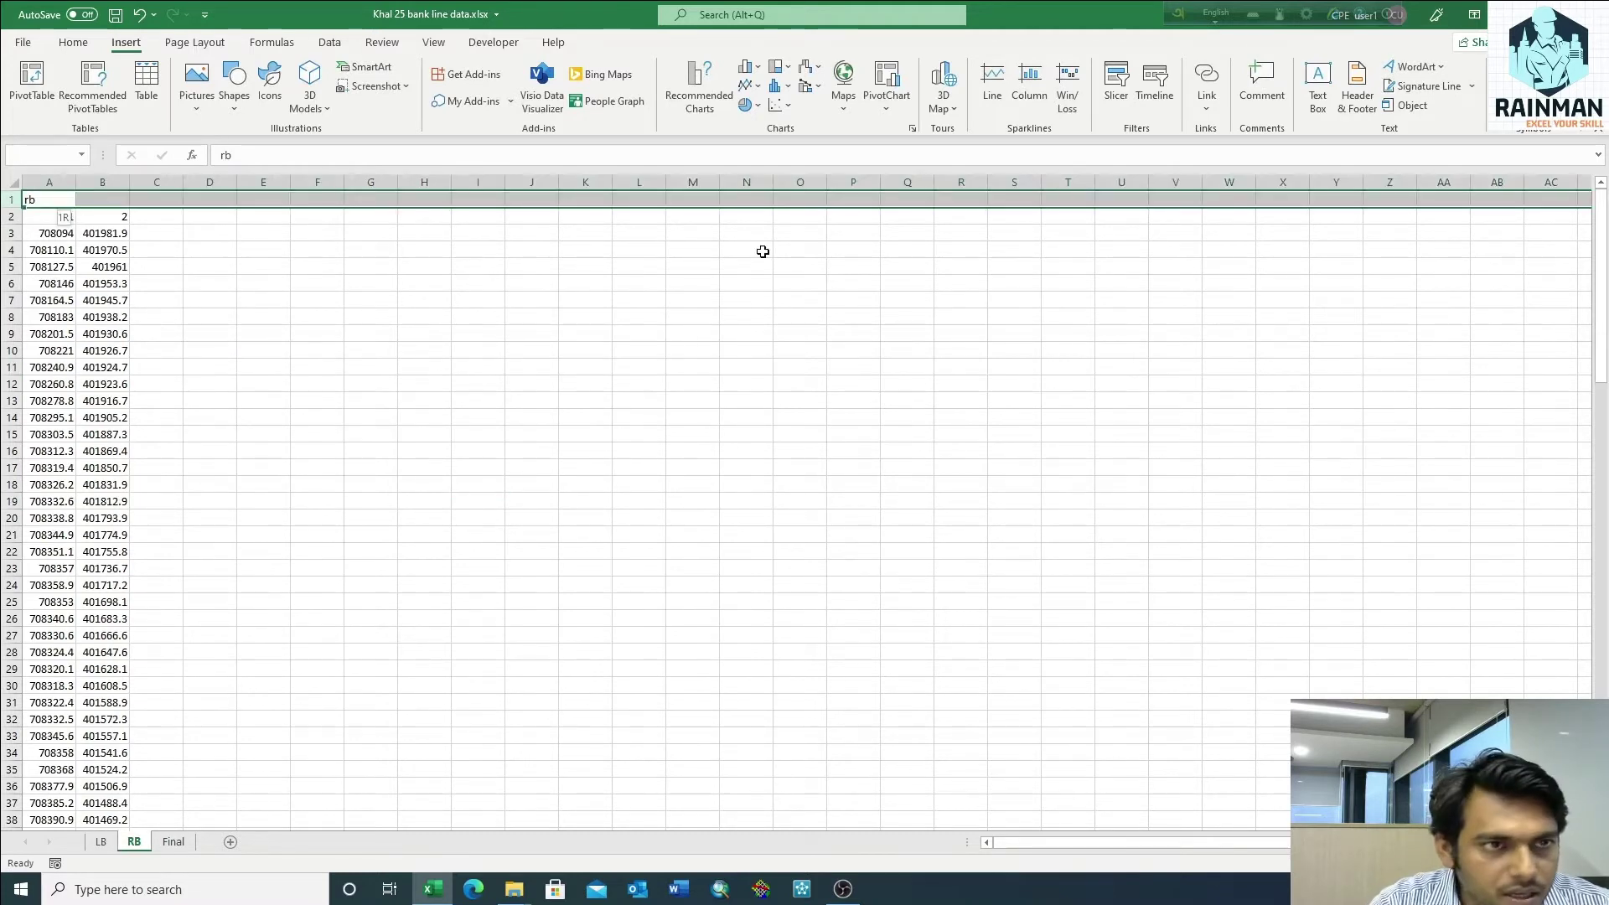
{"action": "key", "text": "ctrl+Right"}
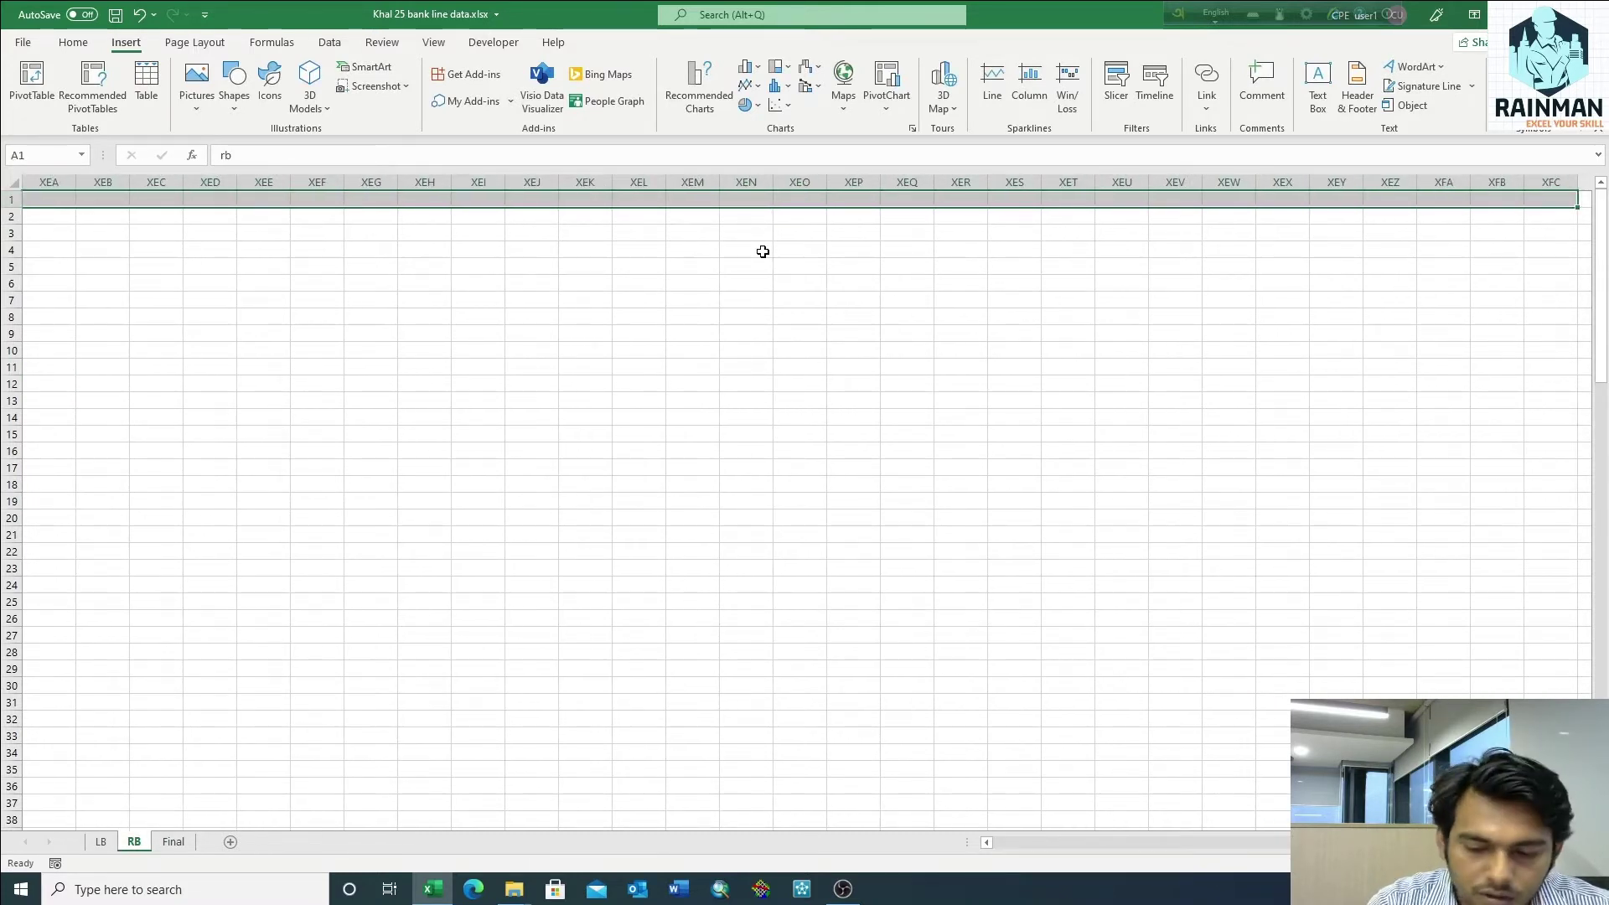
{"action": "key", "text": "shift+Left"}
{"action": "key", "text": "shift+Left"}
{"action": "key", "text": "shift+Left"}
{"action": "key", "text": "shift+Left"}
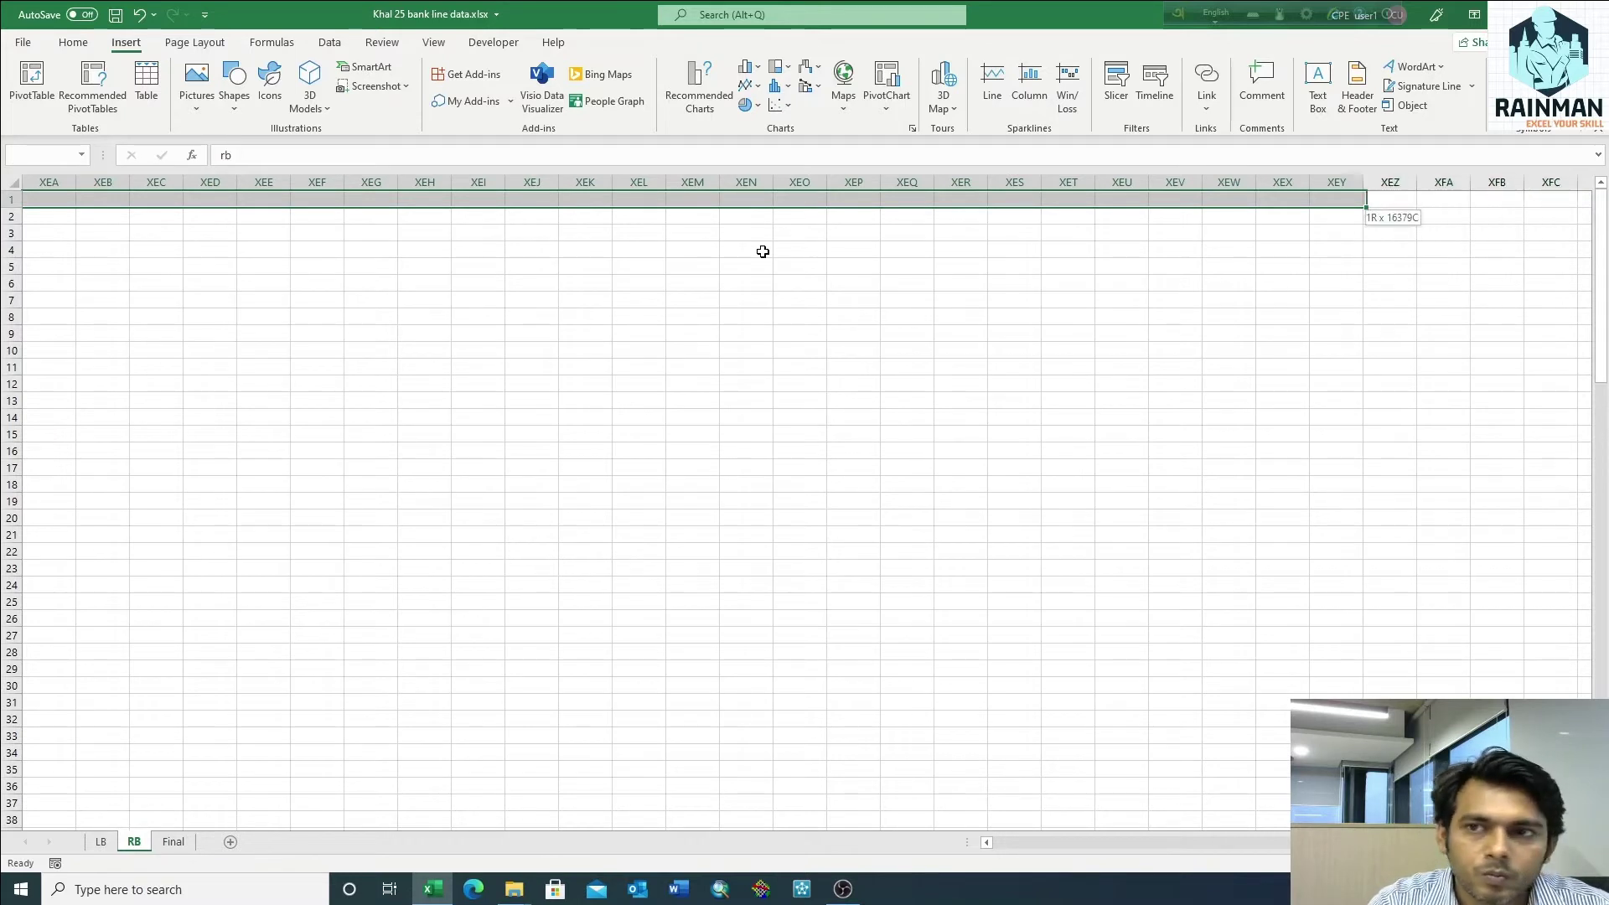
{"action": "key", "text": "shift+Left"}
{"action": "key", "text": "shift+Left"}
{"action": "key", "text": "shift+Left"}
{"action": "key", "text": "shift+Left"}
{"action": "key", "text": "shift+Left"}
{"action": "key", "text": "shift+Left"}
{"action": "key", "text": "shift+Left"}
{"action": "key", "text": "shift+Left"}
{"action": "key", "text": "shift+Left"}
{"action": "key", "text": "shift+Left"}
{"action": "key", "text": "shift+Left"}
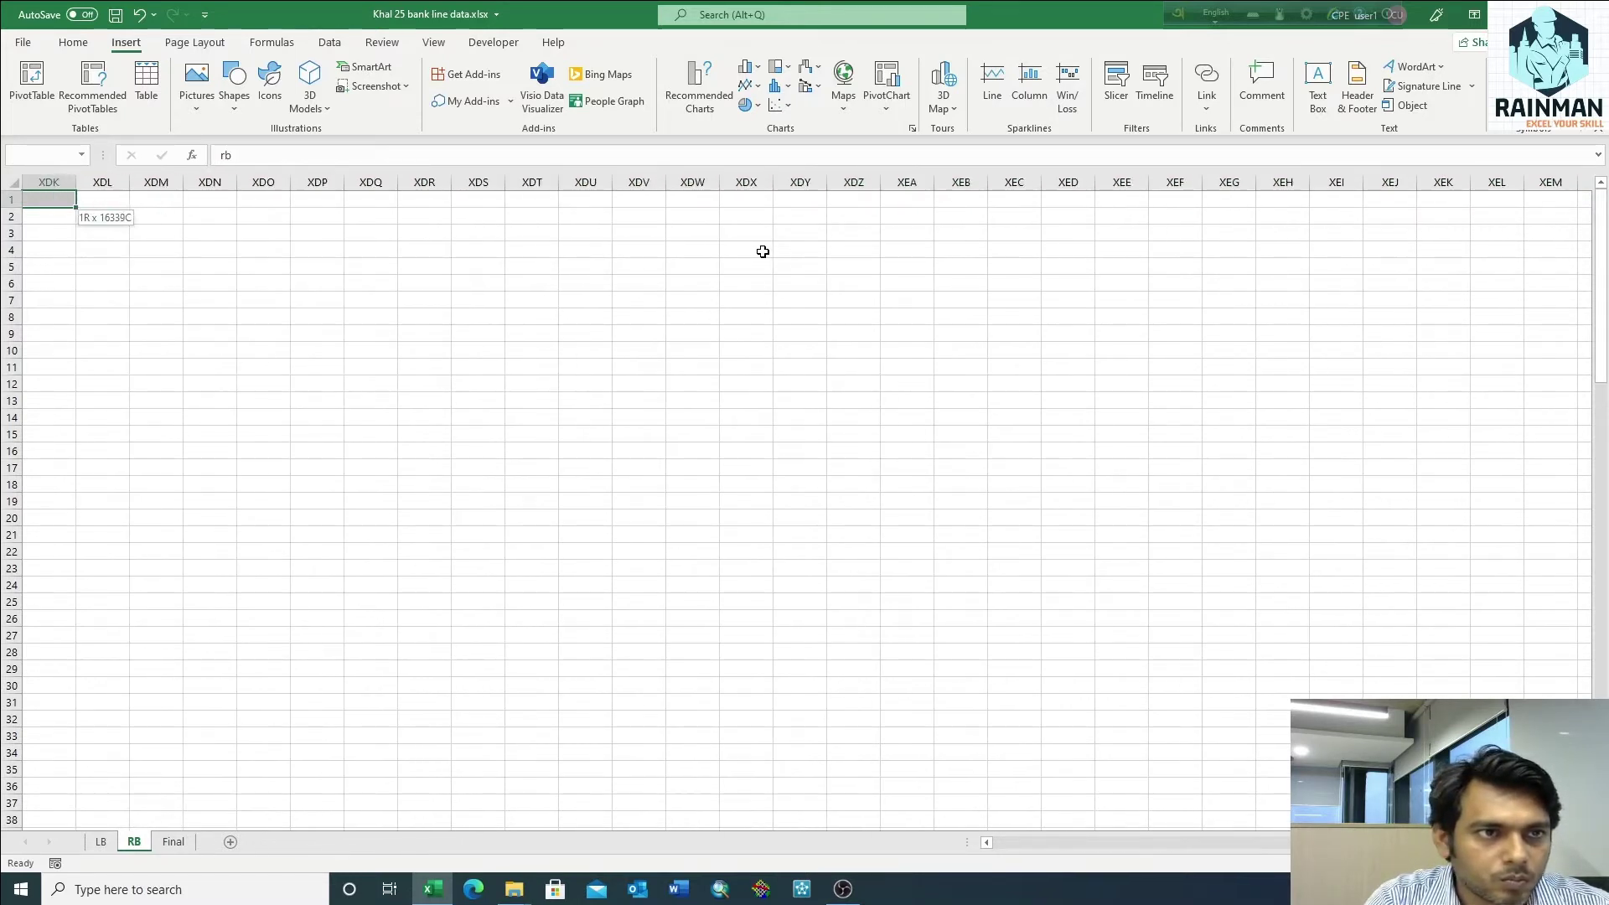
{"action": "key", "text": "shift+Left"}
{"action": "key", "text": "shift+Left"}
{"action": "key", "text": "ctrl+Home"}
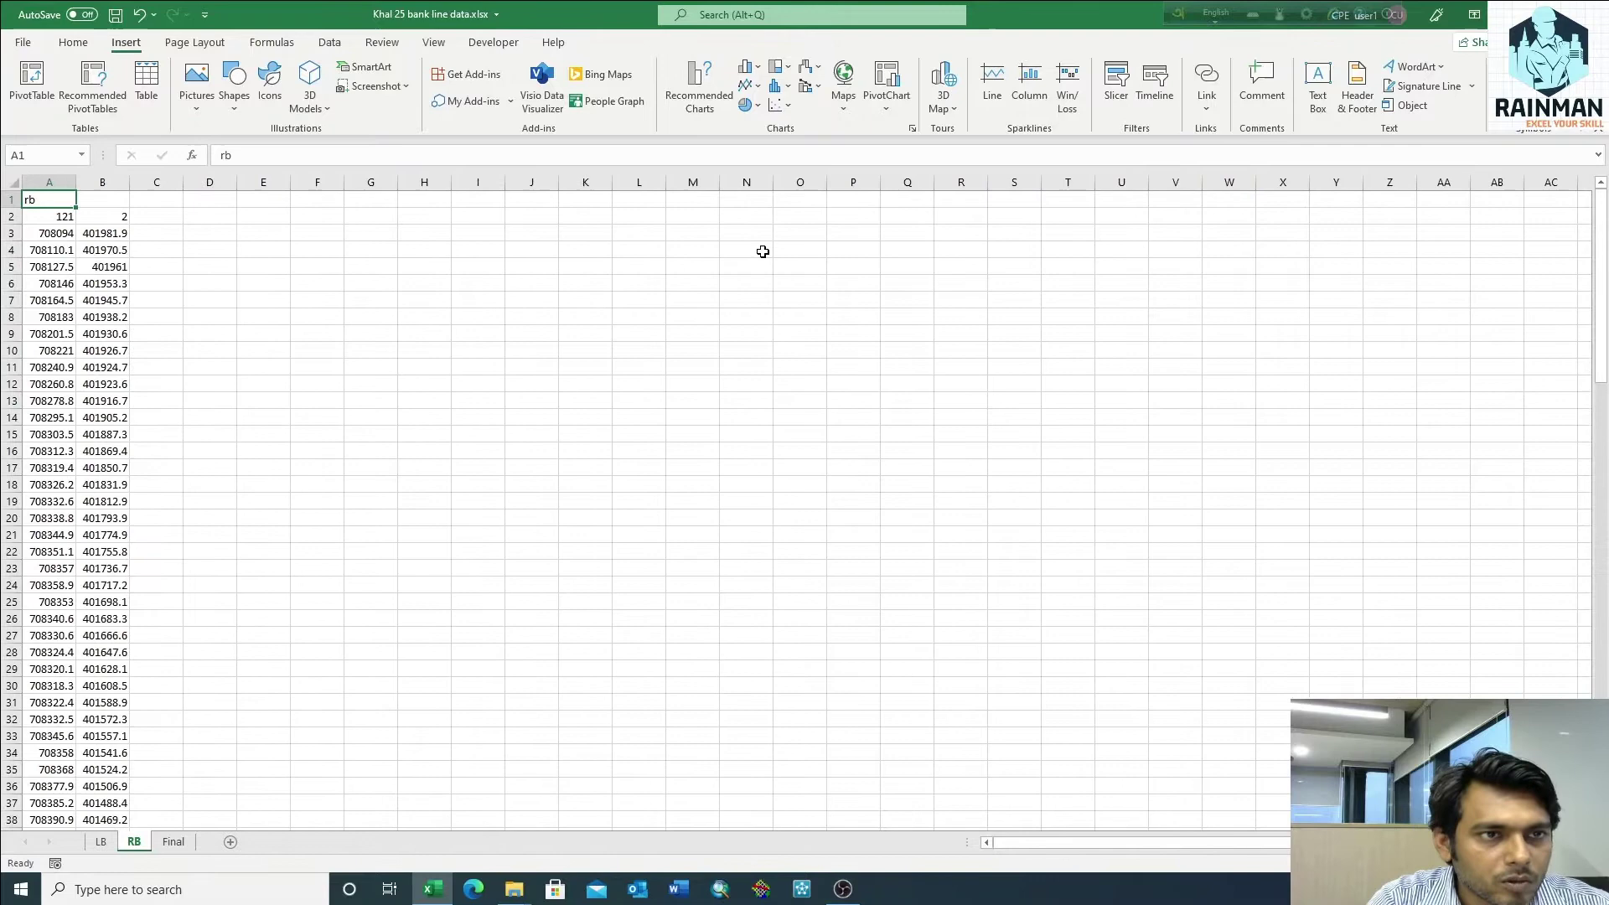
{"action": "key", "text": "shift+Right"}
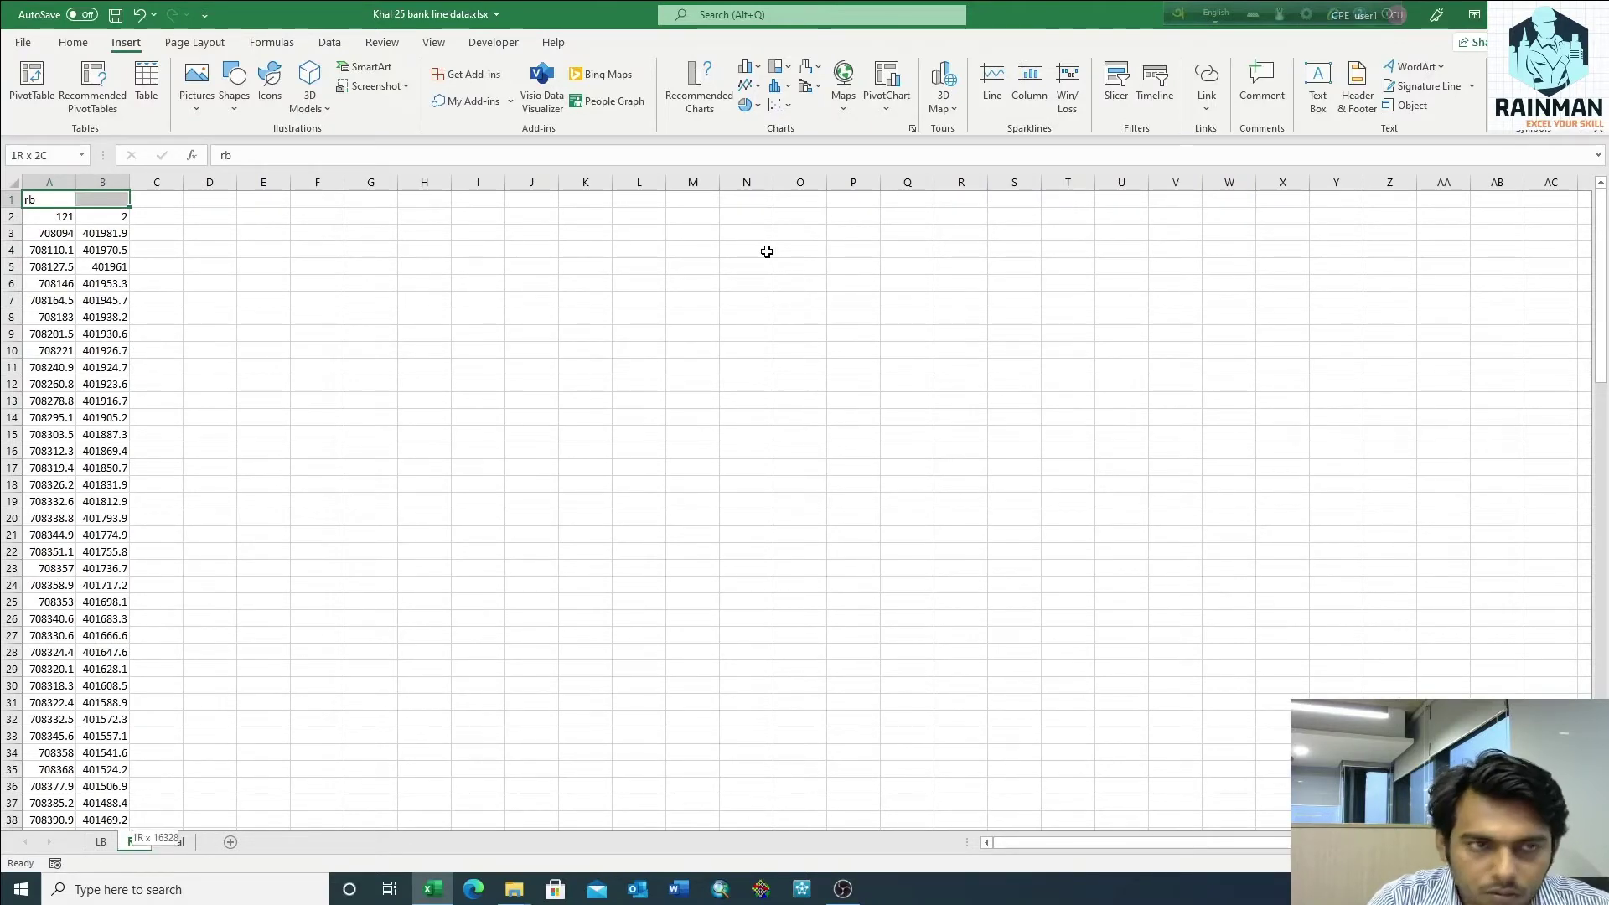
{"action": "key", "text": "ctrl+shift+Down"}
{"action": "key", "text": "ctrl+c"}
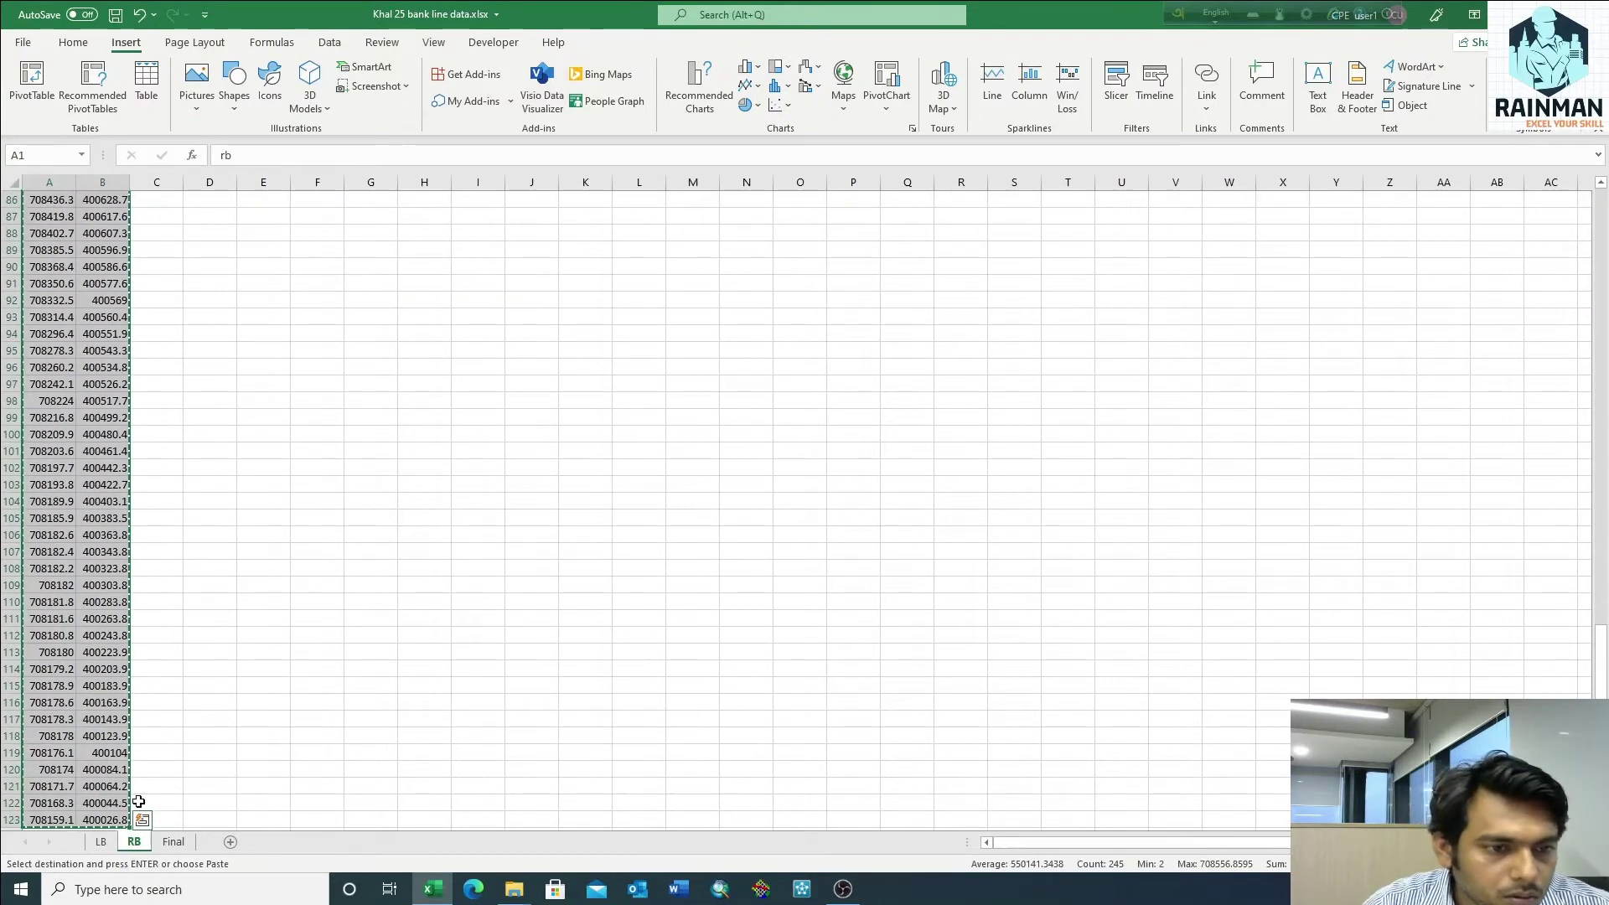
Paste the RB block into the LB sheet at A125, below the lb data
{"action": "left_click", "coordinate": [101, 842]}
{"action": "left_click_drag", "start_coordinate": [69, 652], "coordinate": [106, 653]}
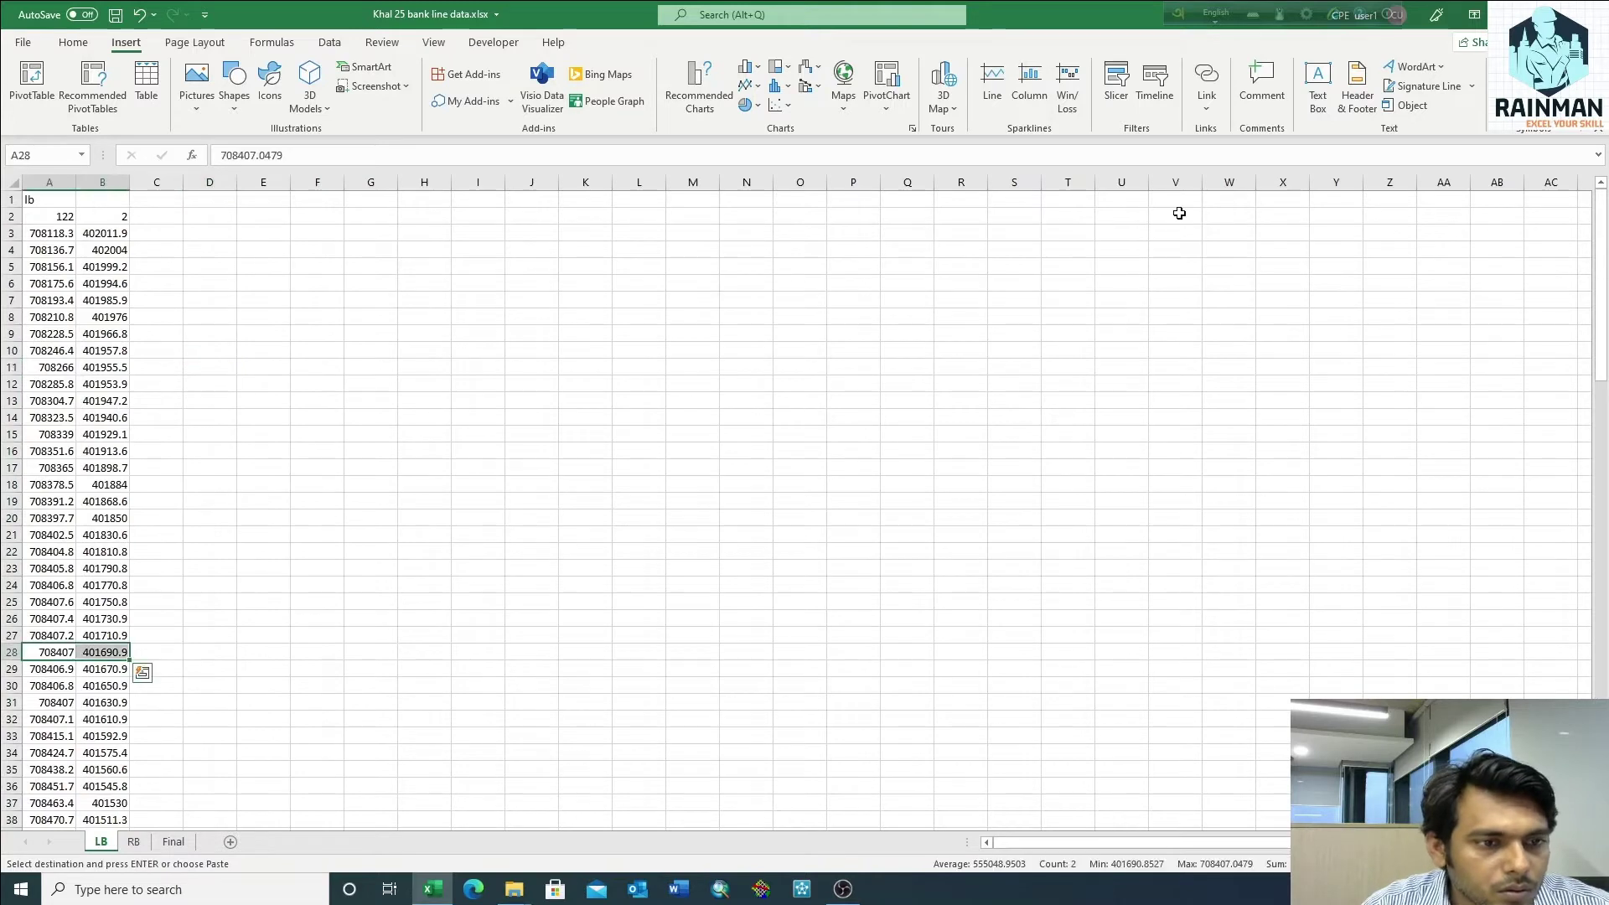
{"action": "key", "text": "ctrl+Down"}
{"action": "key", "text": "Down"}
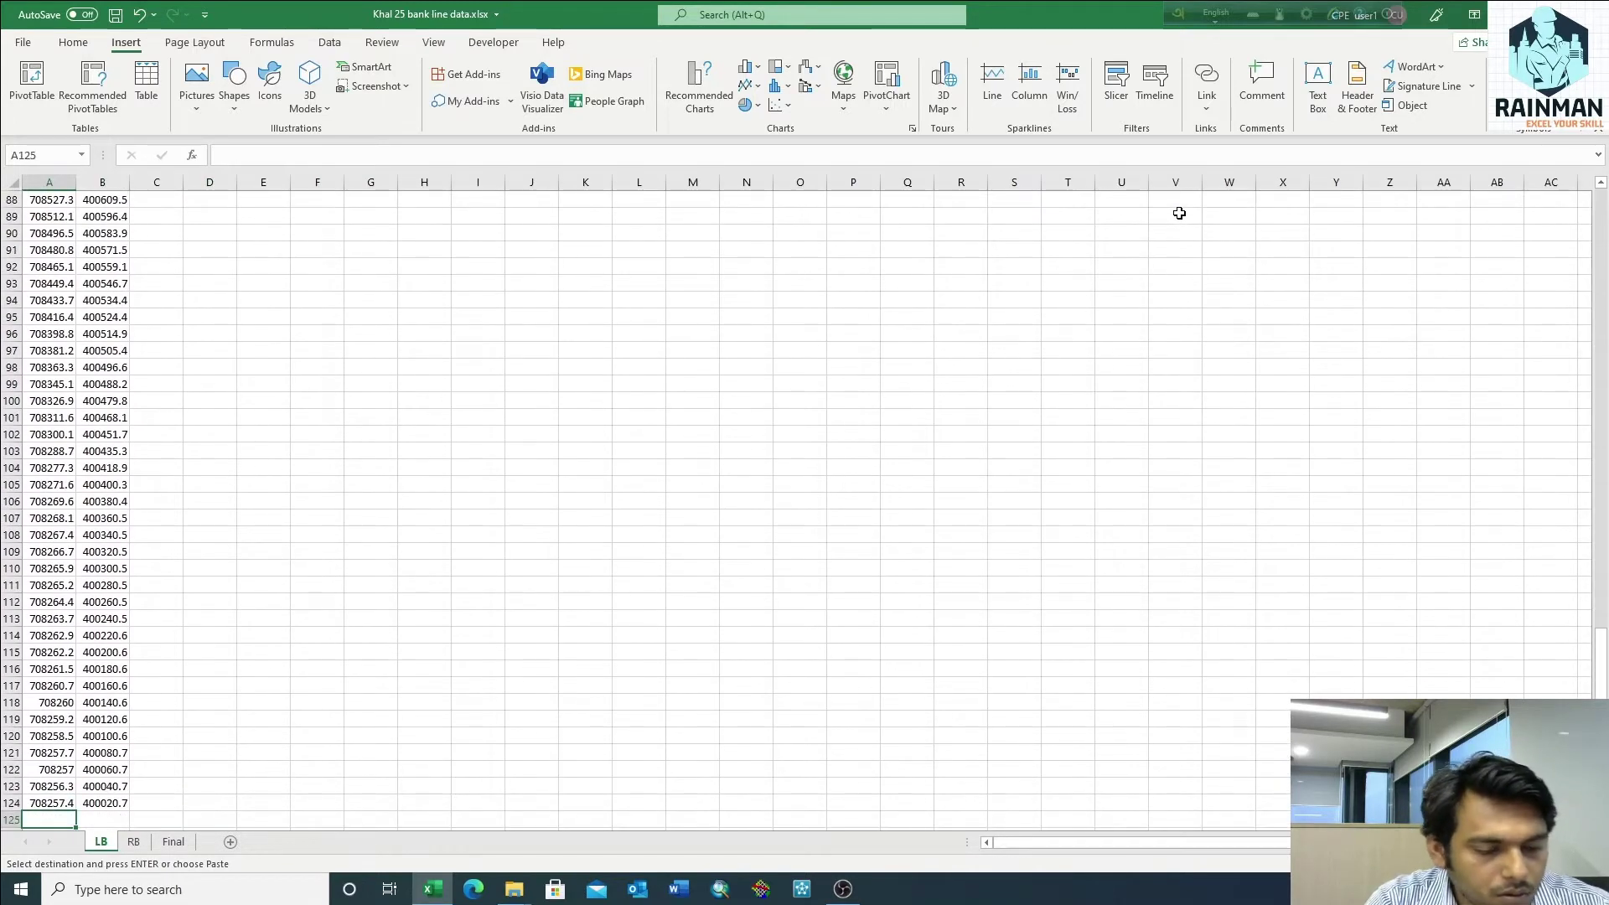
{"action": "key", "text": "ctrl+v"}
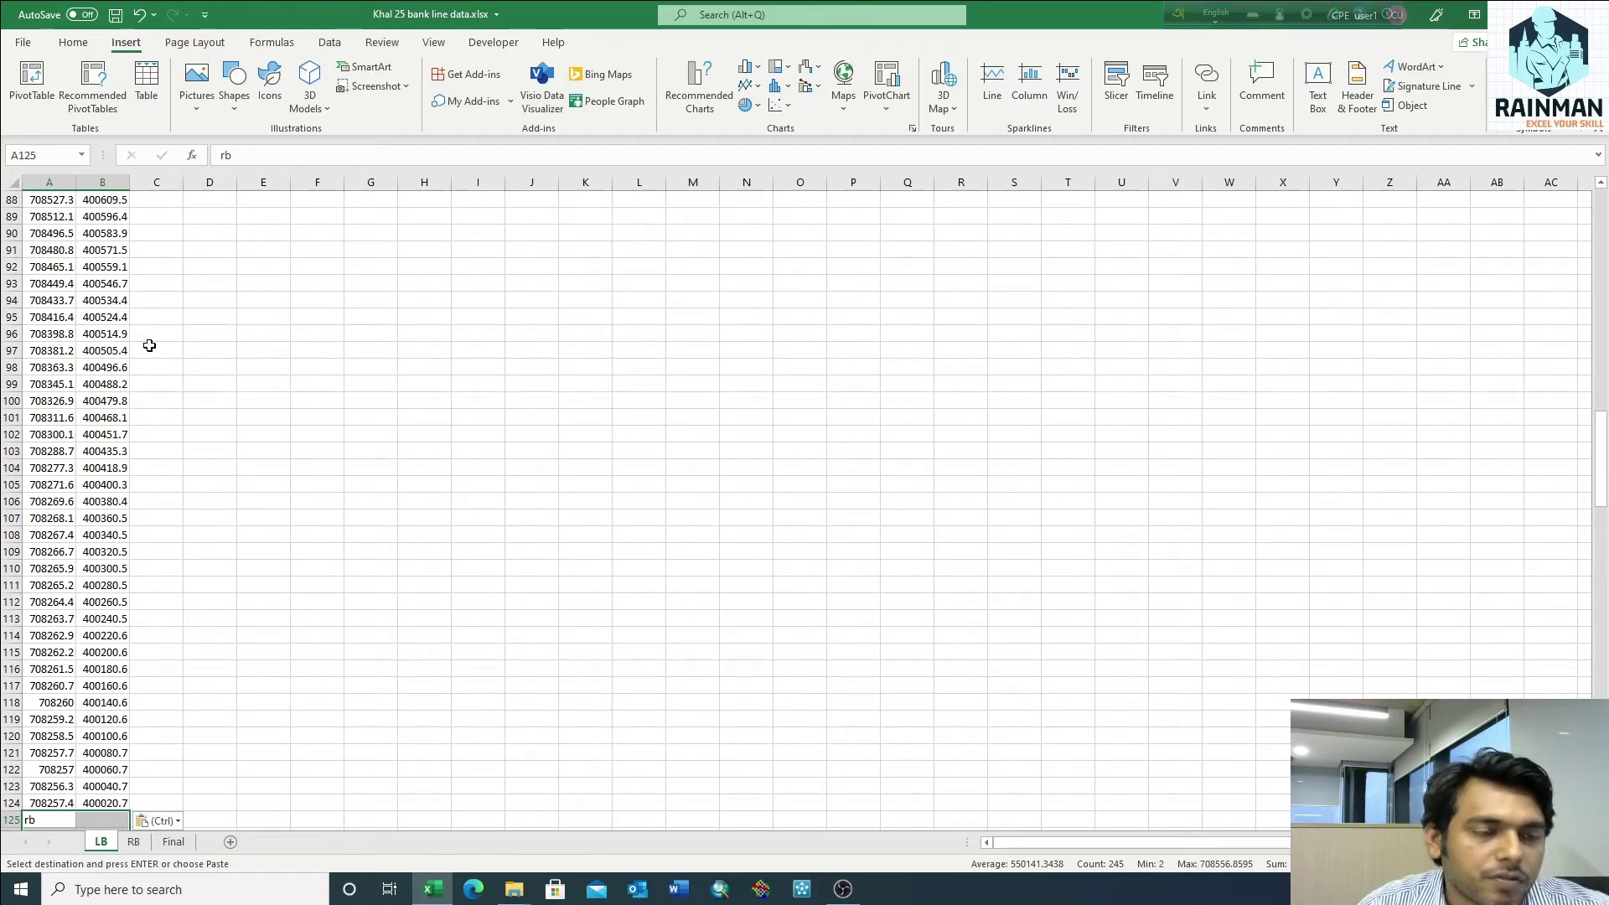
{"action": "scroll", "coordinate": [755, 503], "scroll_direction": "up", "scroll_amount": 14}
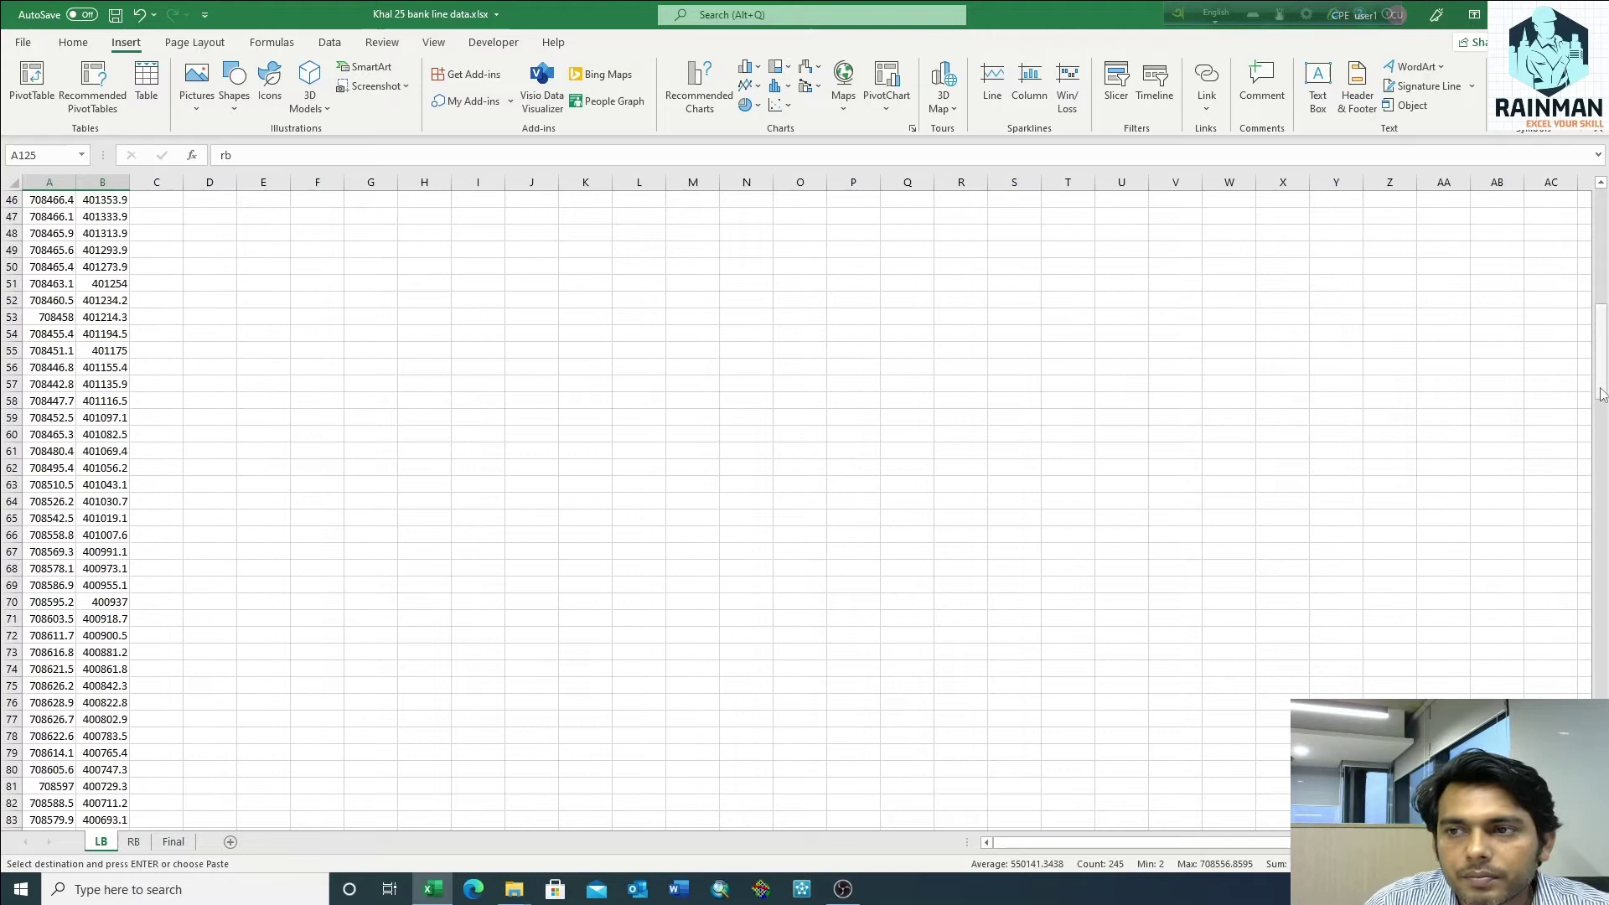
{"action": "left_click_drag", "start_coordinate": [1602, 393], "coordinate": [1602, 201]}
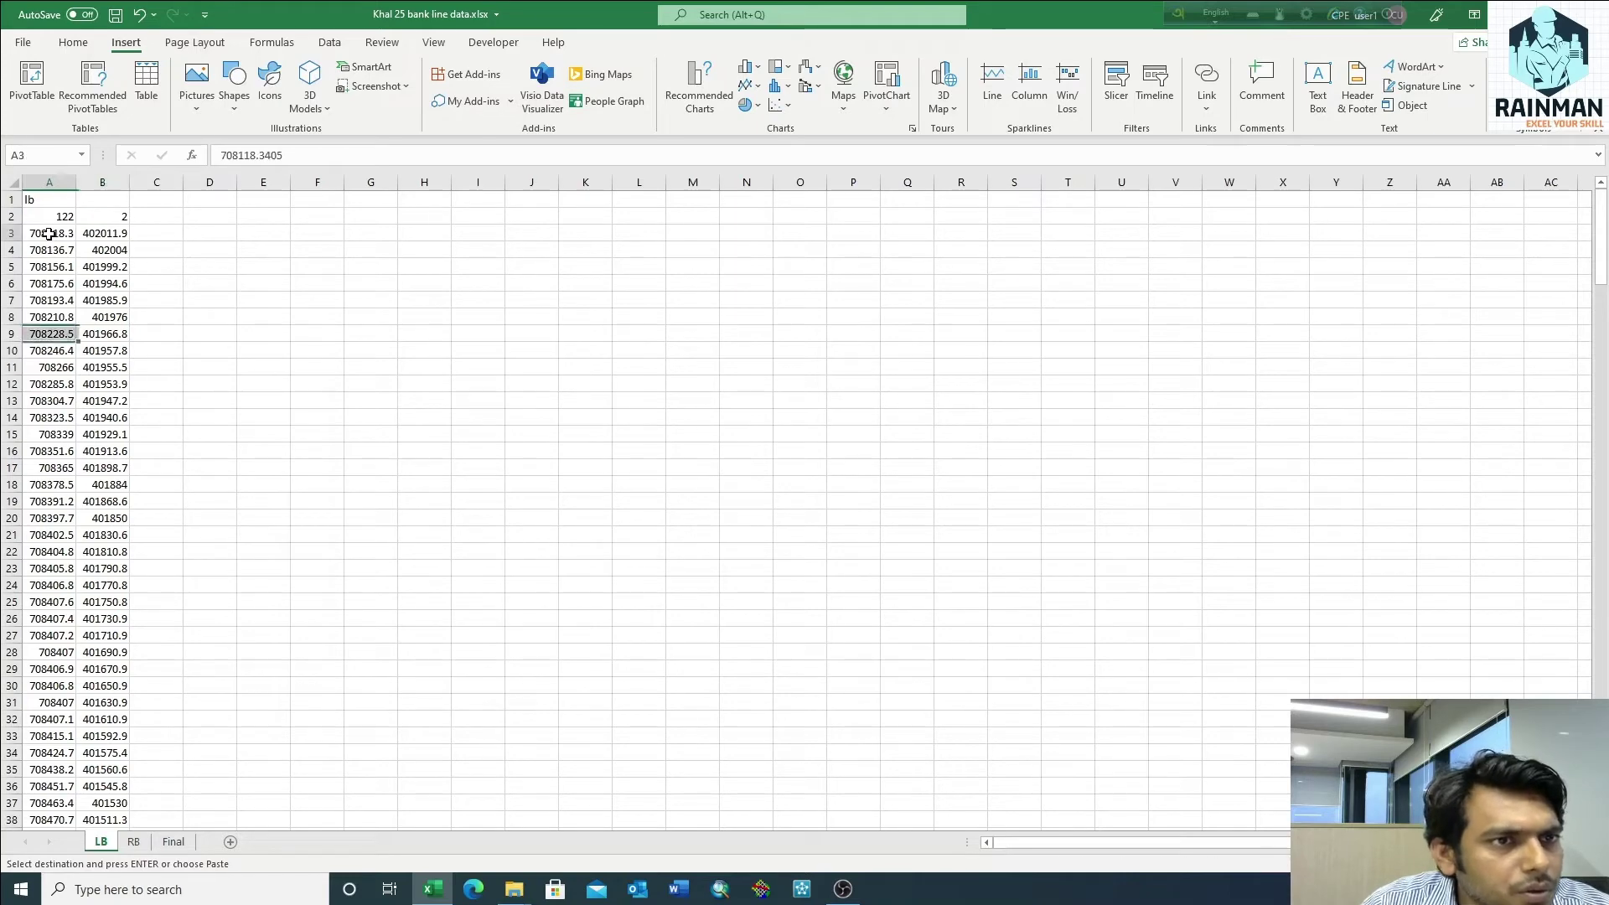
{"action": "mouse_move", "coordinate": [54, 234]}
{"action": "left_mouse_down"}
{"action": "mouse_move", "coordinate": [85, 891]}
{"action": "mouse_move", "coordinate": [92, 792]}
{"action": "mouse_move", "coordinate": [86, 833]}
{"action": "left_mouse_up"}
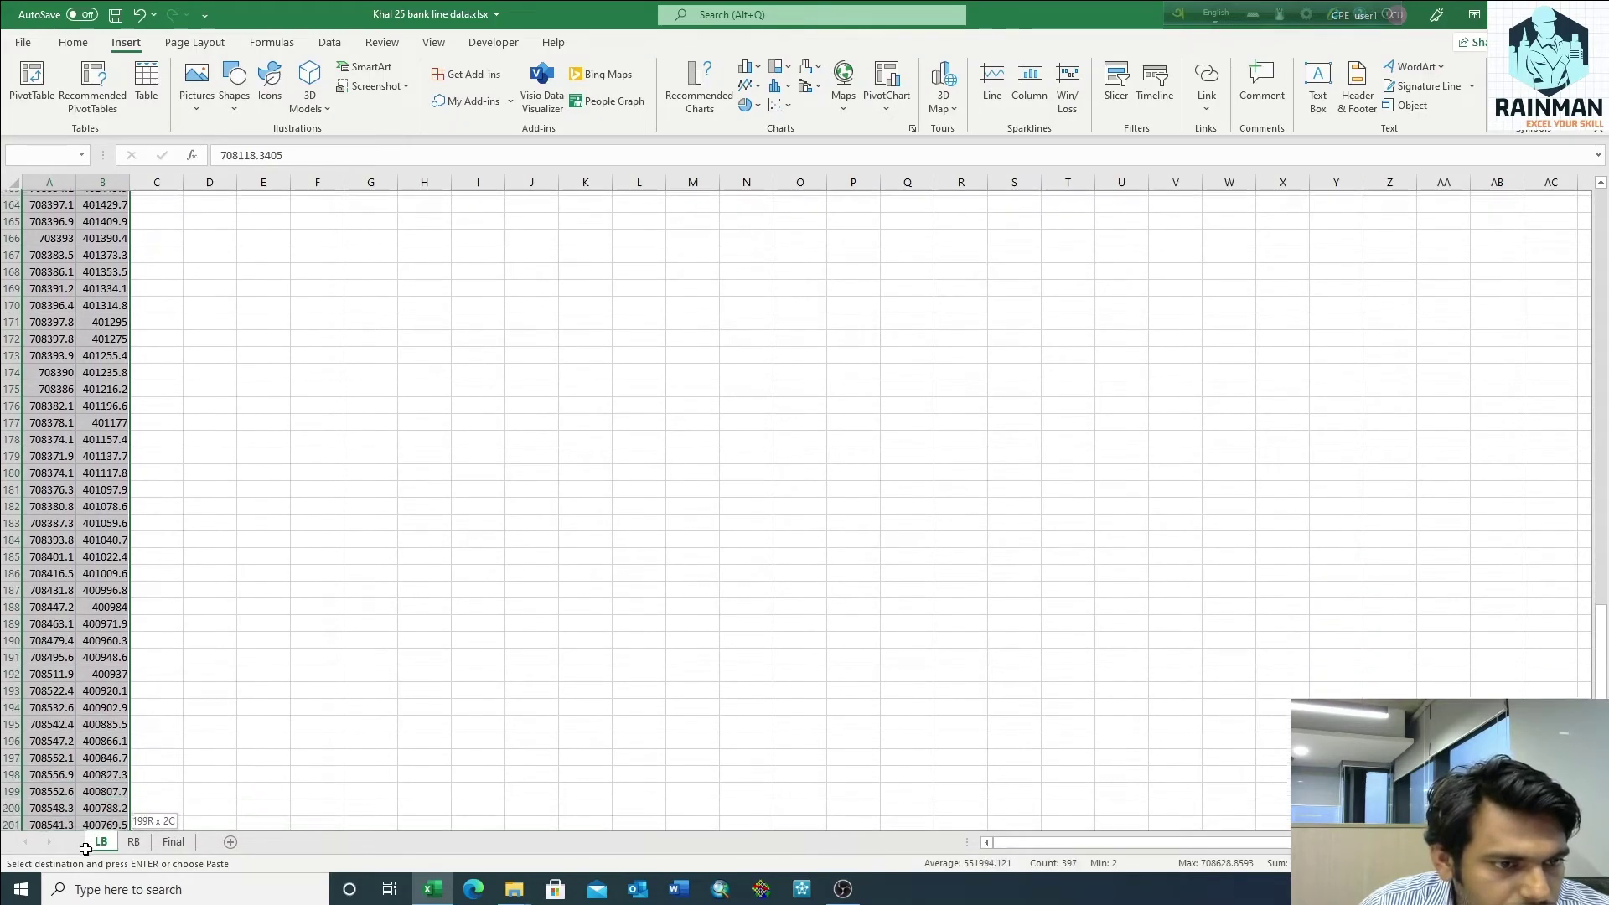
Select the lb coordinate pairs from A3 to B124
{"action": "mouse_move", "coordinate": [86, 833]}
{"action": "left_mouse_down"}
{"action": "mouse_move", "coordinate": [32, 111]}
{"action": "mouse_move", "coordinate": [114, 493]}
{"action": "left_mouse_up"}
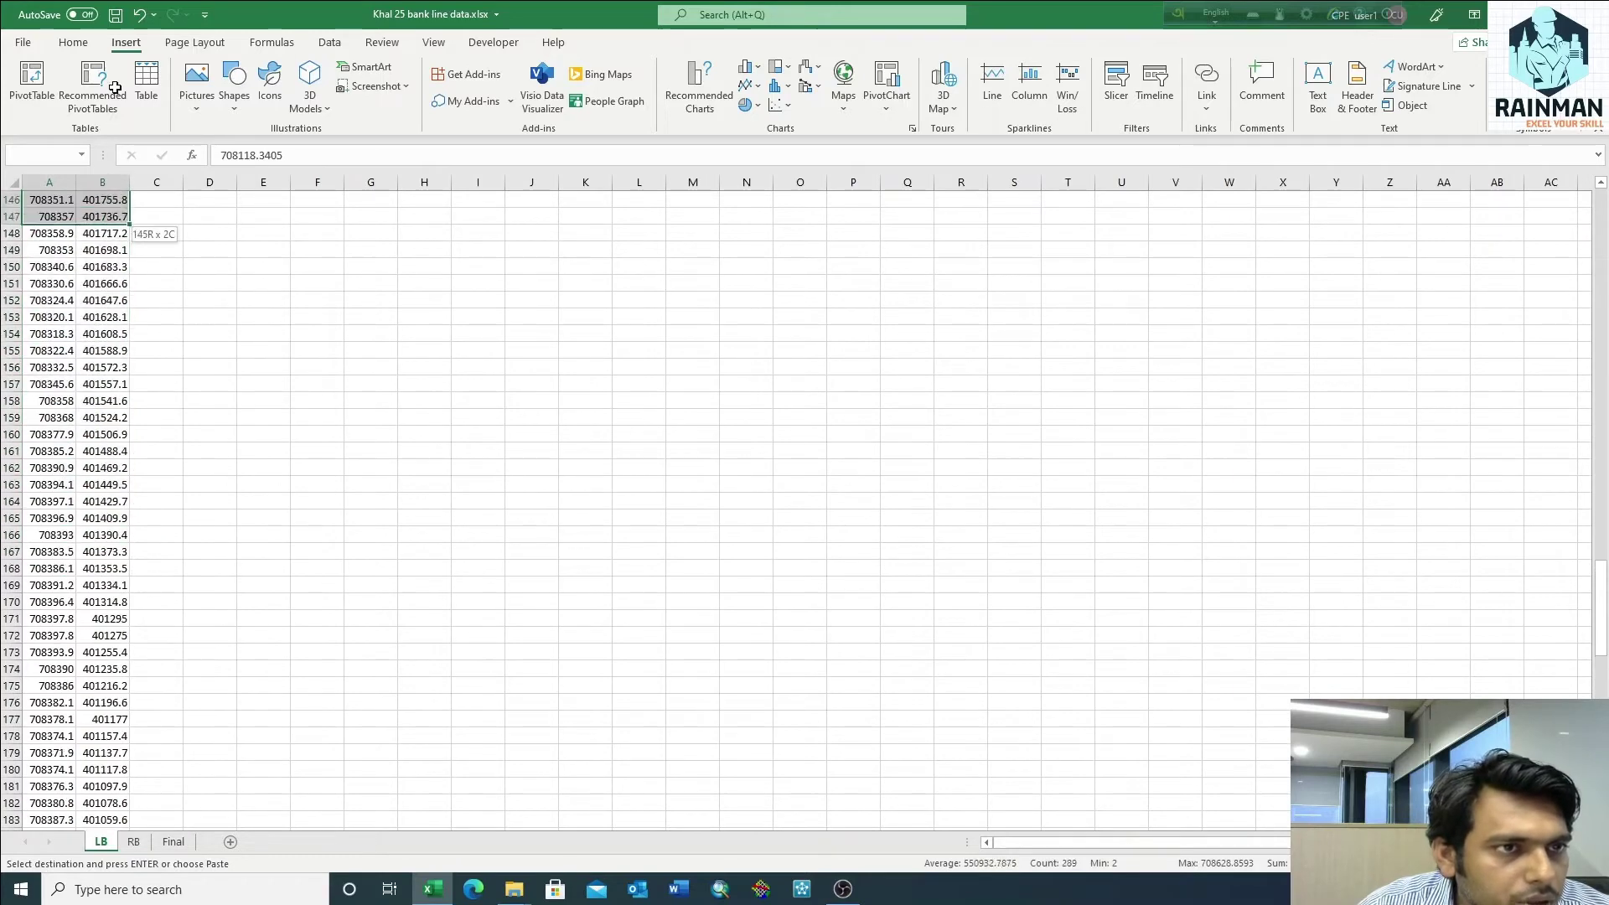
{"action": "mouse_move", "coordinate": [113, 493]}
{"action": "left_mouse_down"}
{"action": "mouse_move", "coordinate": [76, 761]}
{"action": "mouse_move", "coordinate": [86, 833]}
{"action": "mouse_move", "coordinate": [78, 769]}
{"action": "mouse_move", "coordinate": [94, 786]}
{"action": "left_mouse_up"}
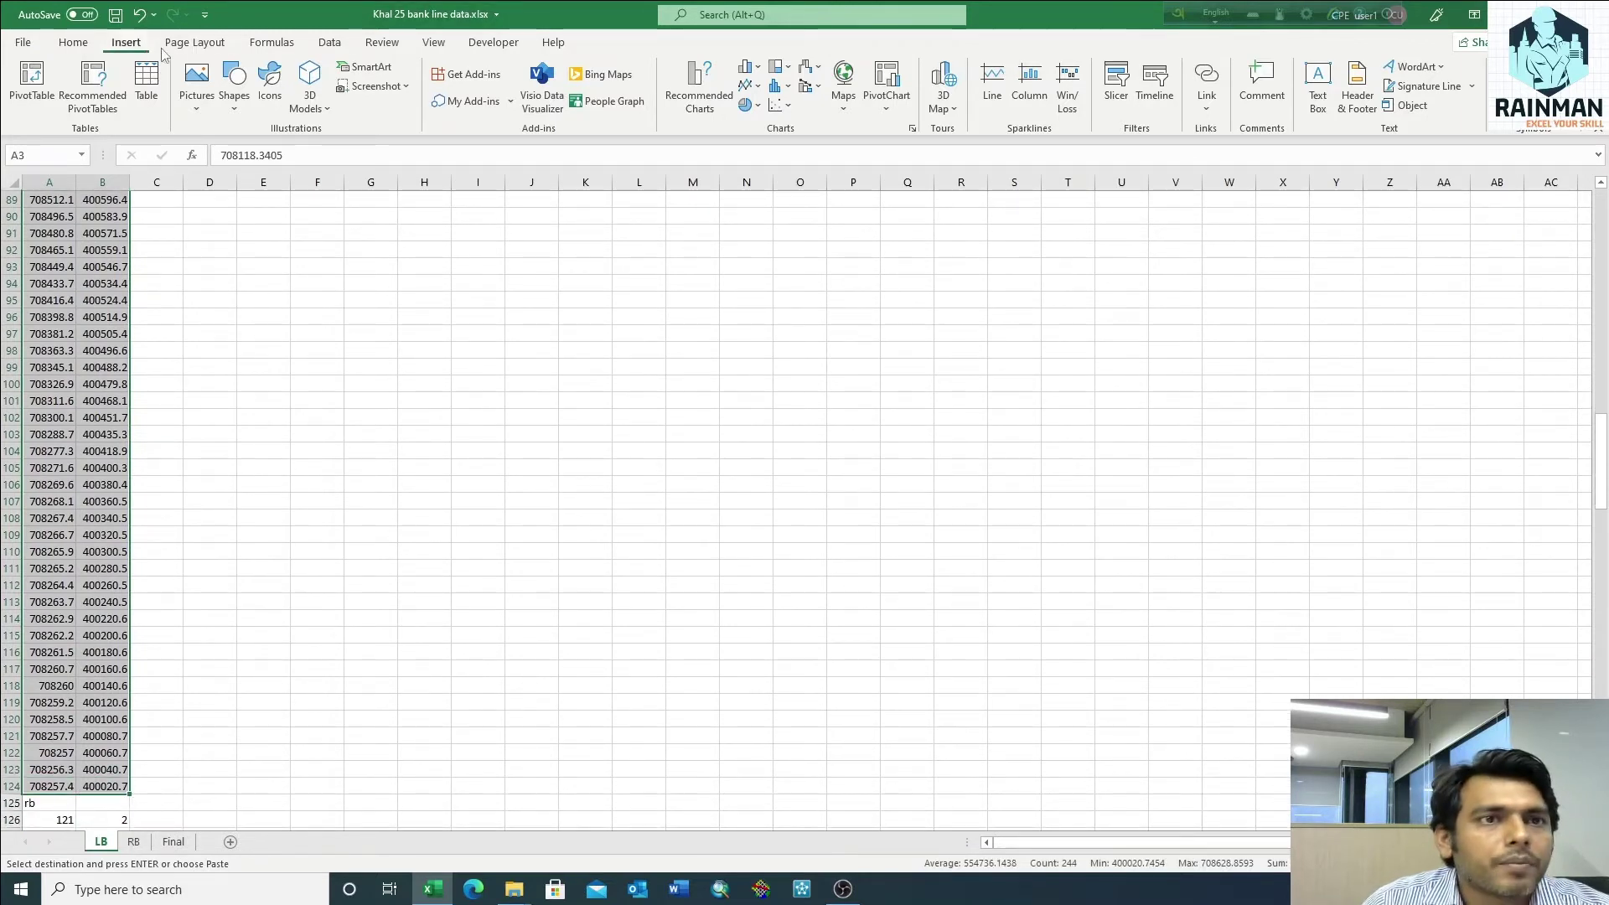
Insert a Scatter with Smooth Lines chart of the lb points
{"action": "left_click", "coordinate": [781, 107]}
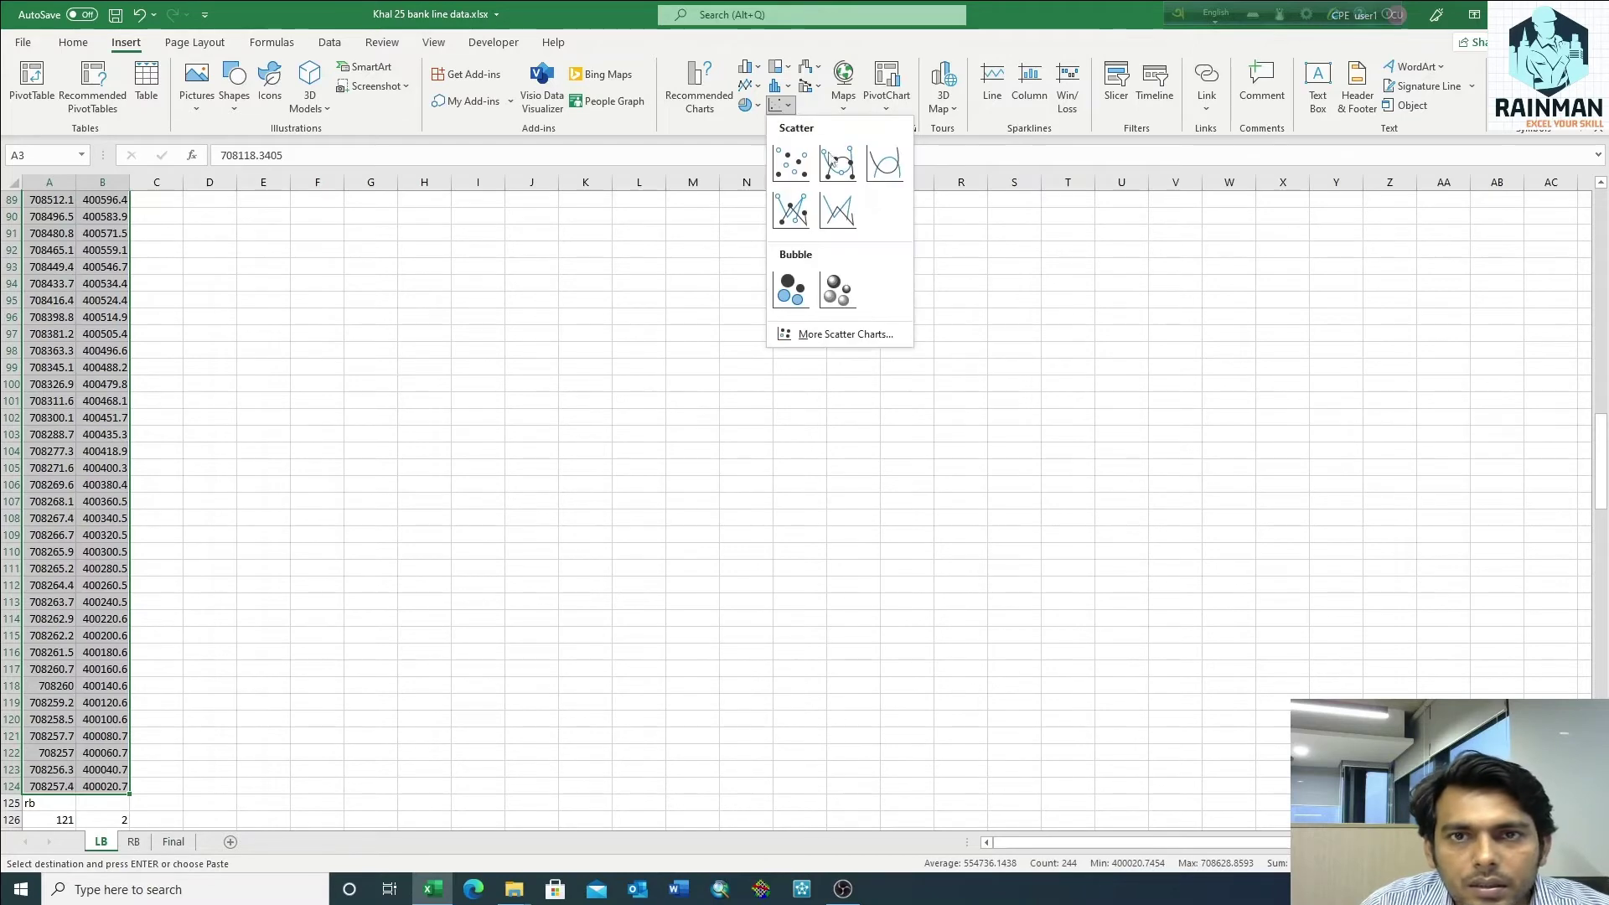
{"action": "left_click", "coordinate": [886, 170]}
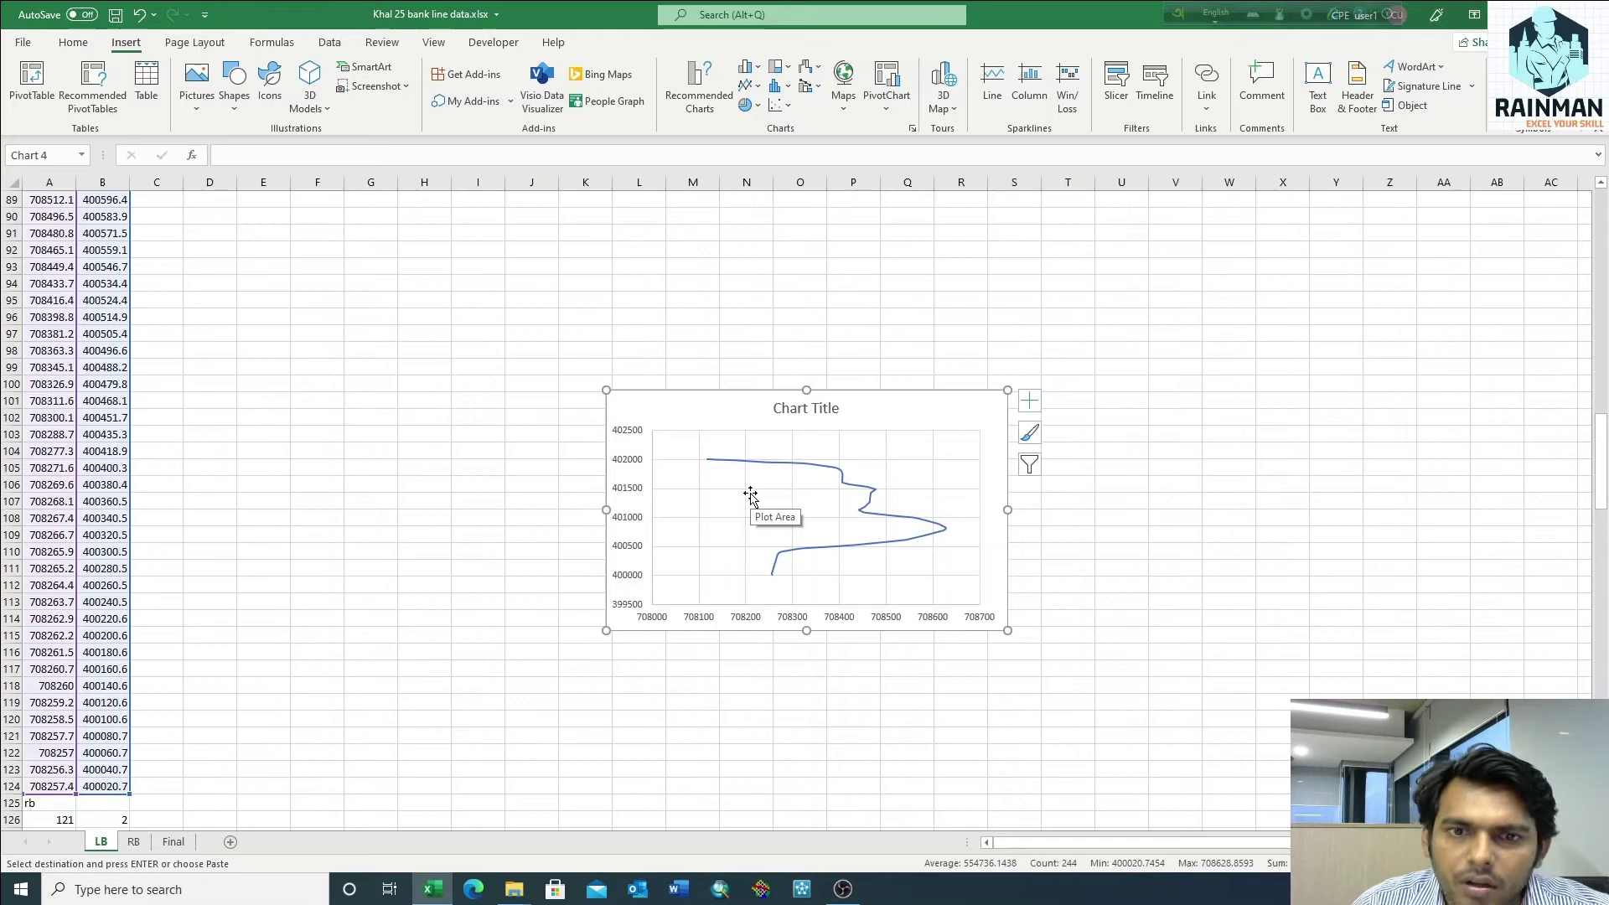
{"action": "right_click", "coordinate": [751, 493]}
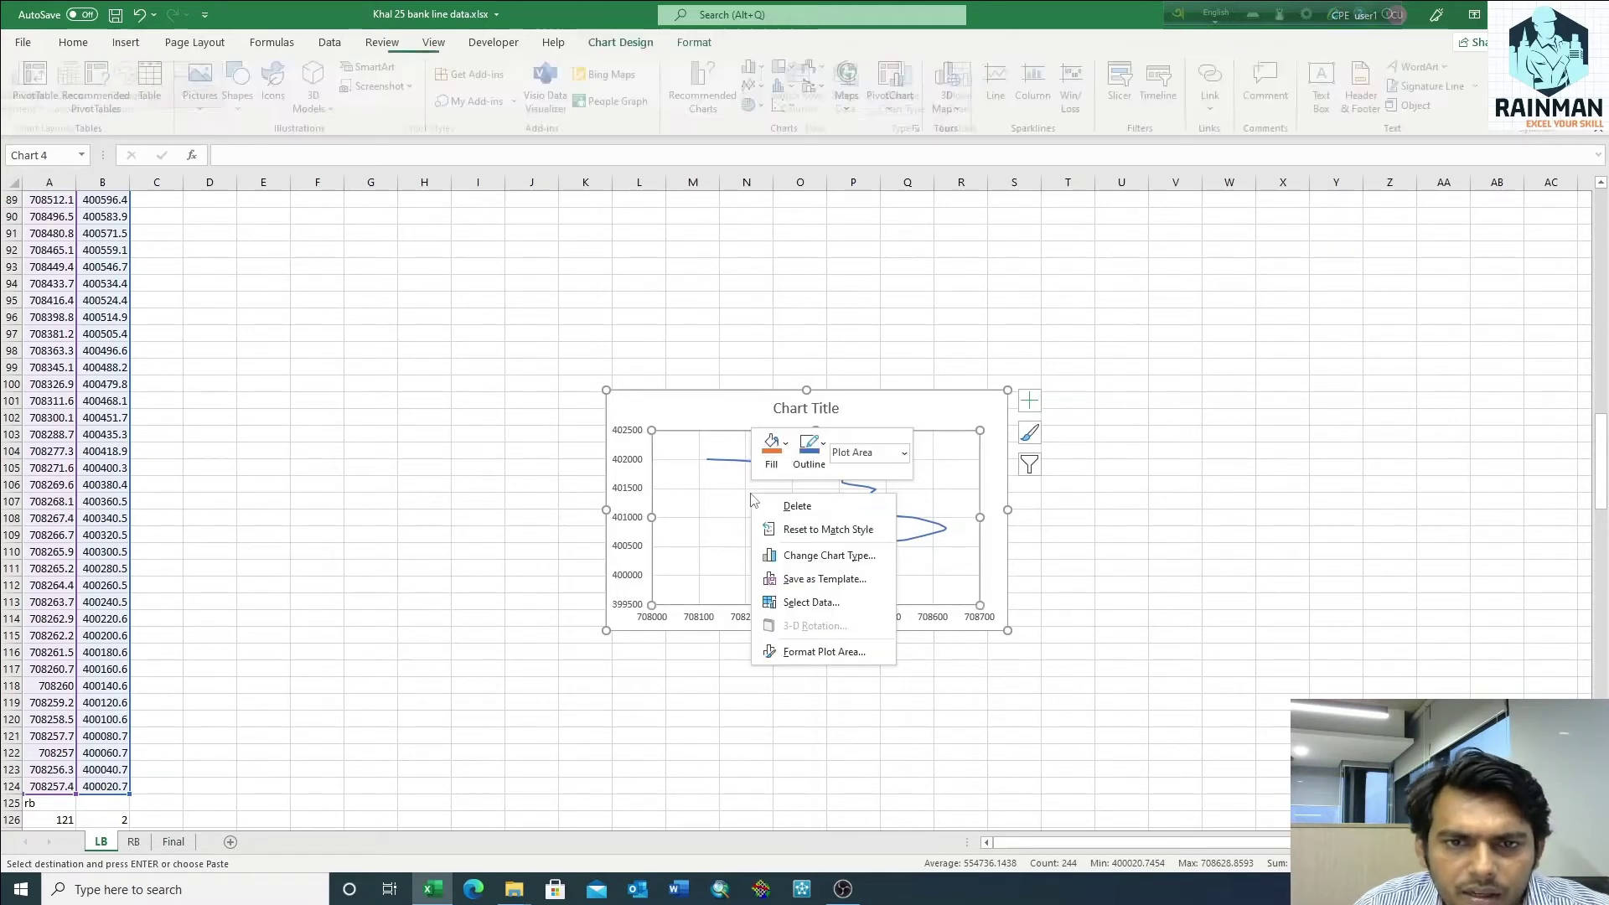
{"action": "left_click", "coordinate": [805, 602]}
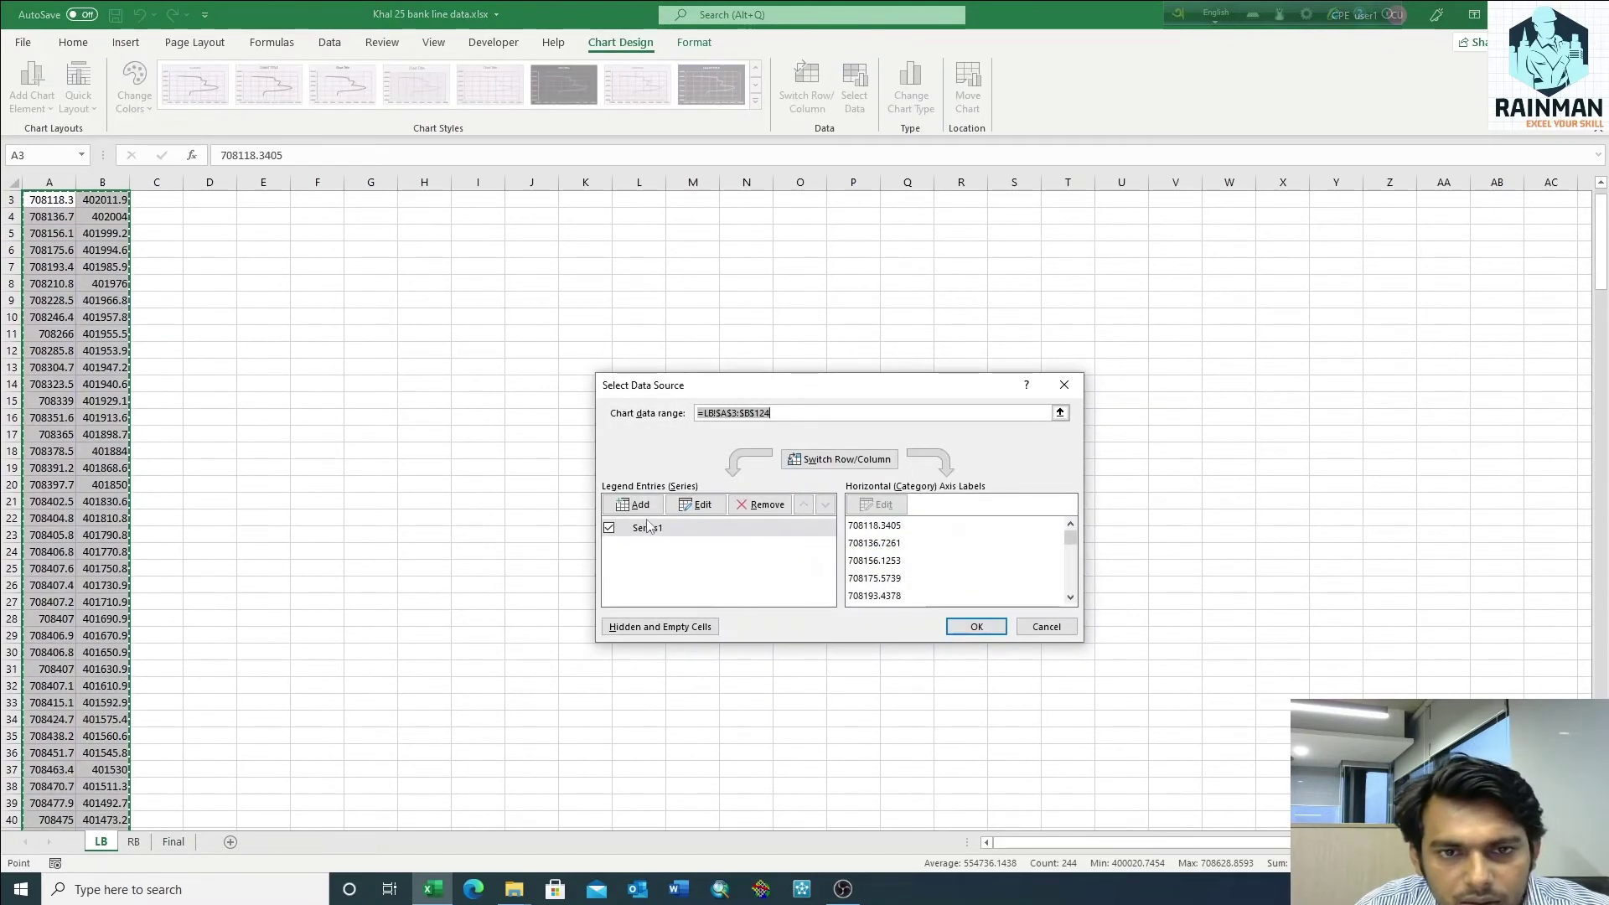
{"action": "left_click", "coordinate": [640, 505]}
{"action": "type", "text": "de"}
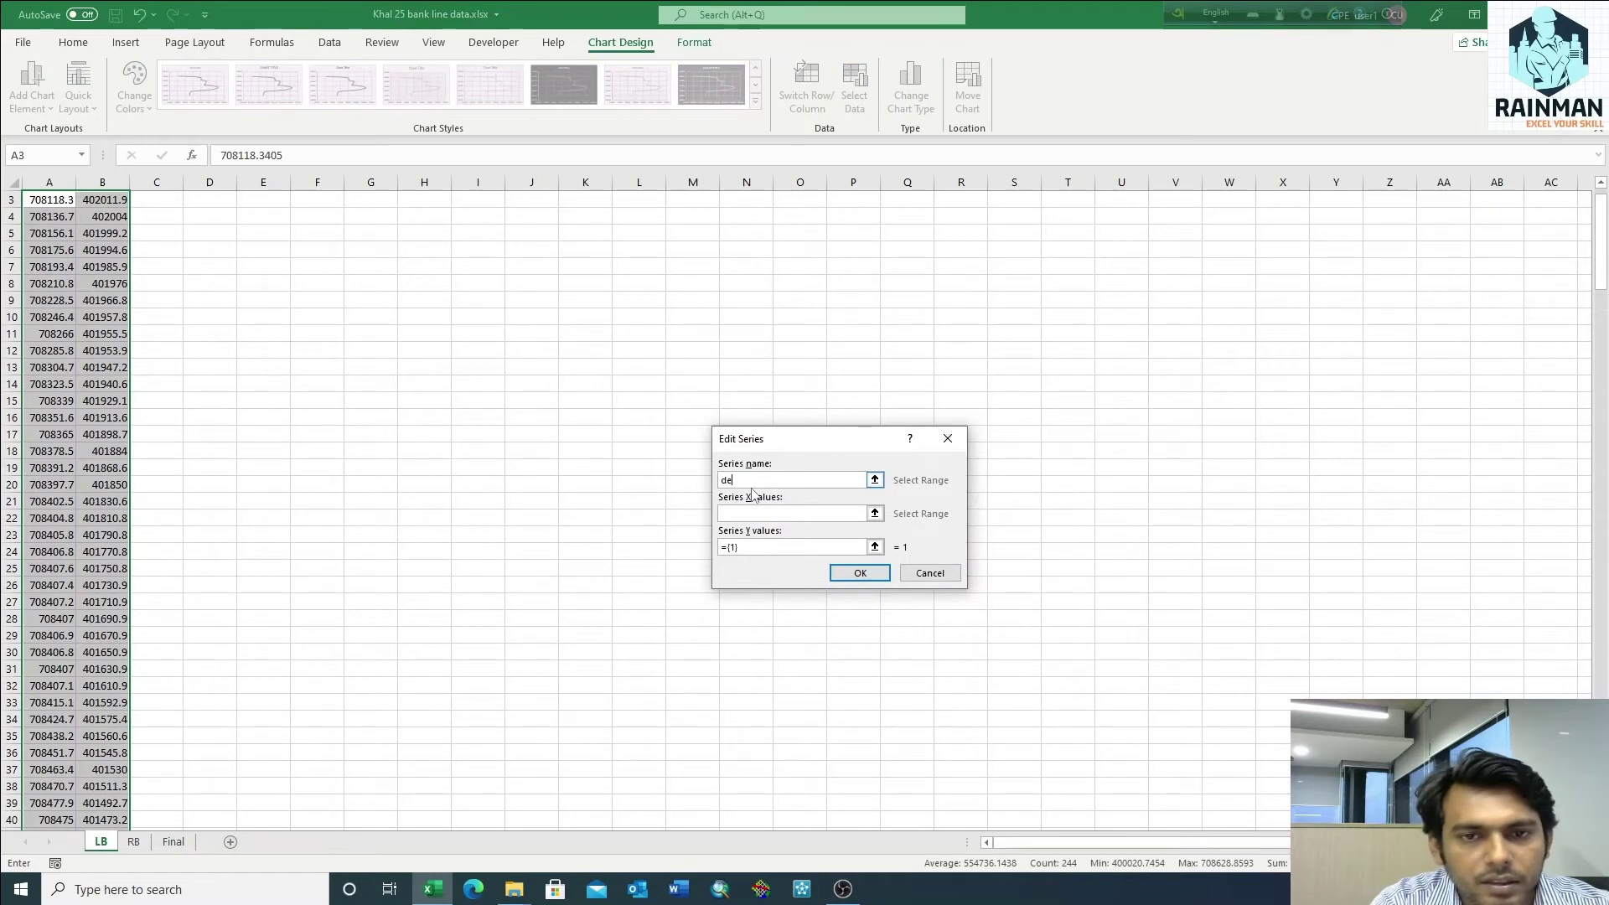
{"action": "type", "text": "ies2"}
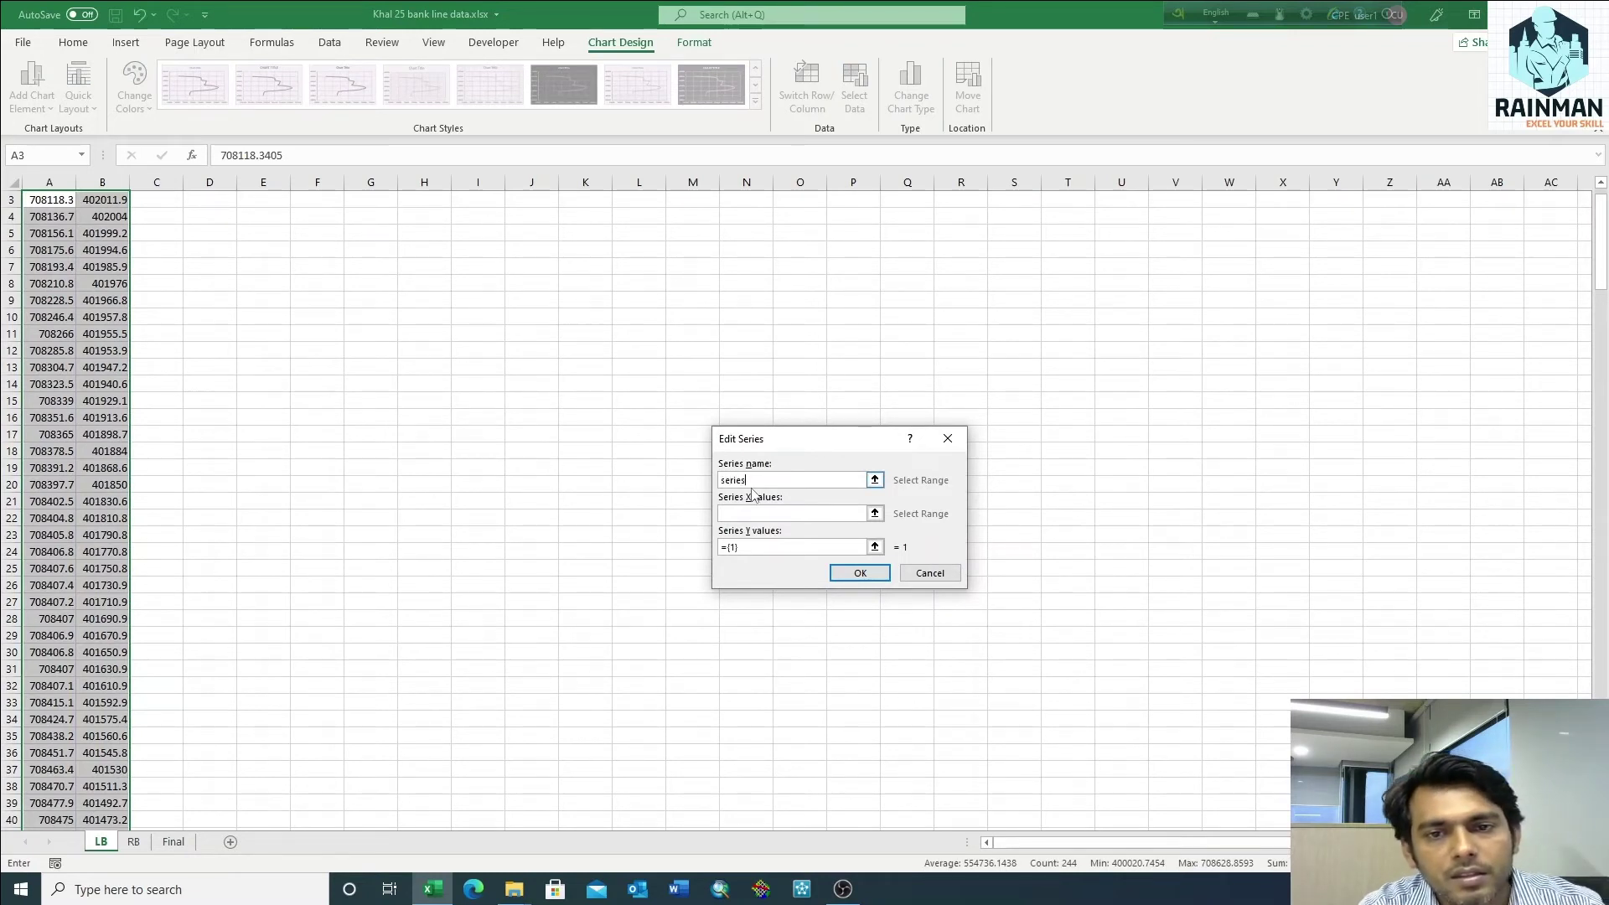
Add series2 with X values LB!$A$127:$A$247 and Y values LB!$B$127:$B$247
{"action": "left_click", "coordinate": [875, 513]}
{"action": "scroll", "coordinate": [50, 557], "scroll_direction": "down", "scroll_amount": 1}
{"action": "scroll", "coordinate": [51, 557], "scroll_direction": "down", "scroll_amount": 5}
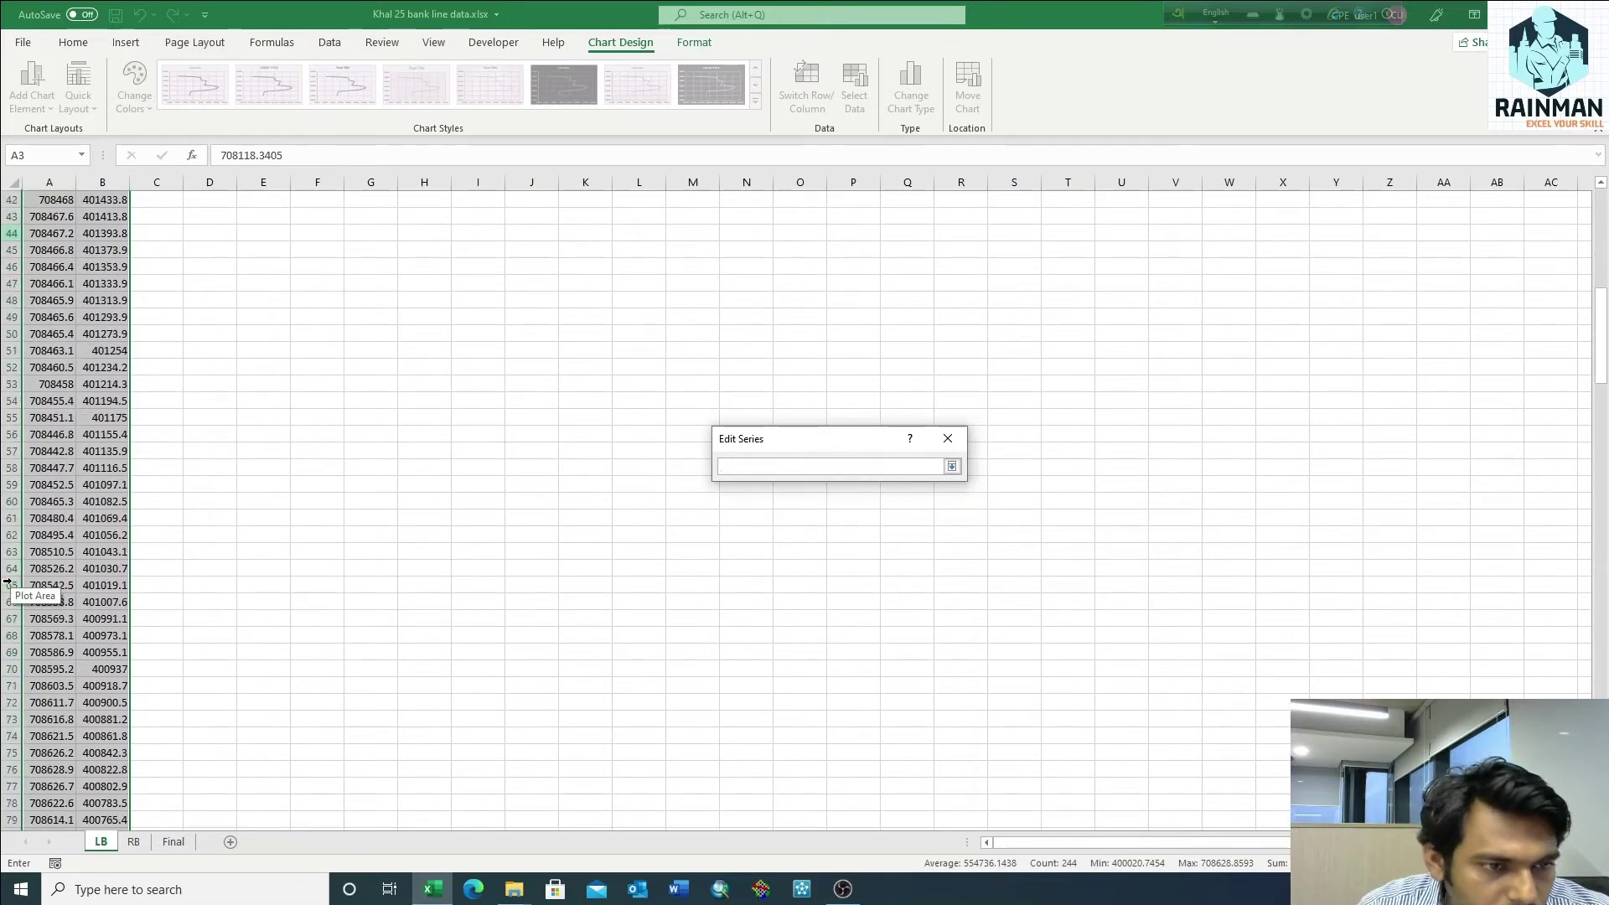
{"action": "scroll", "coordinate": [51, 557], "scroll_direction": "down", "scroll_amount": 10}
{"action": "scroll", "coordinate": [46, 504], "scroll_direction": "down", "scroll_amount": 10}
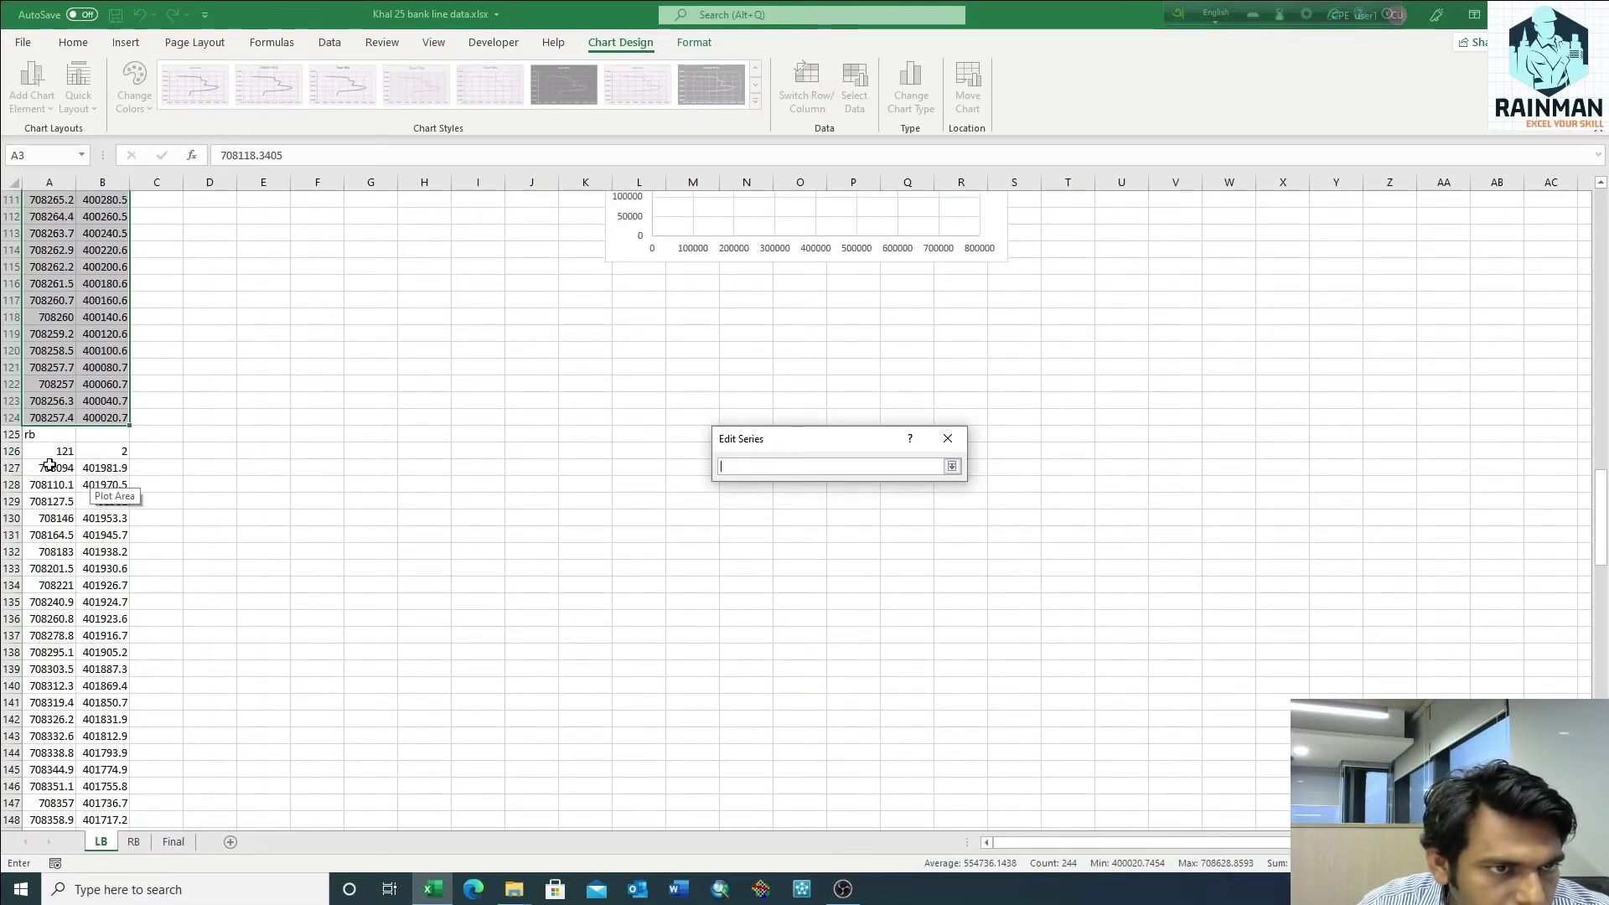
{"action": "left_click_drag", "start_coordinate": [50, 468], "coordinate": [48, 898]}
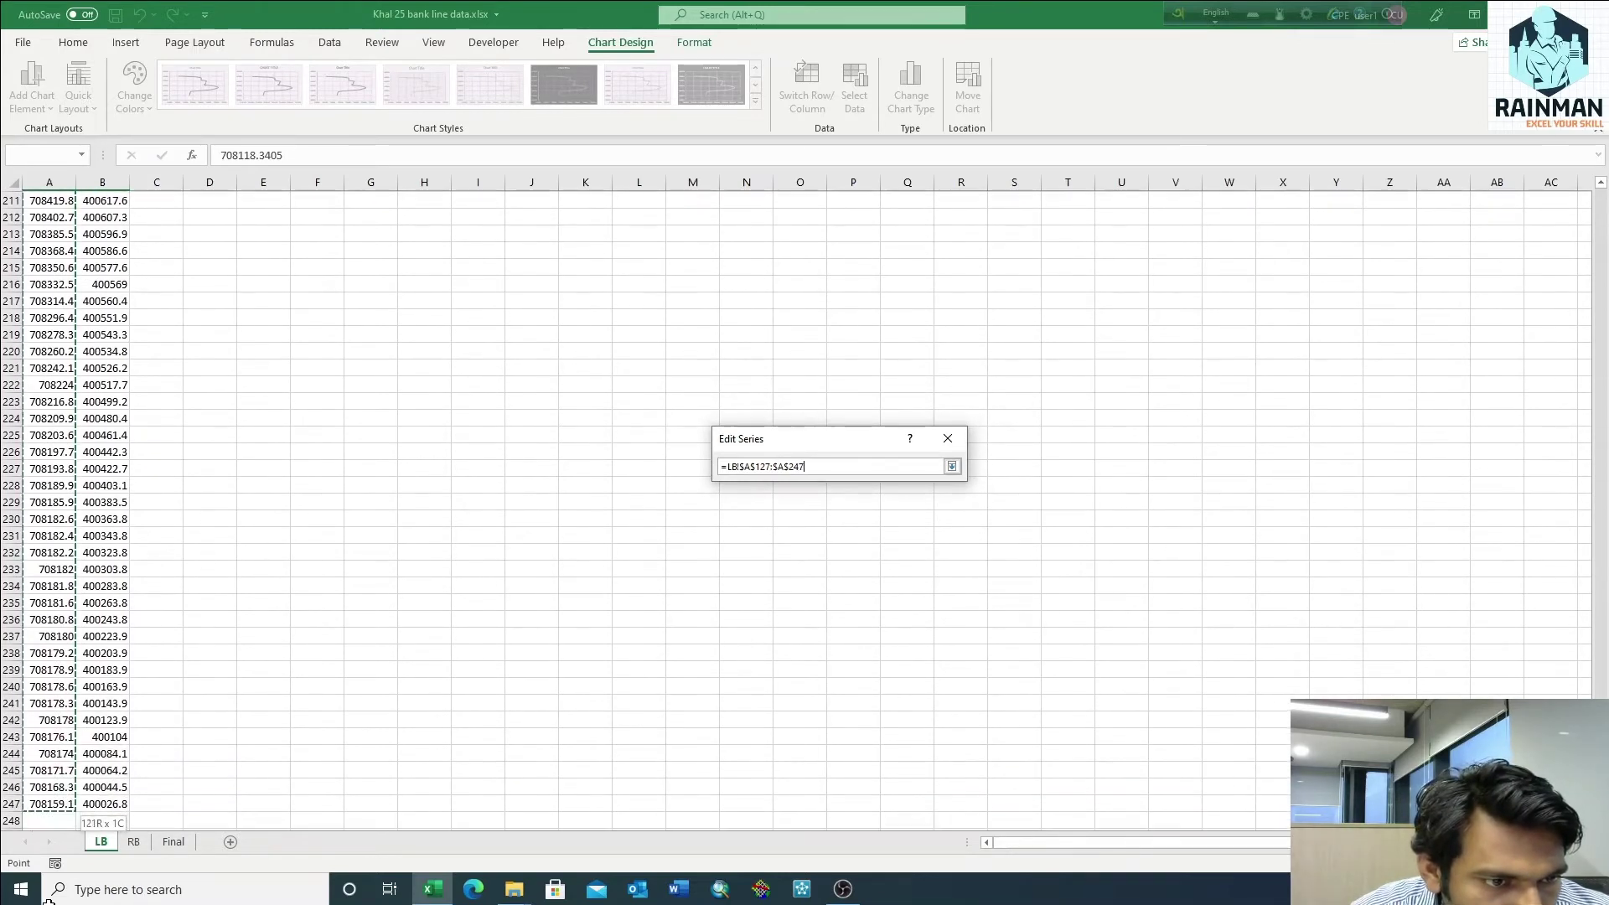
{"action": "left_click_drag", "start_coordinate": [48, 899], "coordinate": [59, 771]}
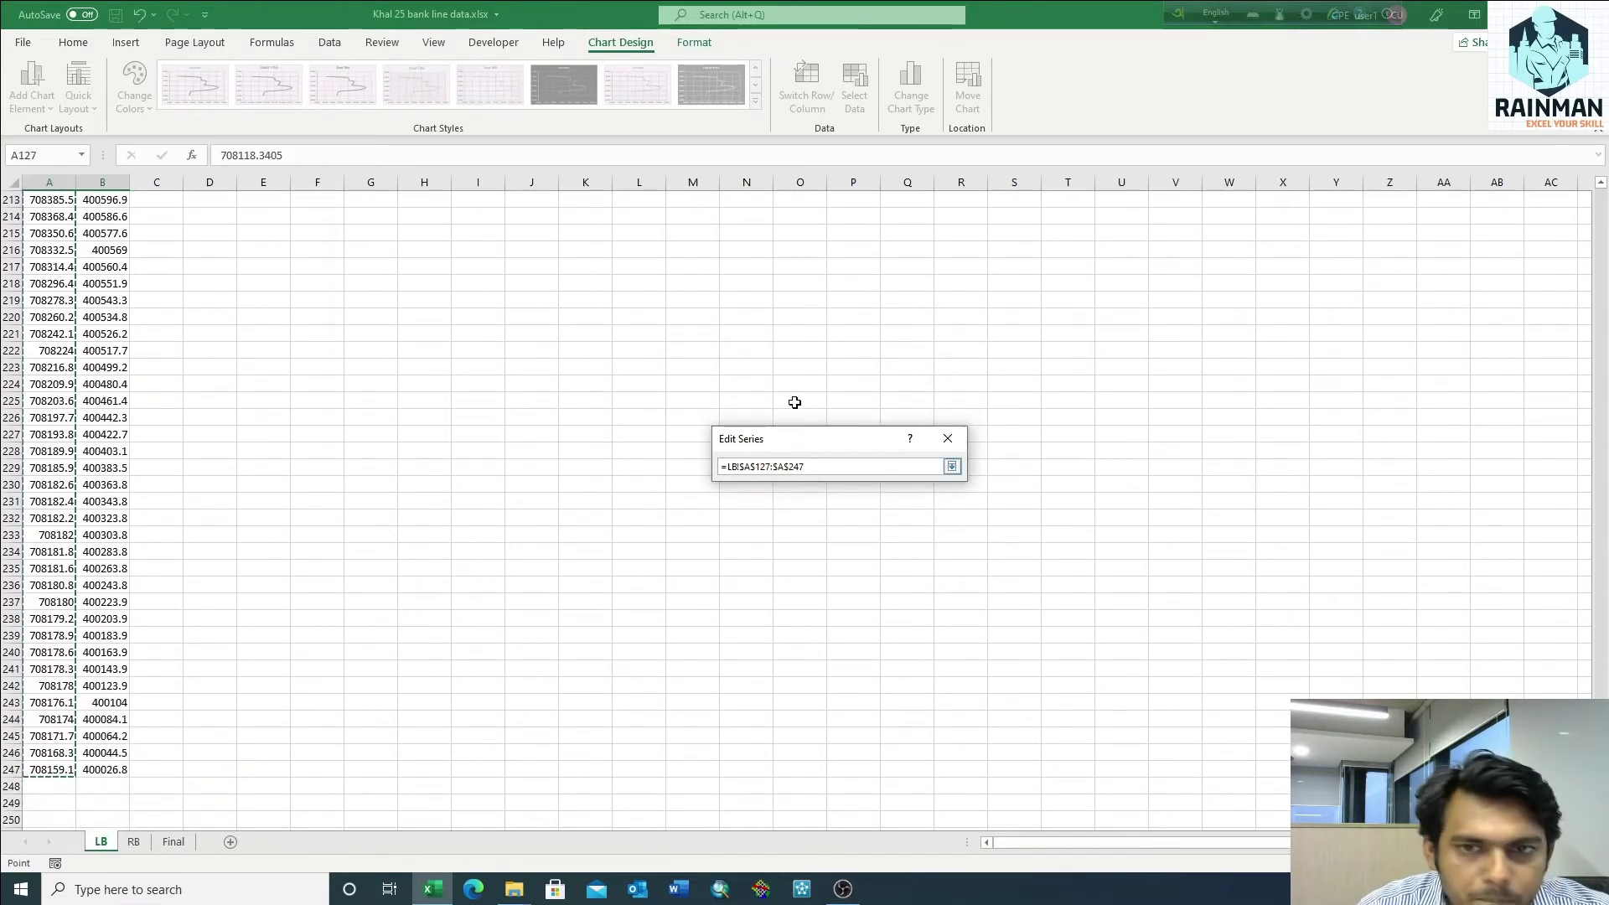
{"action": "left_click", "coordinate": [951, 466]}
{"action": "left_click", "coordinate": [869, 539]}
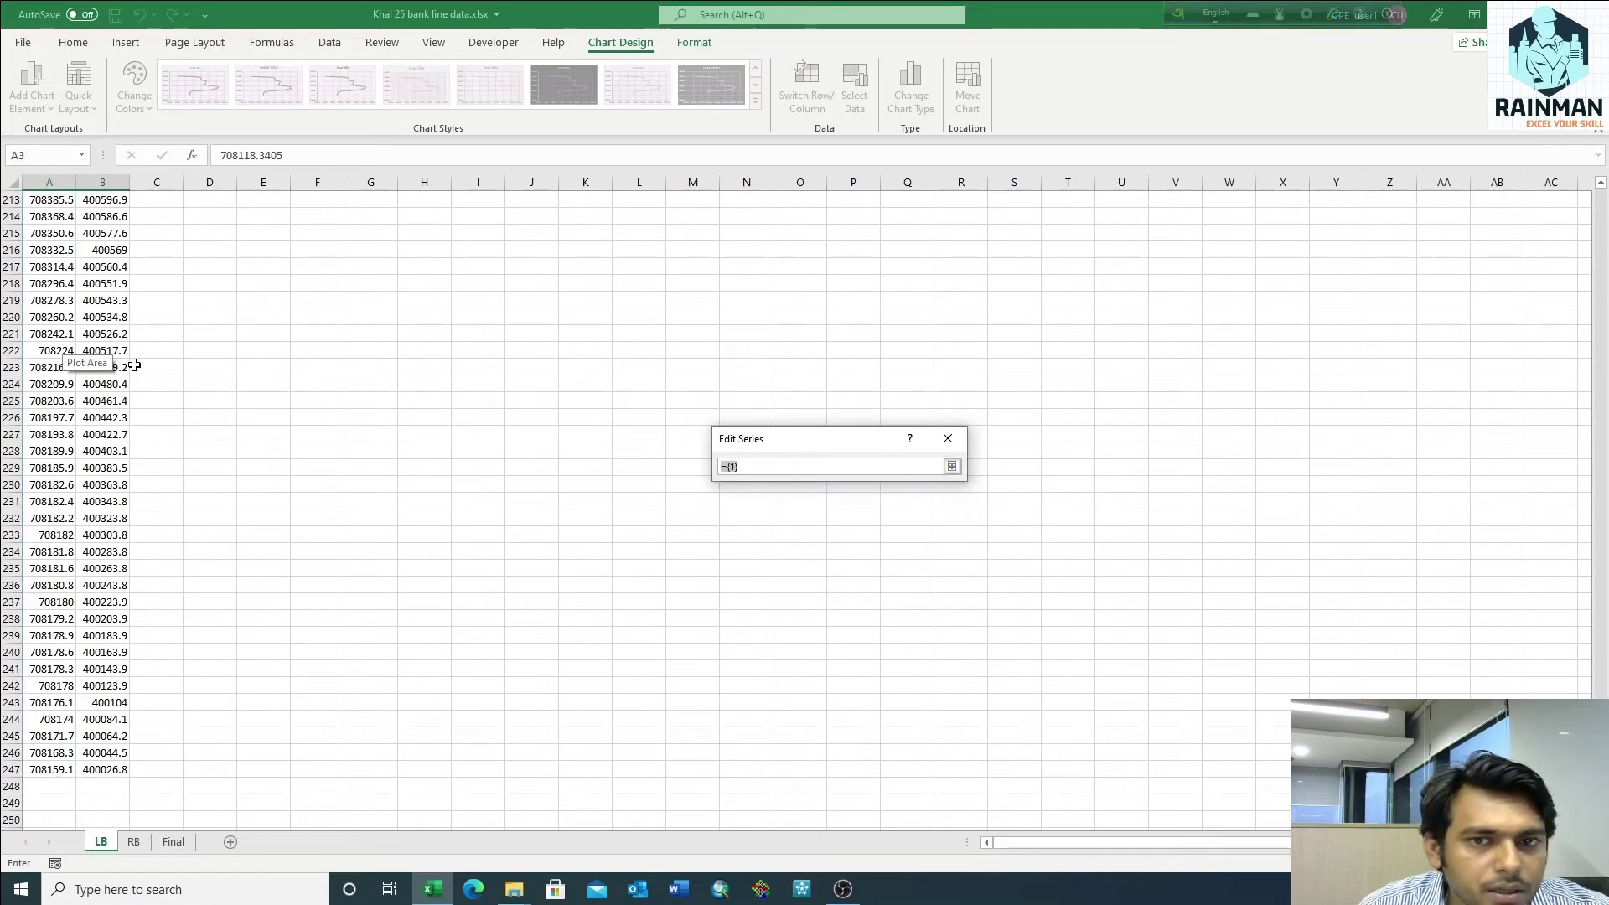
{"action": "scroll", "coordinate": [134, 364], "scroll_direction": "up", "scroll_amount": 10}
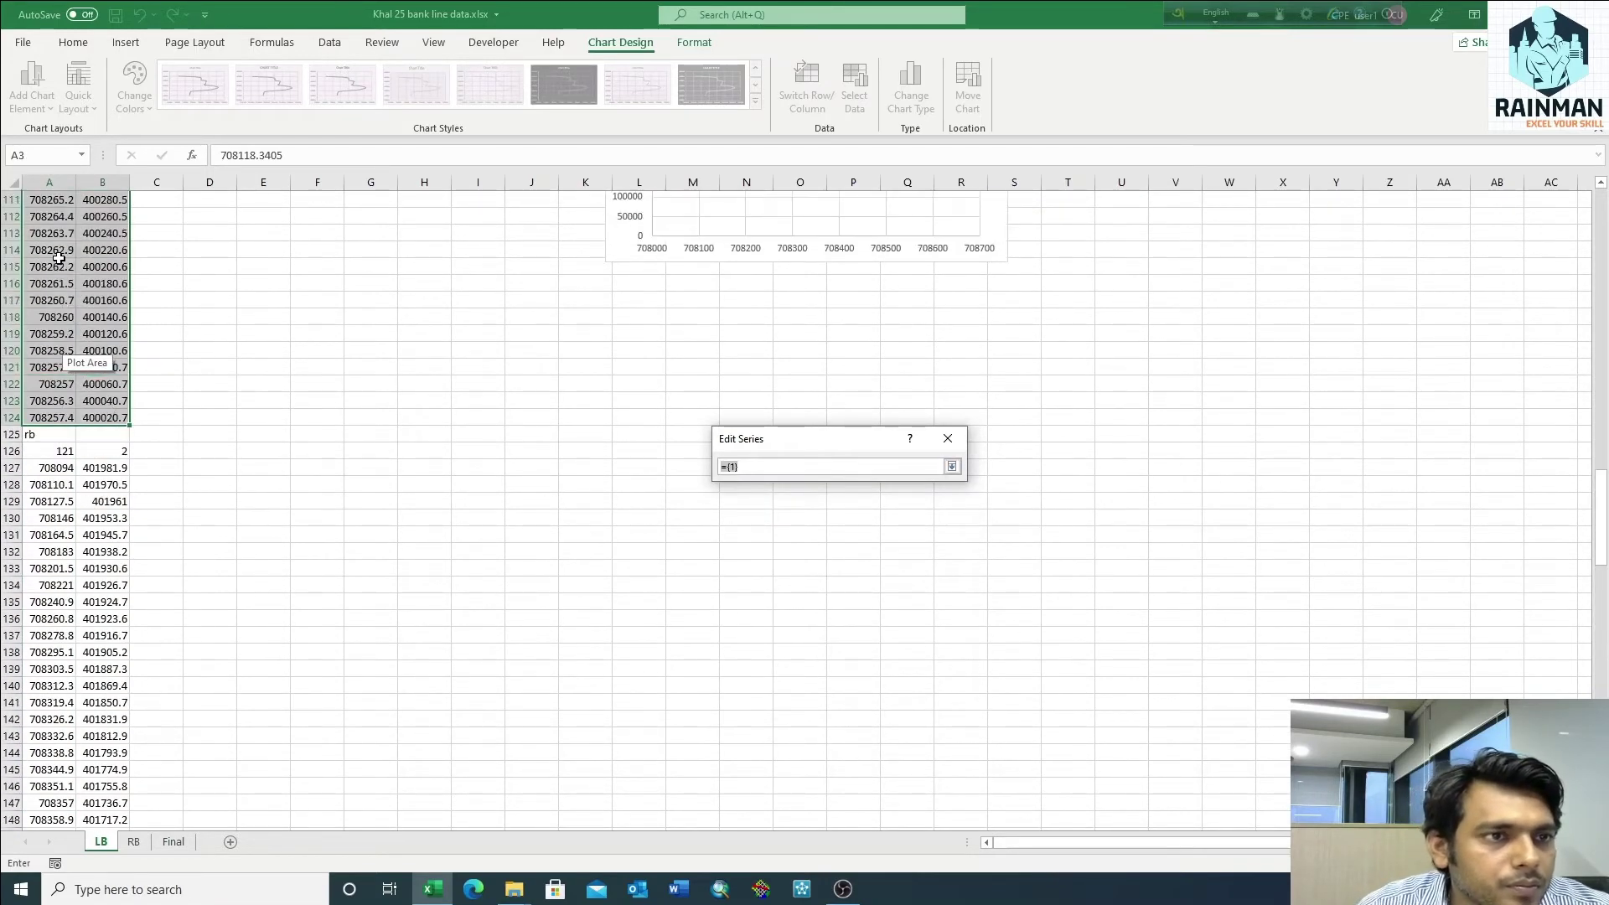
{"action": "mouse_move", "coordinate": [51, 468]}
{"action": "left_mouse_down"}
{"action": "mouse_move", "coordinate": [106, 818]}
{"action": "mouse_move", "coordinate": [125, 768]}
{"action": "left_mouse_up"}
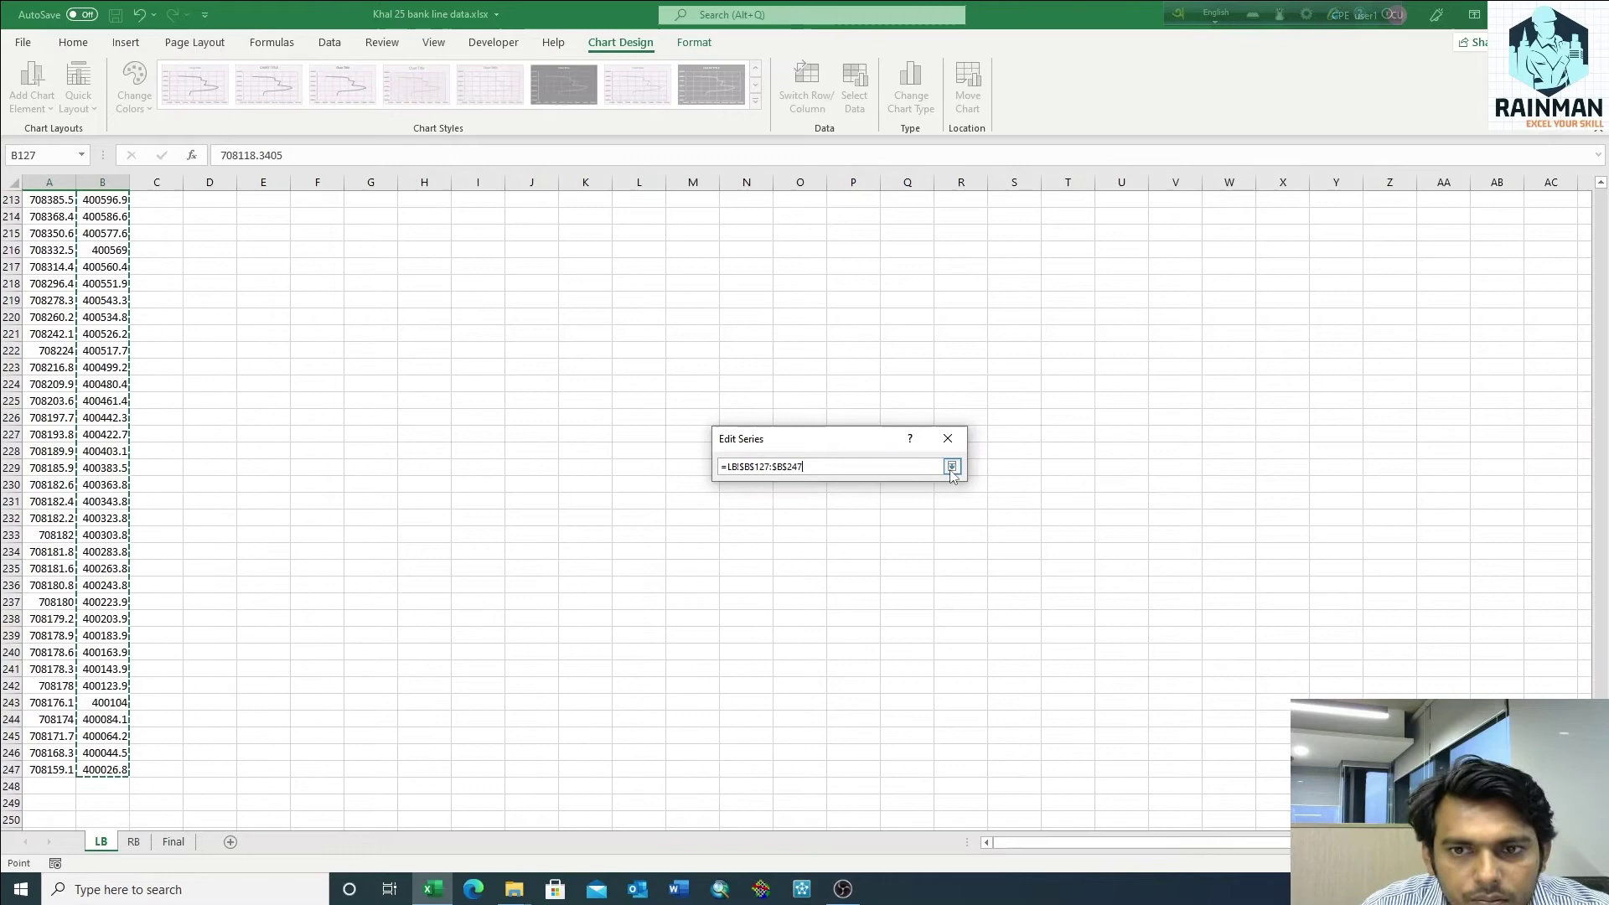
{"action": "left_click", "coordinate": [952, 466]}
{"action": "left_click", "coordinate": [874, 574]}
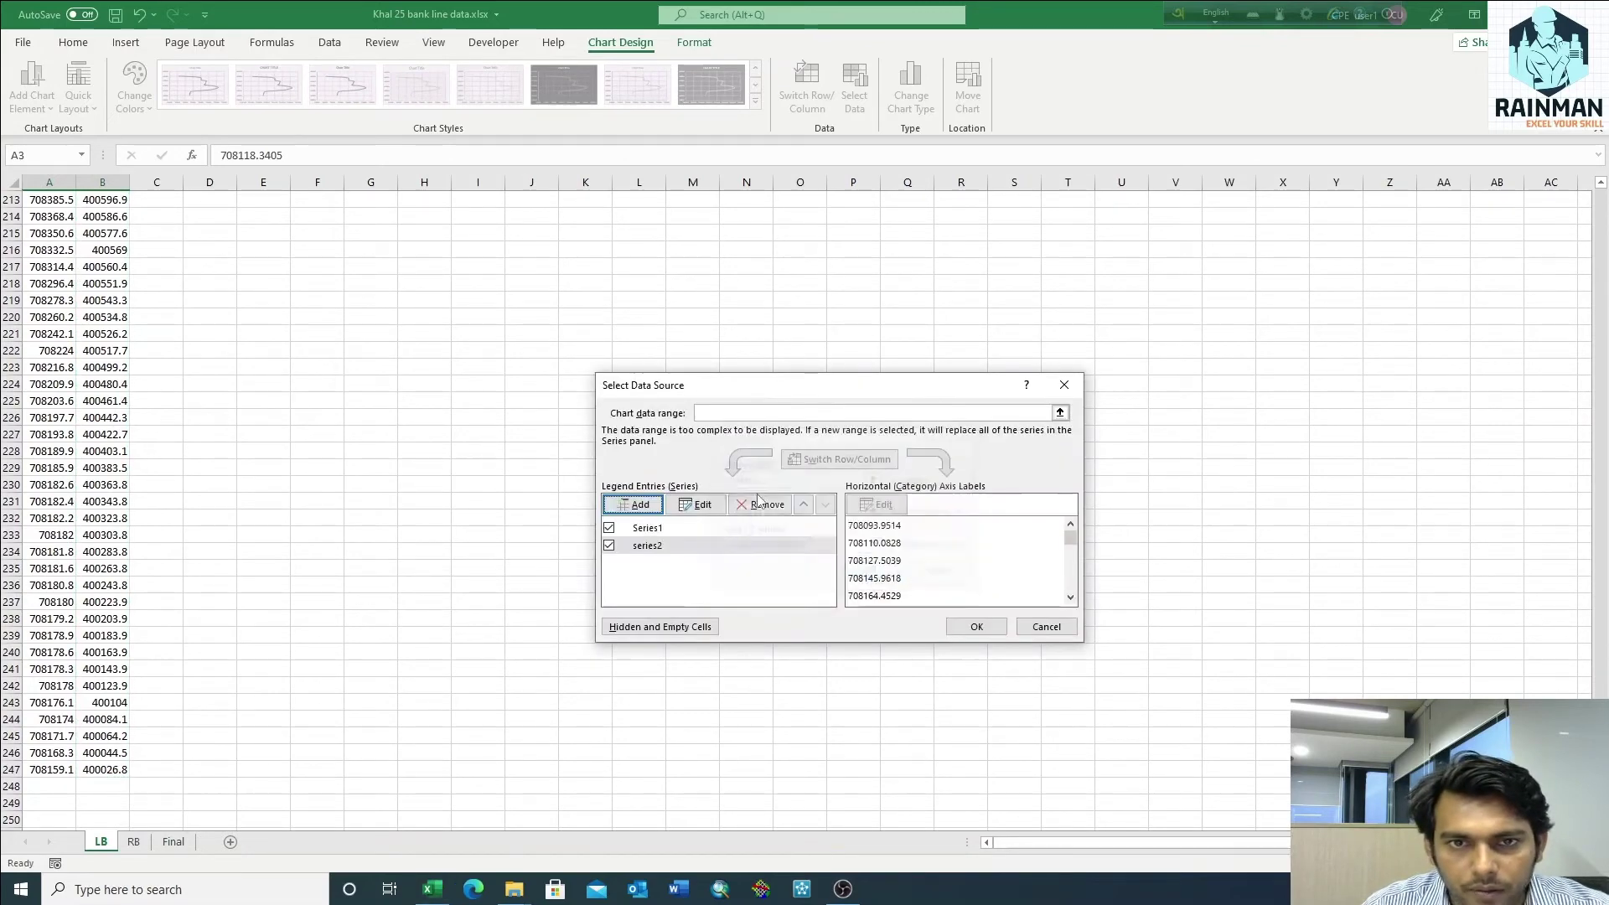
{"action": "left_click", "coordinate": [978, 633]}
{"action": "scroll", "coordinate": [801, 409], "scroll_direction": "up", "scroll_amount": 10}
{"action": "scroll", "coordinate": [1131, 405], "scroll_direction": "up", "scroll_amount": 10}
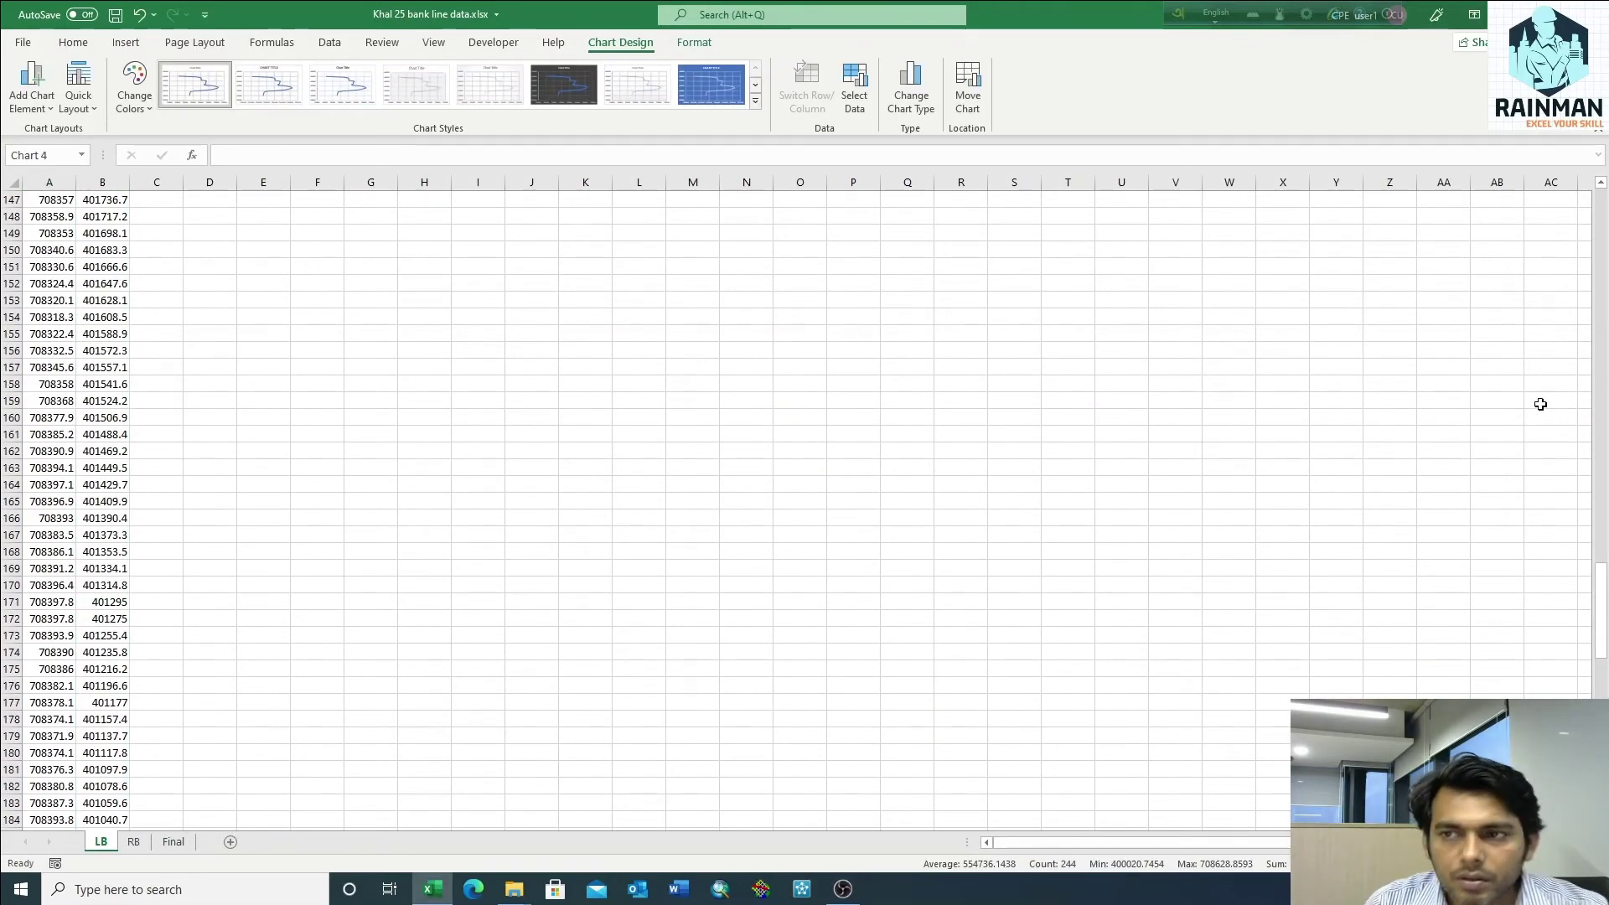
{"action": "left_click_drag", "start_coordinate": [1600, 610], "coordinate": [1600, 195]}
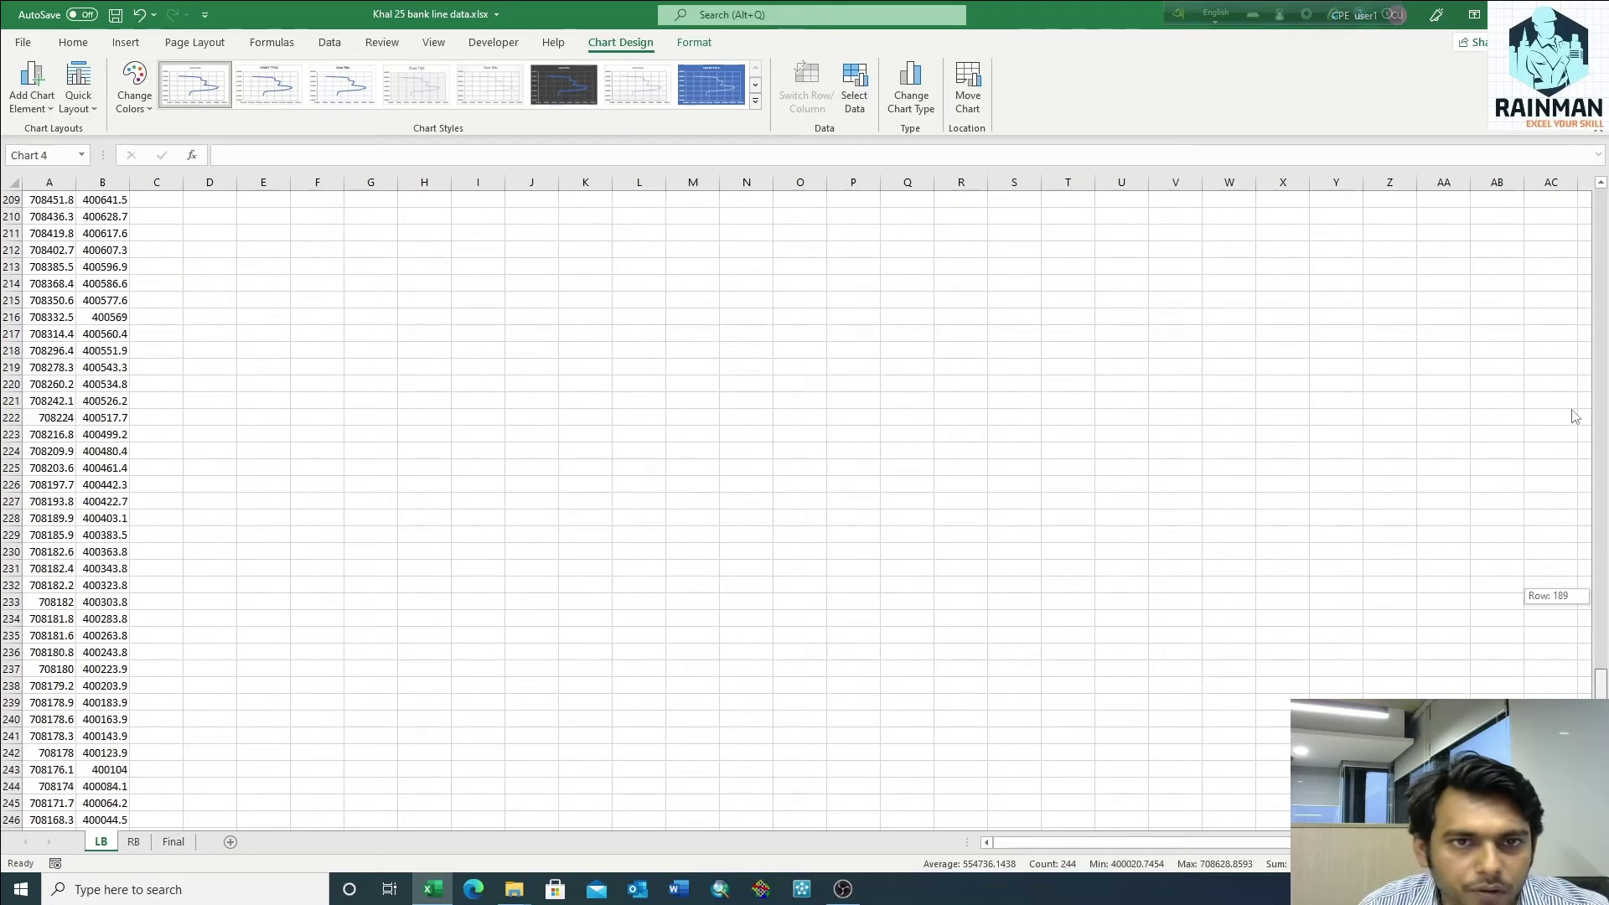
{"action": "scroll", "coordinate": [415, 471], "scroll_direction": "down", "scroll_amount": 10}
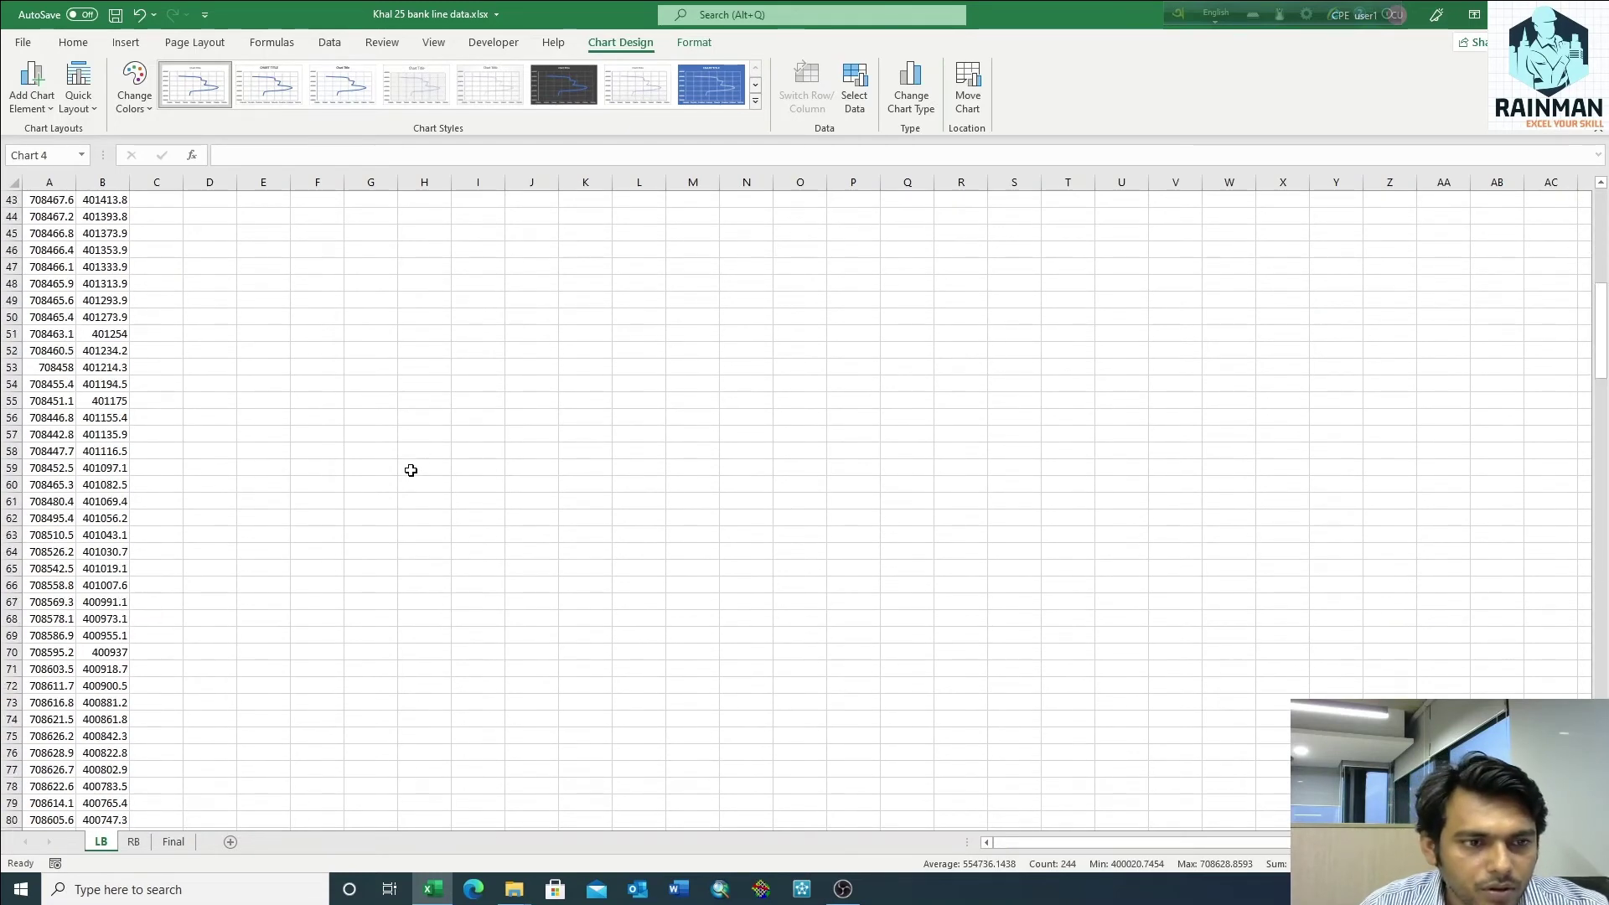
{"action": "scroll", "coordinate": [414, 472], "scroll_direction": "down", "scroll_amount": 10}
{"action": "scroll", "coordinate": [415, 472], "scroll_direction": "down", "scroll_amount": 8}
{"action": "scroll", "coordinate": [865, 475], "scroll_direction": "up", "scroll_amount": 5}
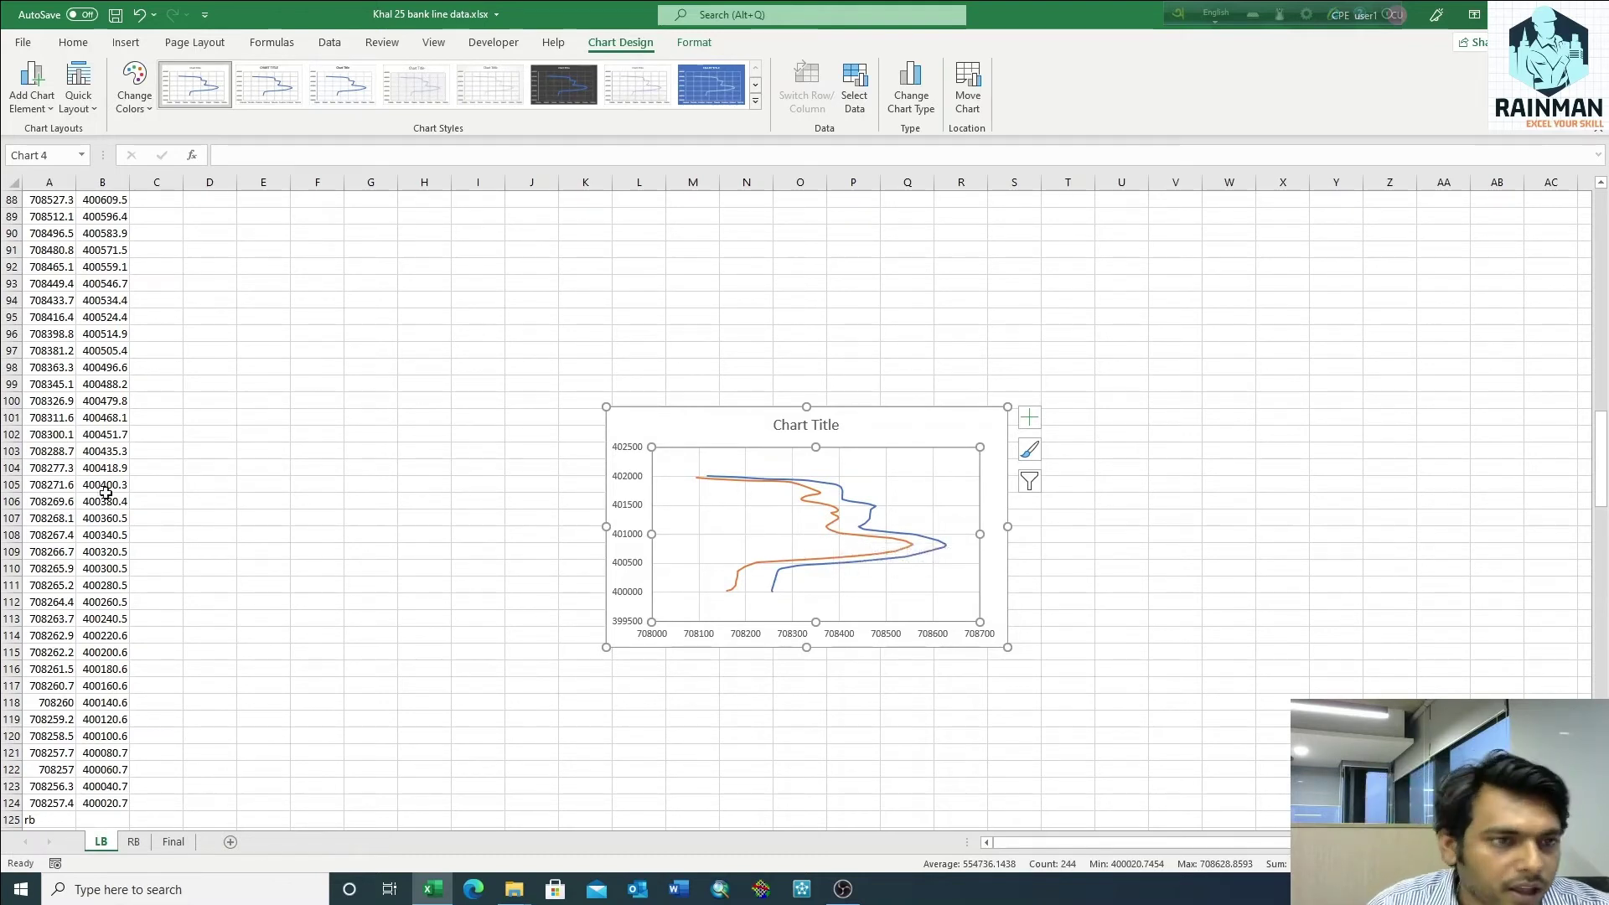
{"action": "scroll", "coordinate": [105, 491], "scroll_direction": "up", "scroll_amount": 1}
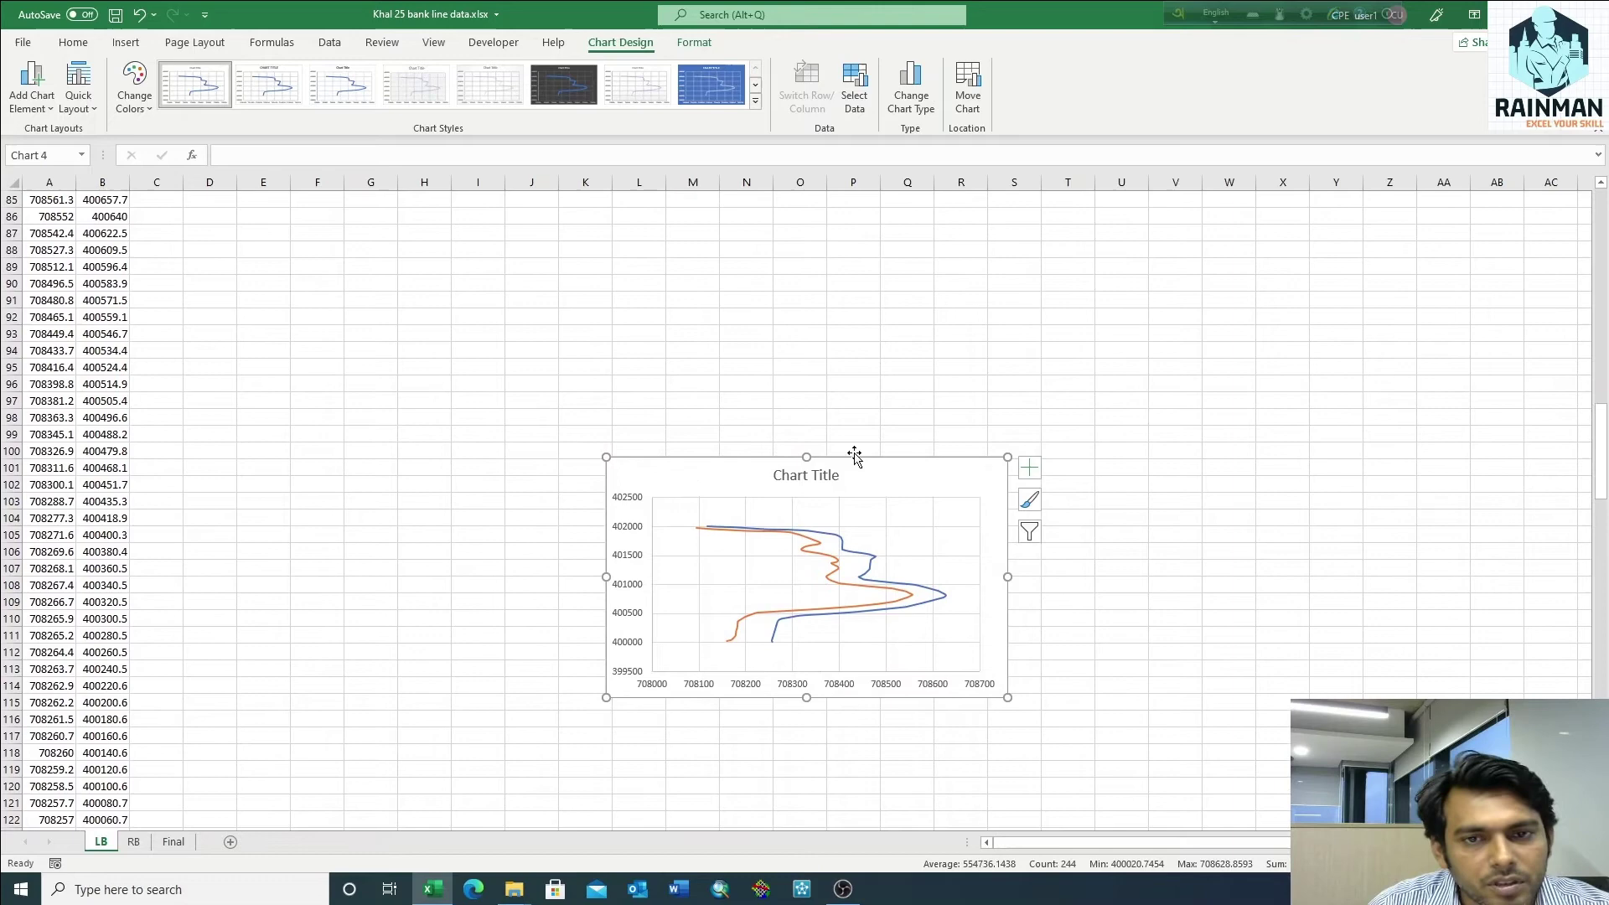
{"action": "key", "text": "Delete"}
{"action": "scroll", "coordinate": [860, 447], "scroll_direction": "up", "scroll_amount": 7}
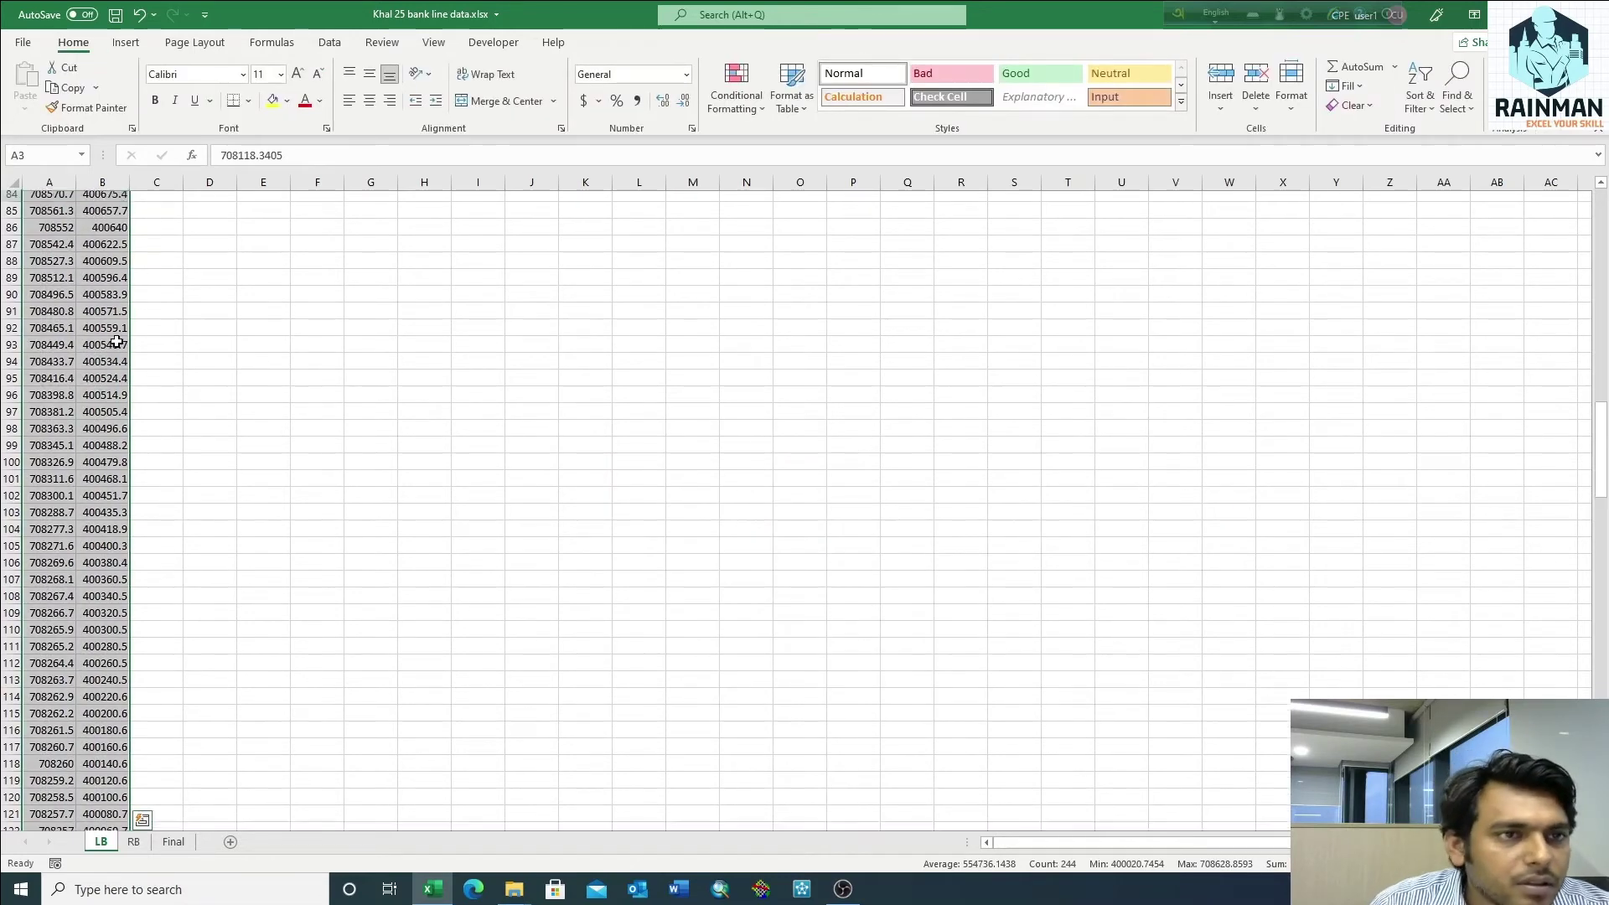
{"action": "left_click_drag", "start_coordinate": [1601, 404], "coordinate": [1601, 189]}
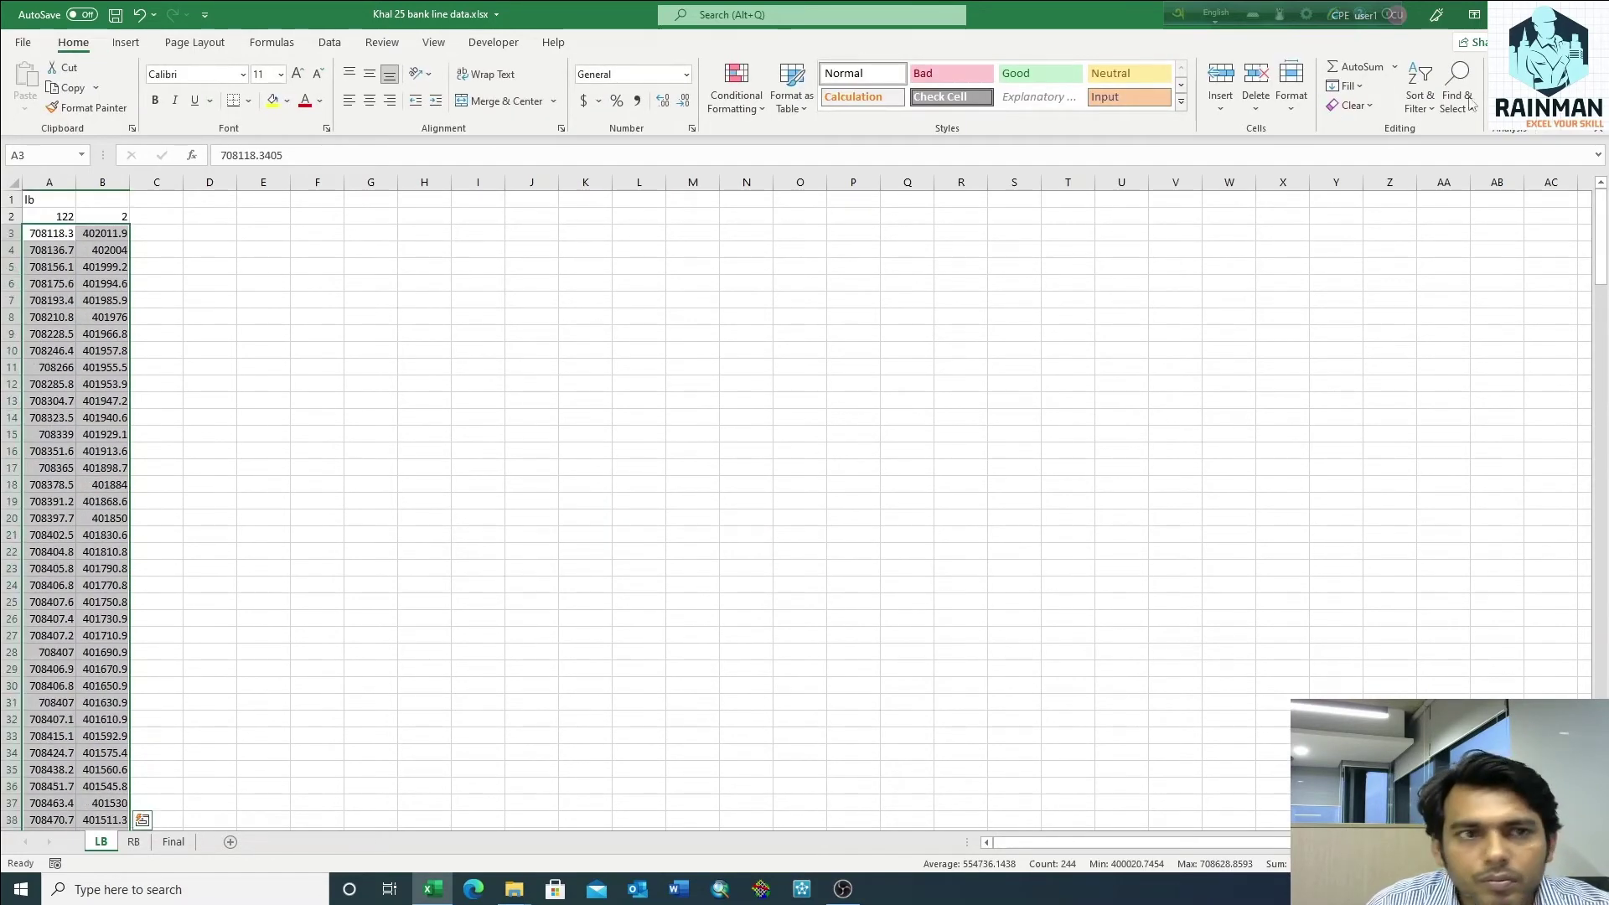
{"action": "left_click", "coordinate": [316, 282]}
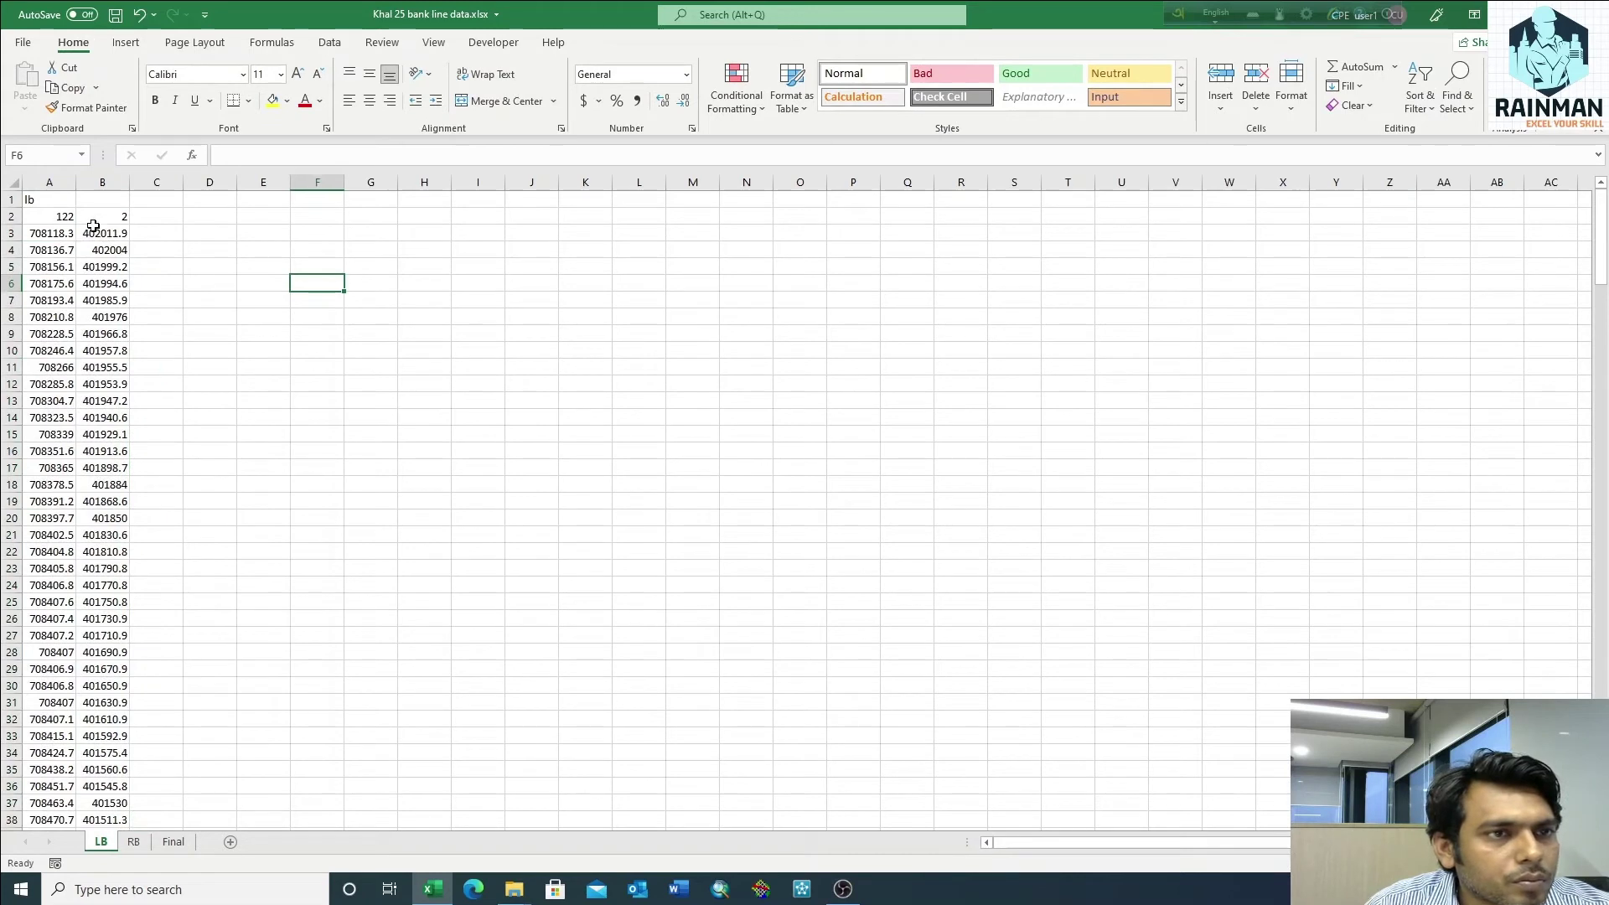
Save the LB sheet as Text (Tab delimited) in the Making ldb file folder
{"action": "left_click", "coordinate": [22, 42]}
{"action": "left_click", "coordinate": [54, 268]}
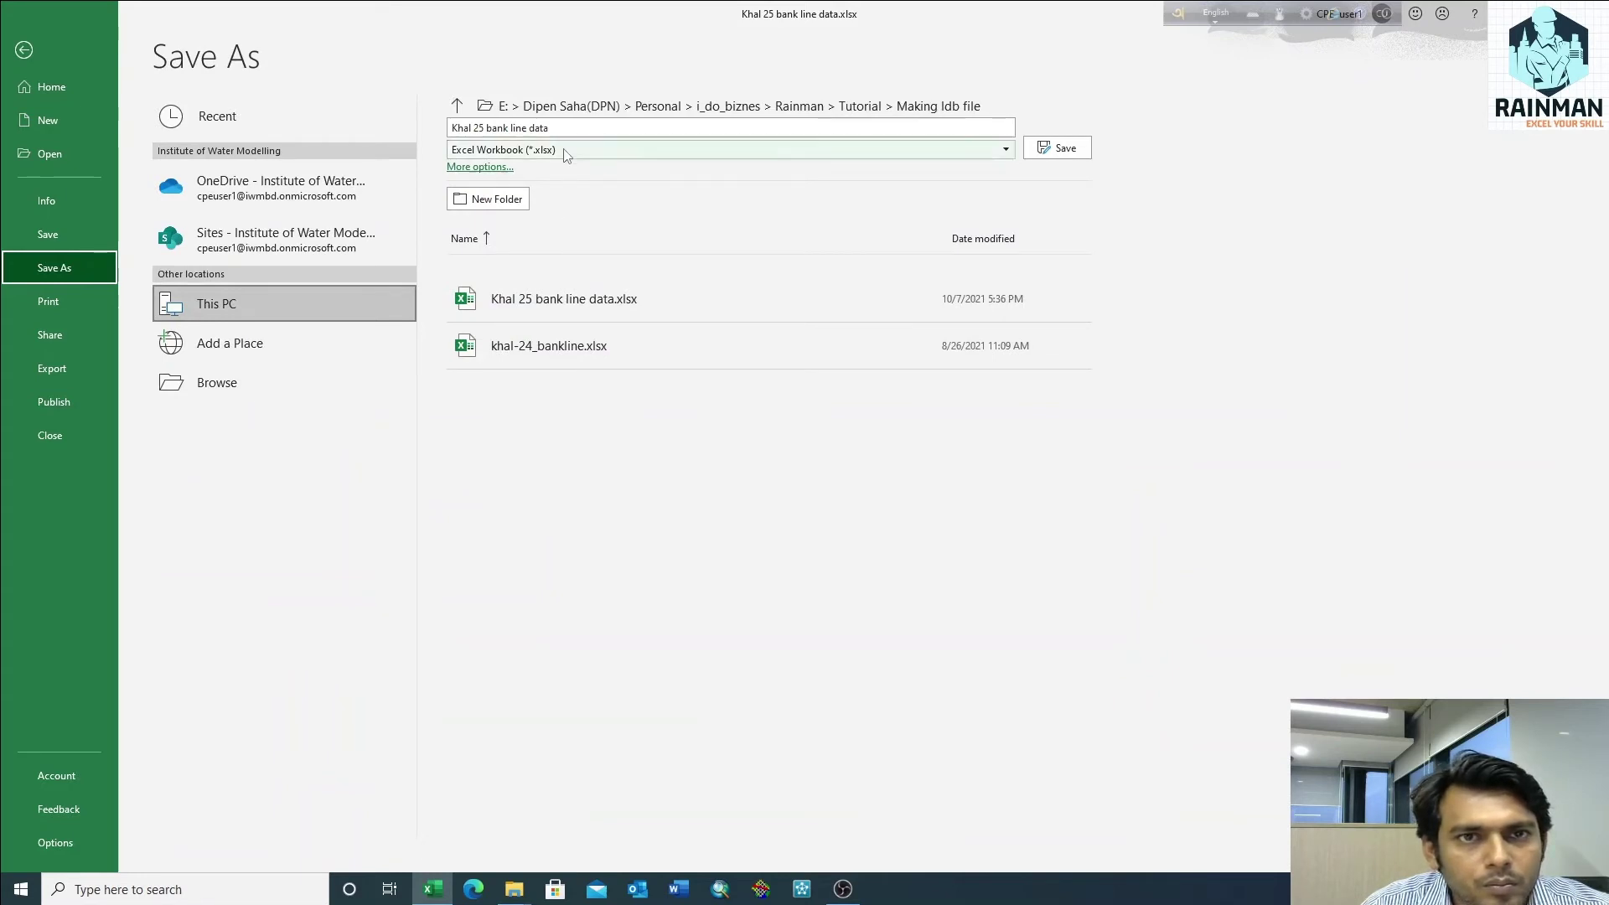
{"action": "left_click", "coordinate": [601, 149]}
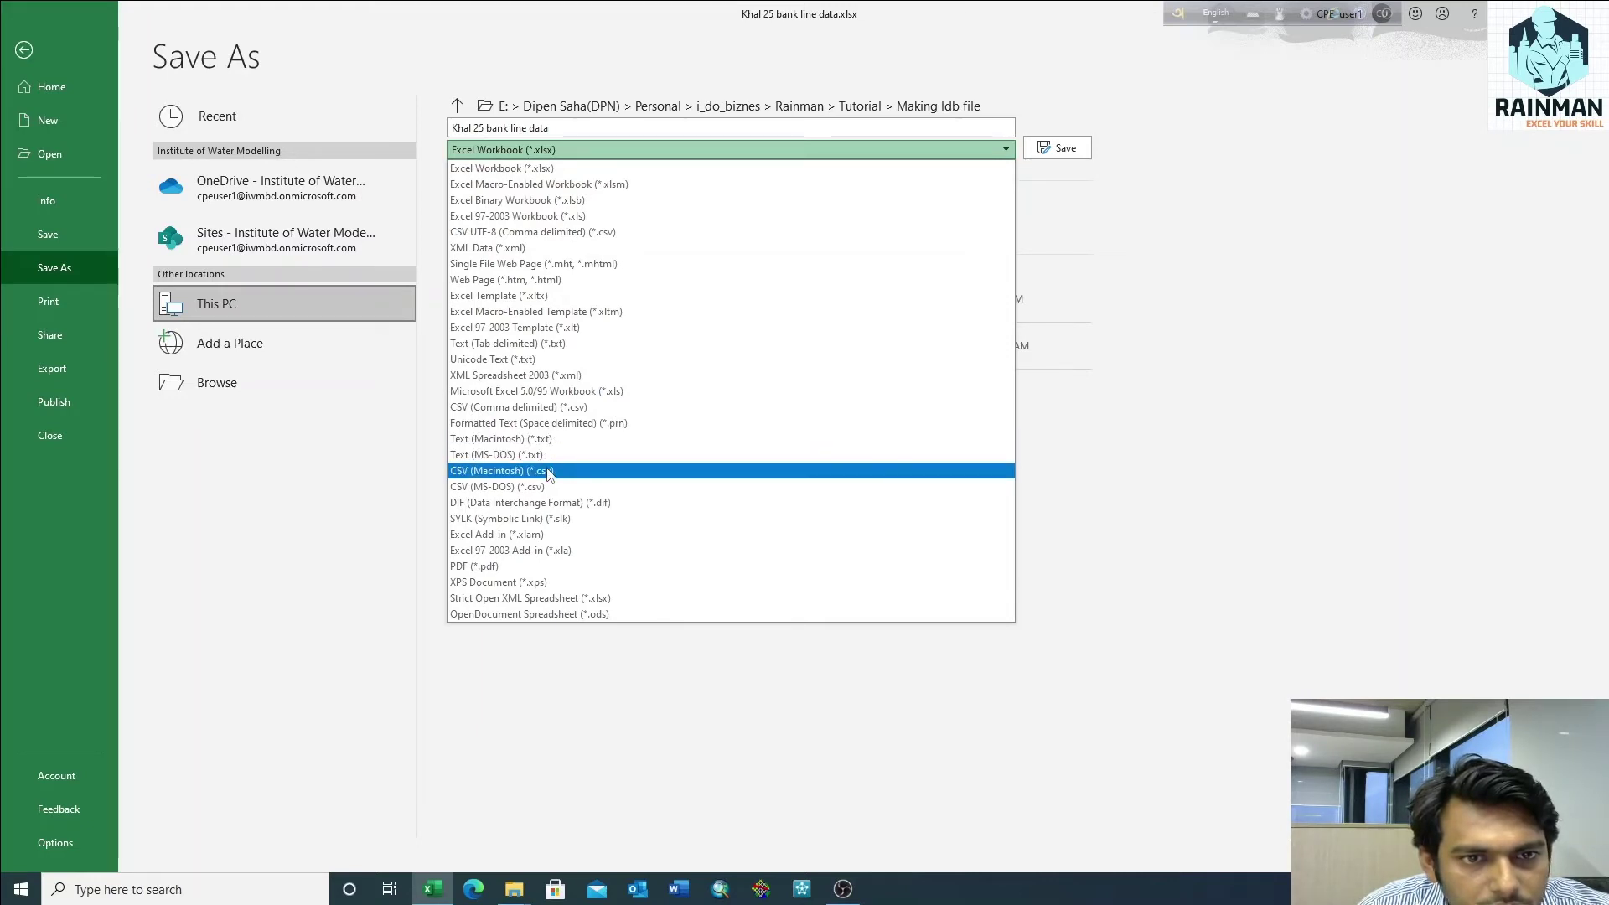
{"action": "left_click", "coordinate": [528, 343]}
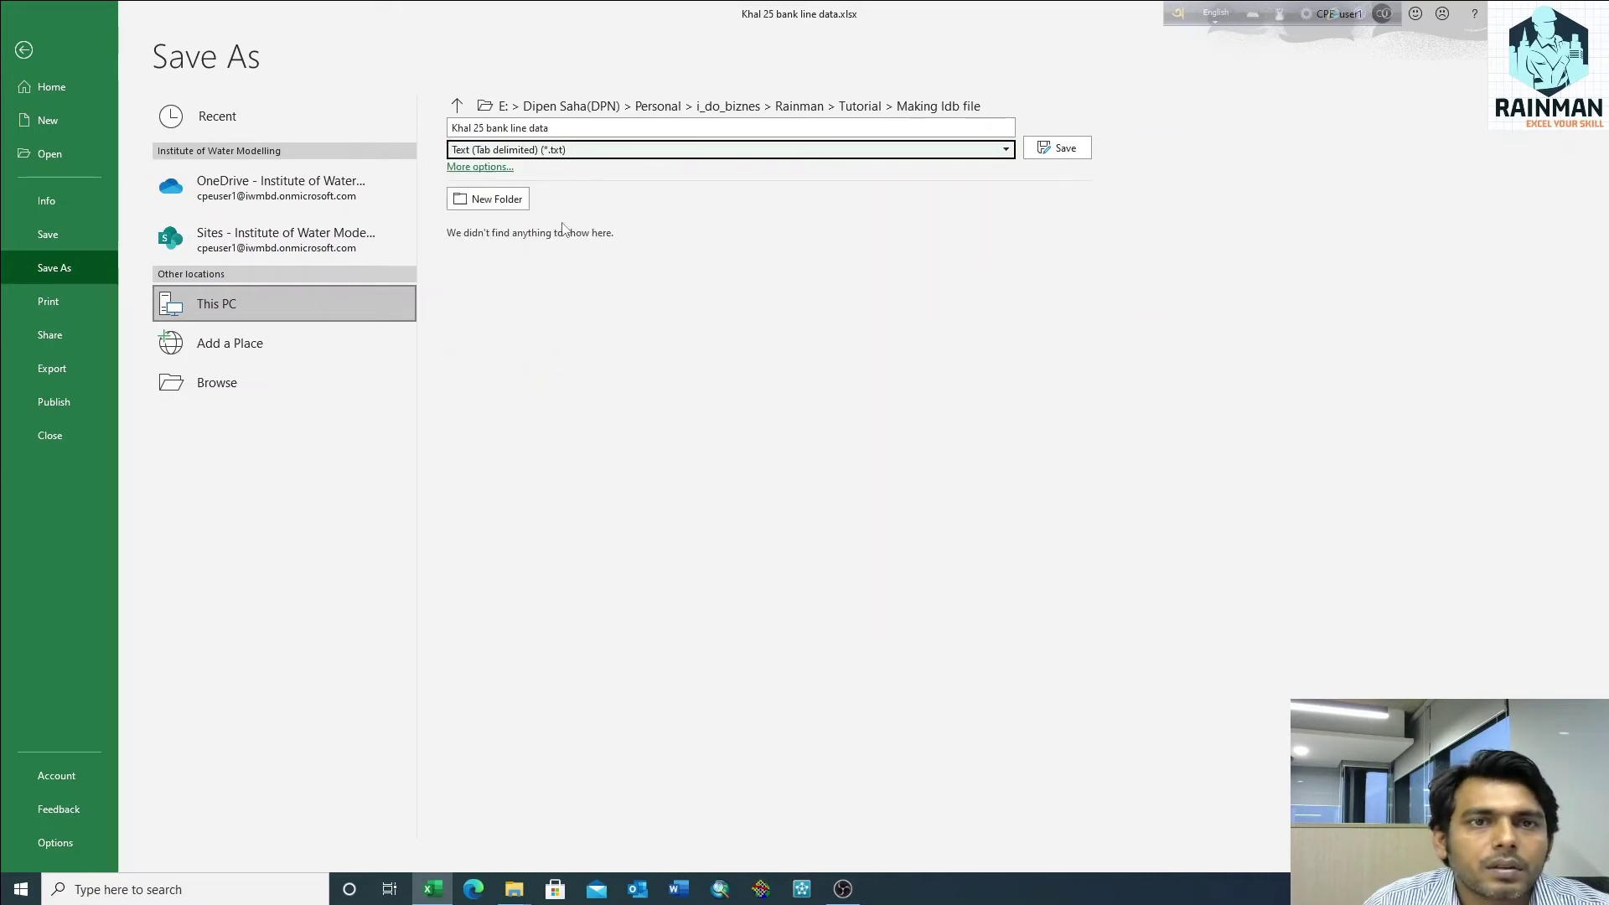
{"action": "left_click", "coordinate": [1058, 147]}
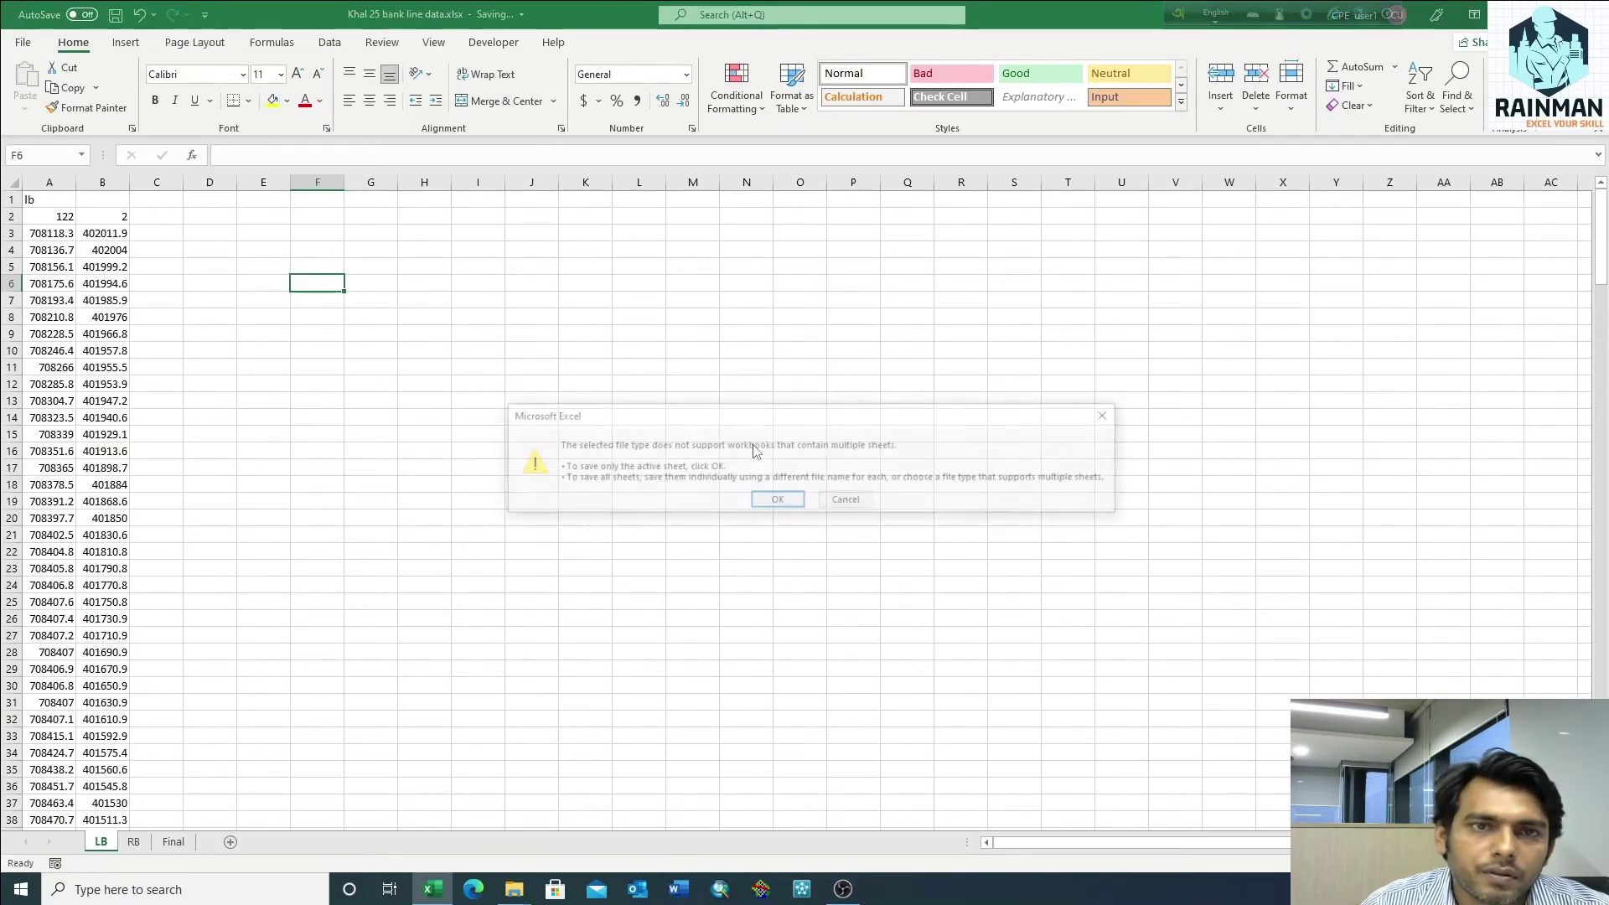
{"action": "left_click", "coordinate": [776, 501]}
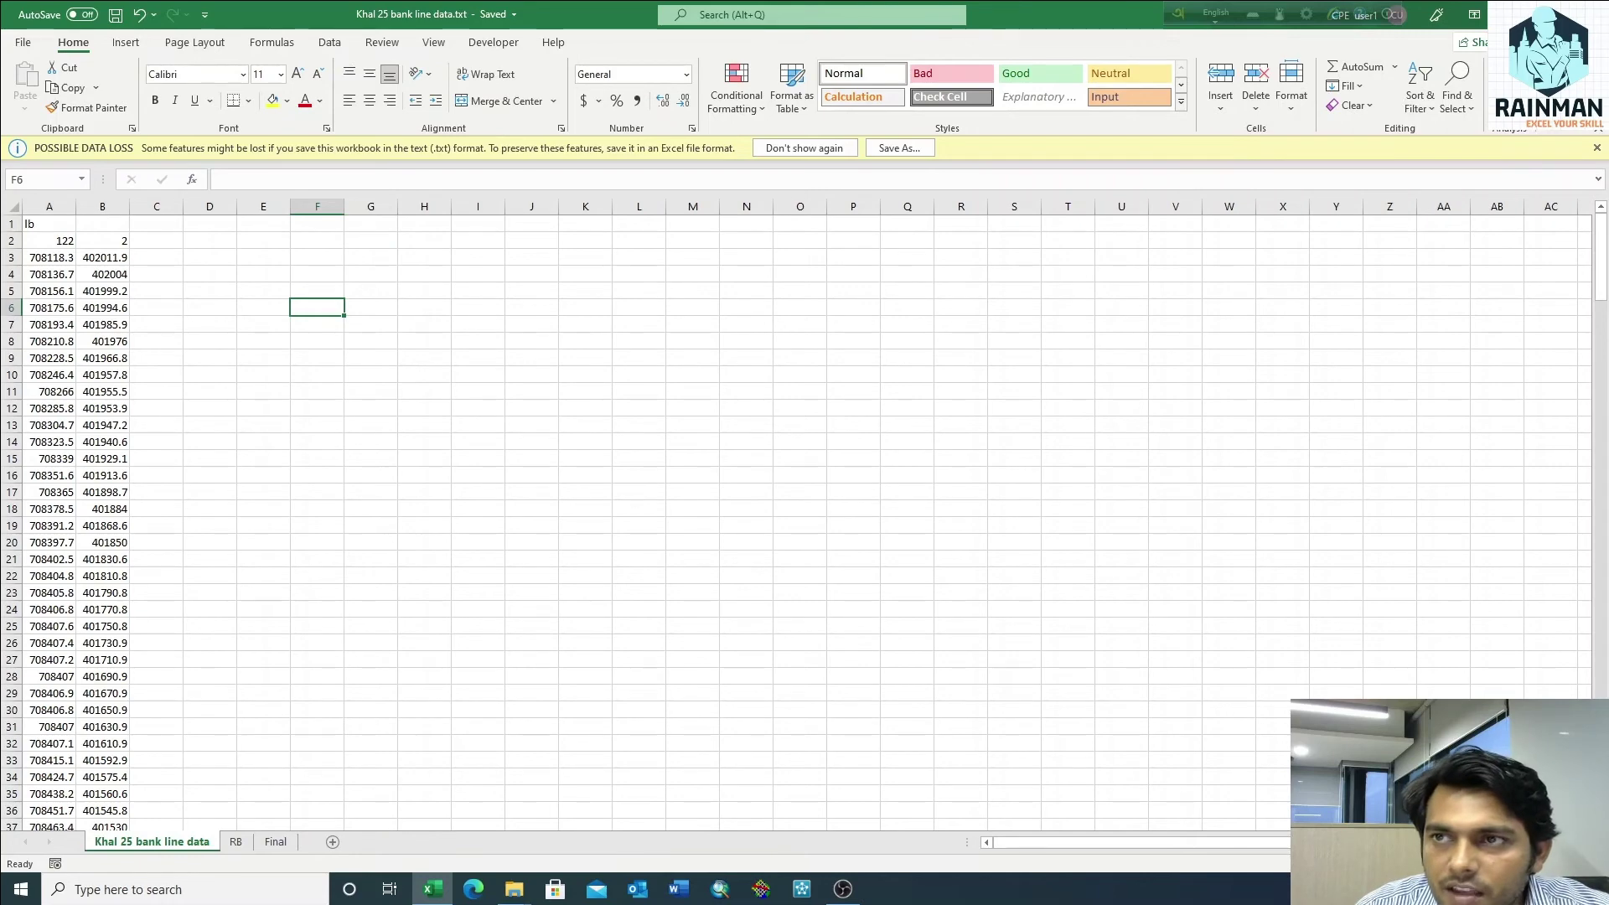
Close the workbook without overwriting the saved text file
{"action": "key", "text": "ctrl+w"}
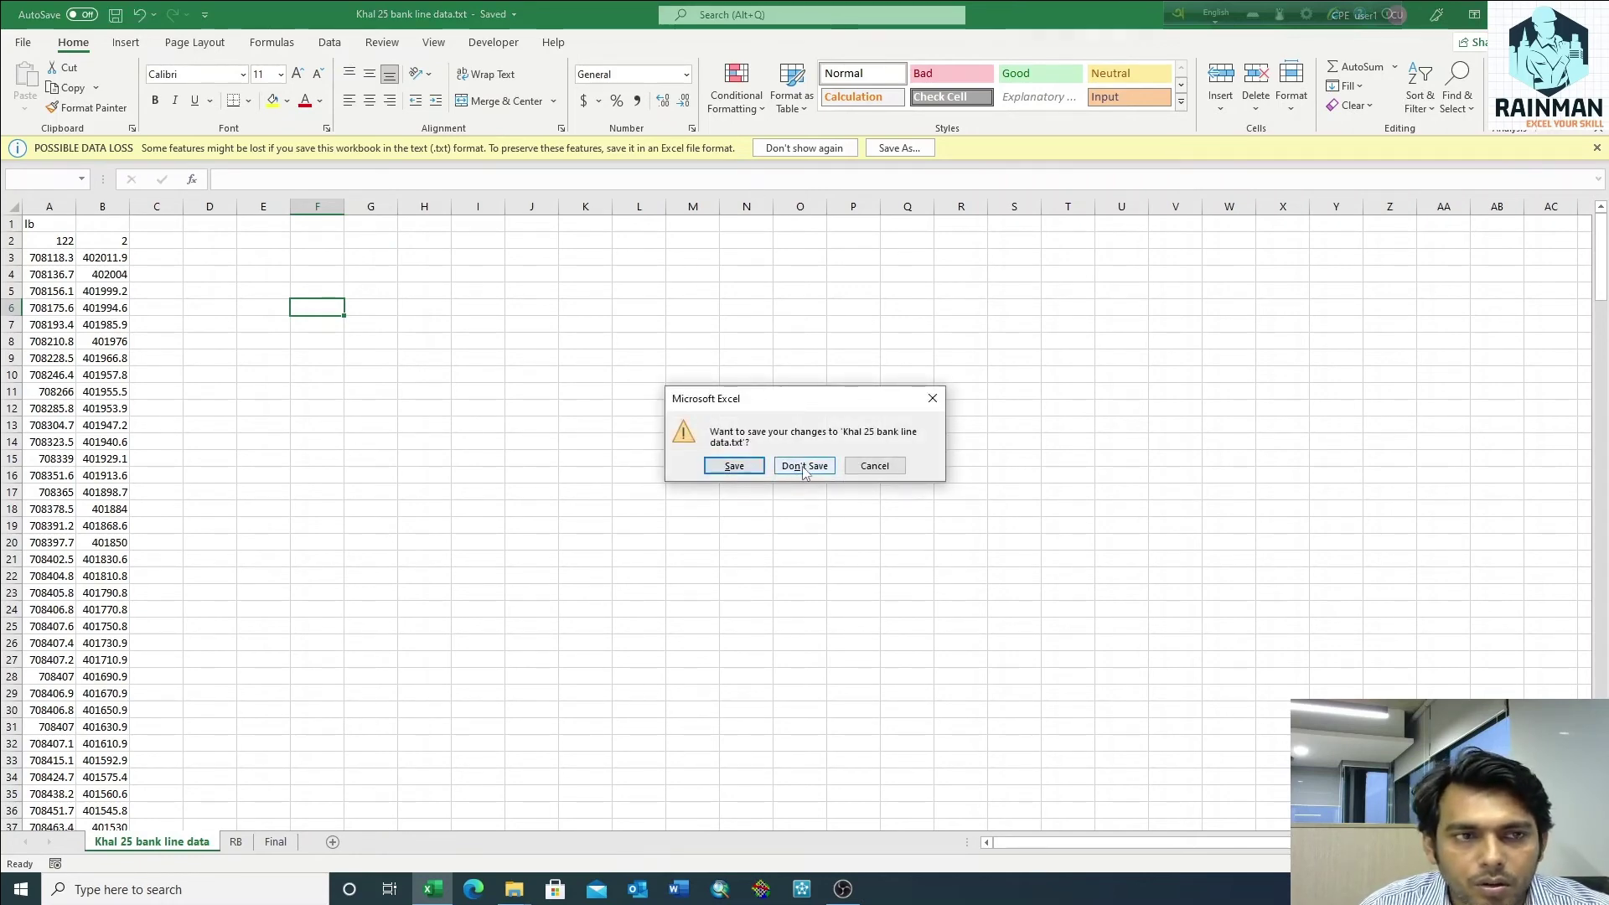
{"action": "left_click", "coordinate": [733, 466]}
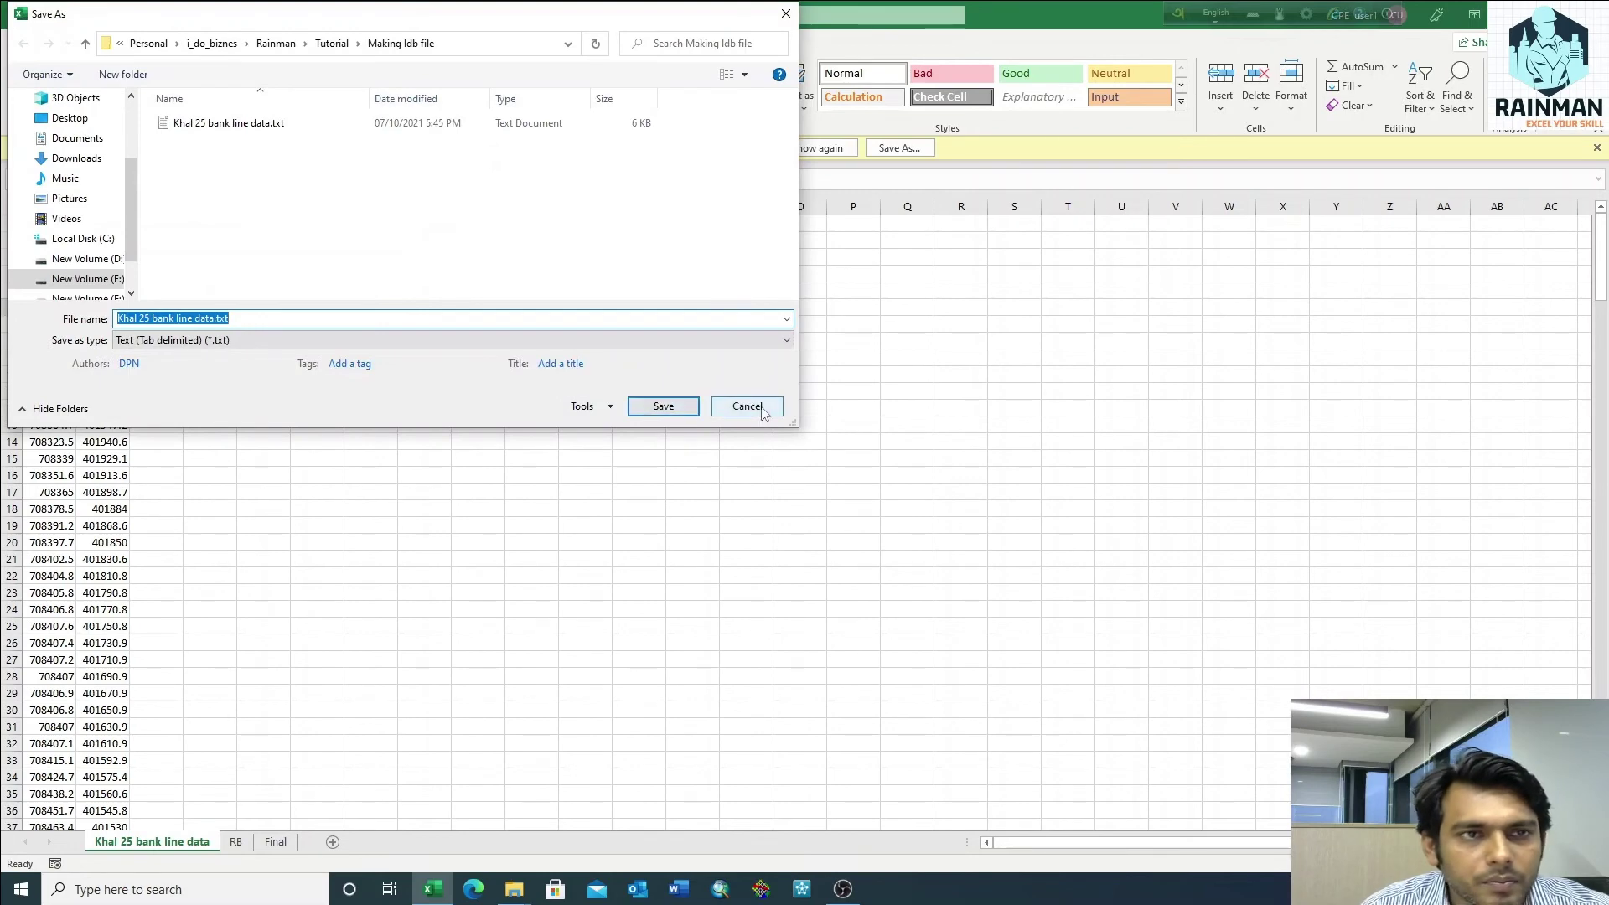
{"action": "left_click", "coordinate": [746, 406]}
{"action": "left_click", "coordinate": [732, 455]}
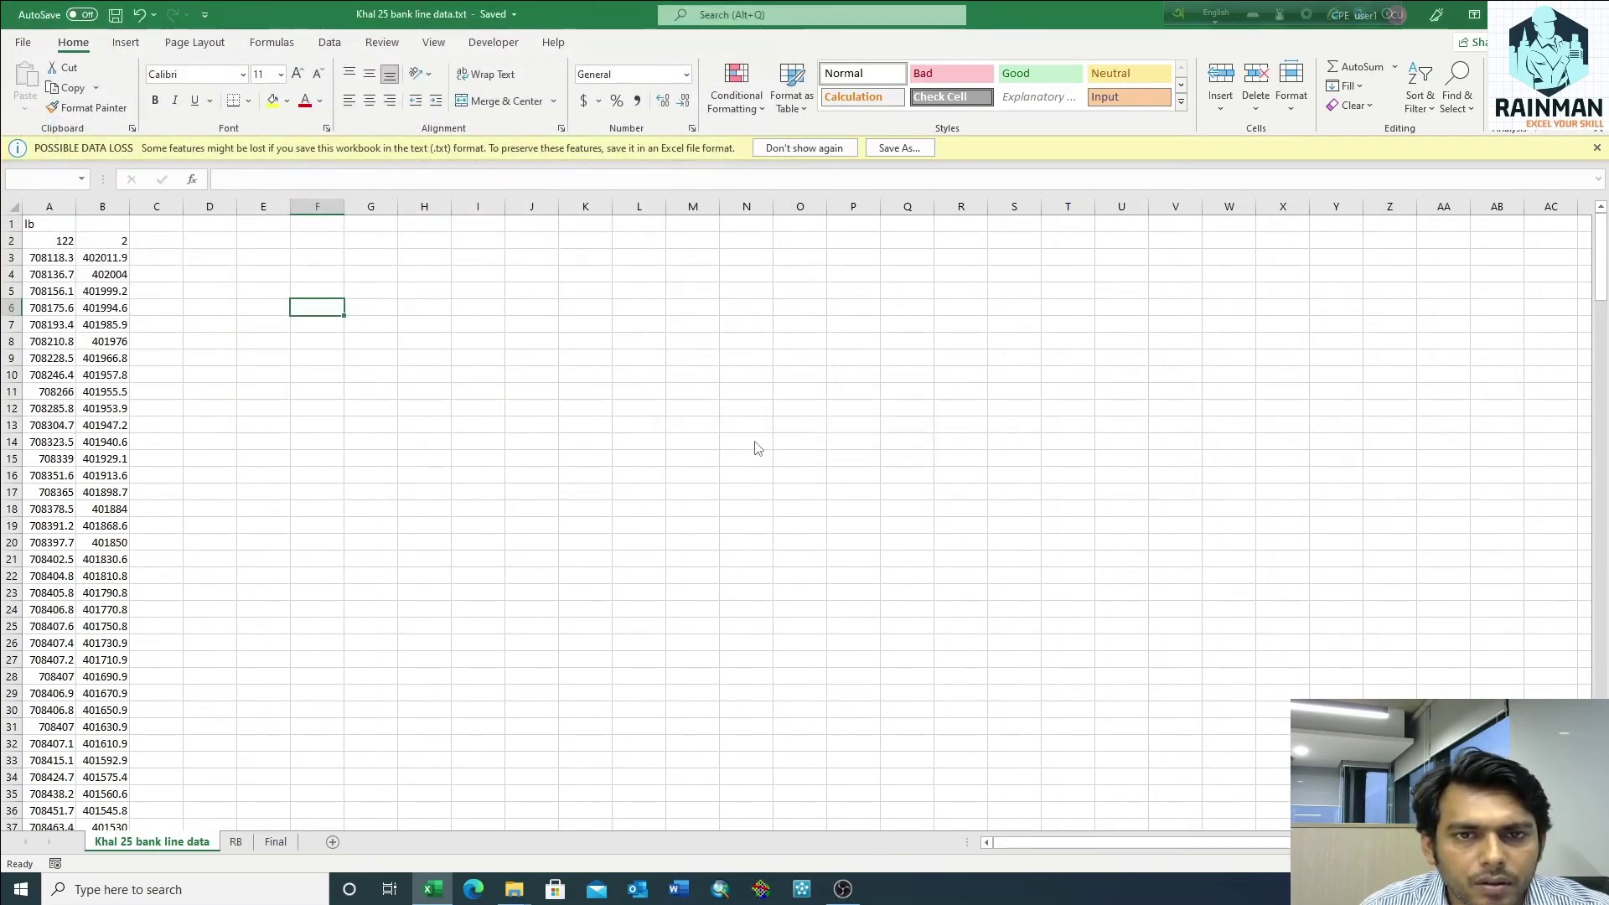
{"action": "key", "text": "F12"}
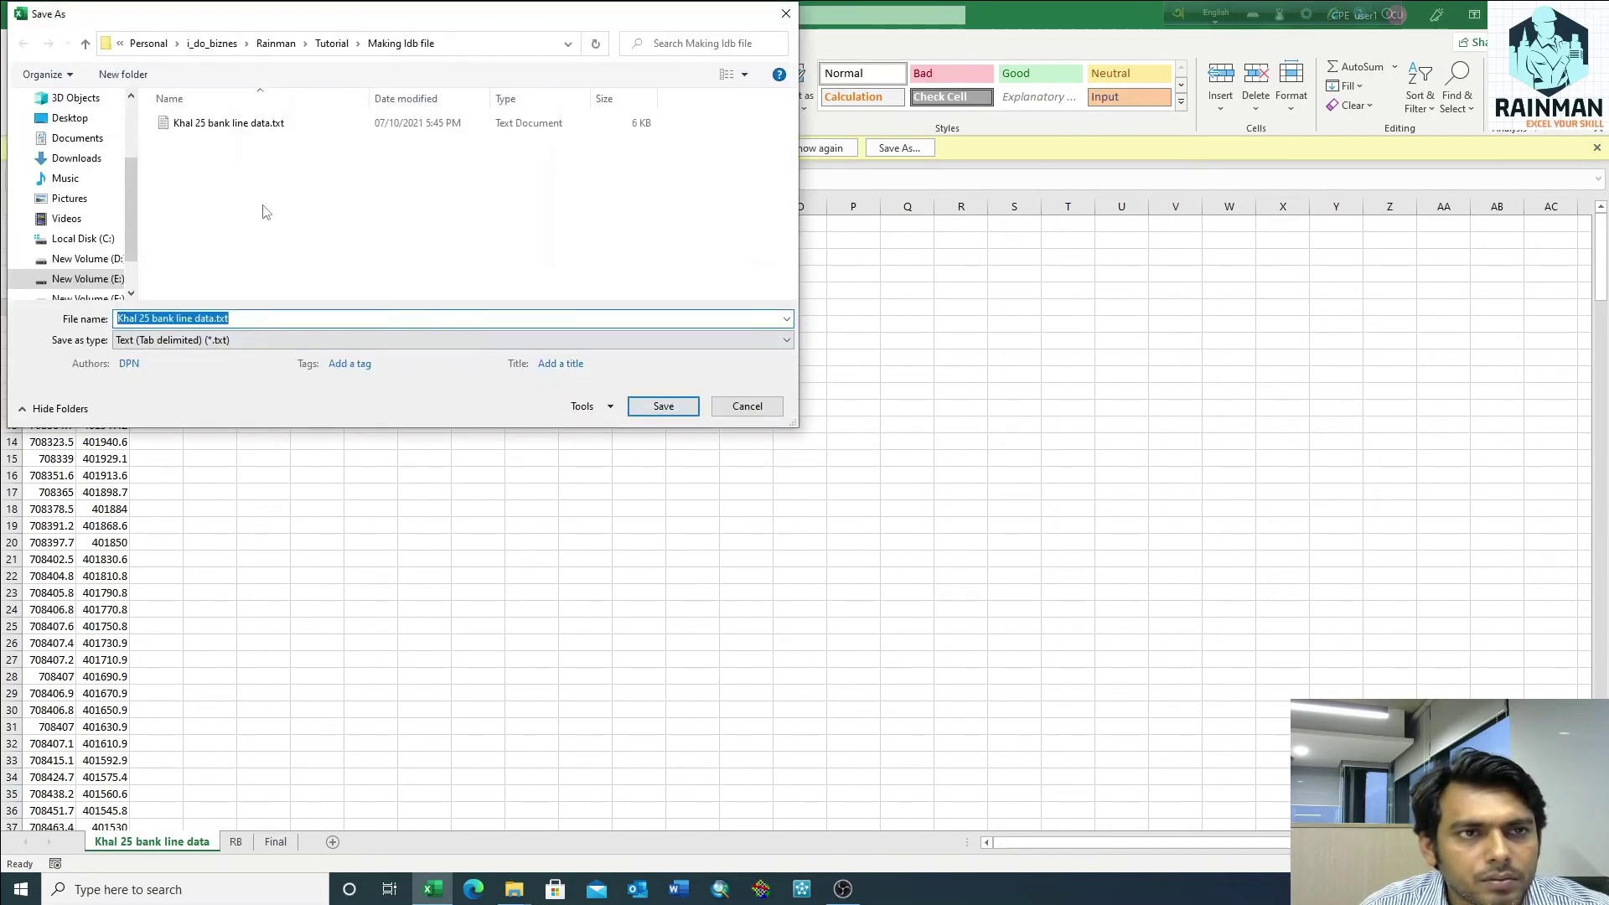
{"action": "left_click", "coordinate": [663, 406]}
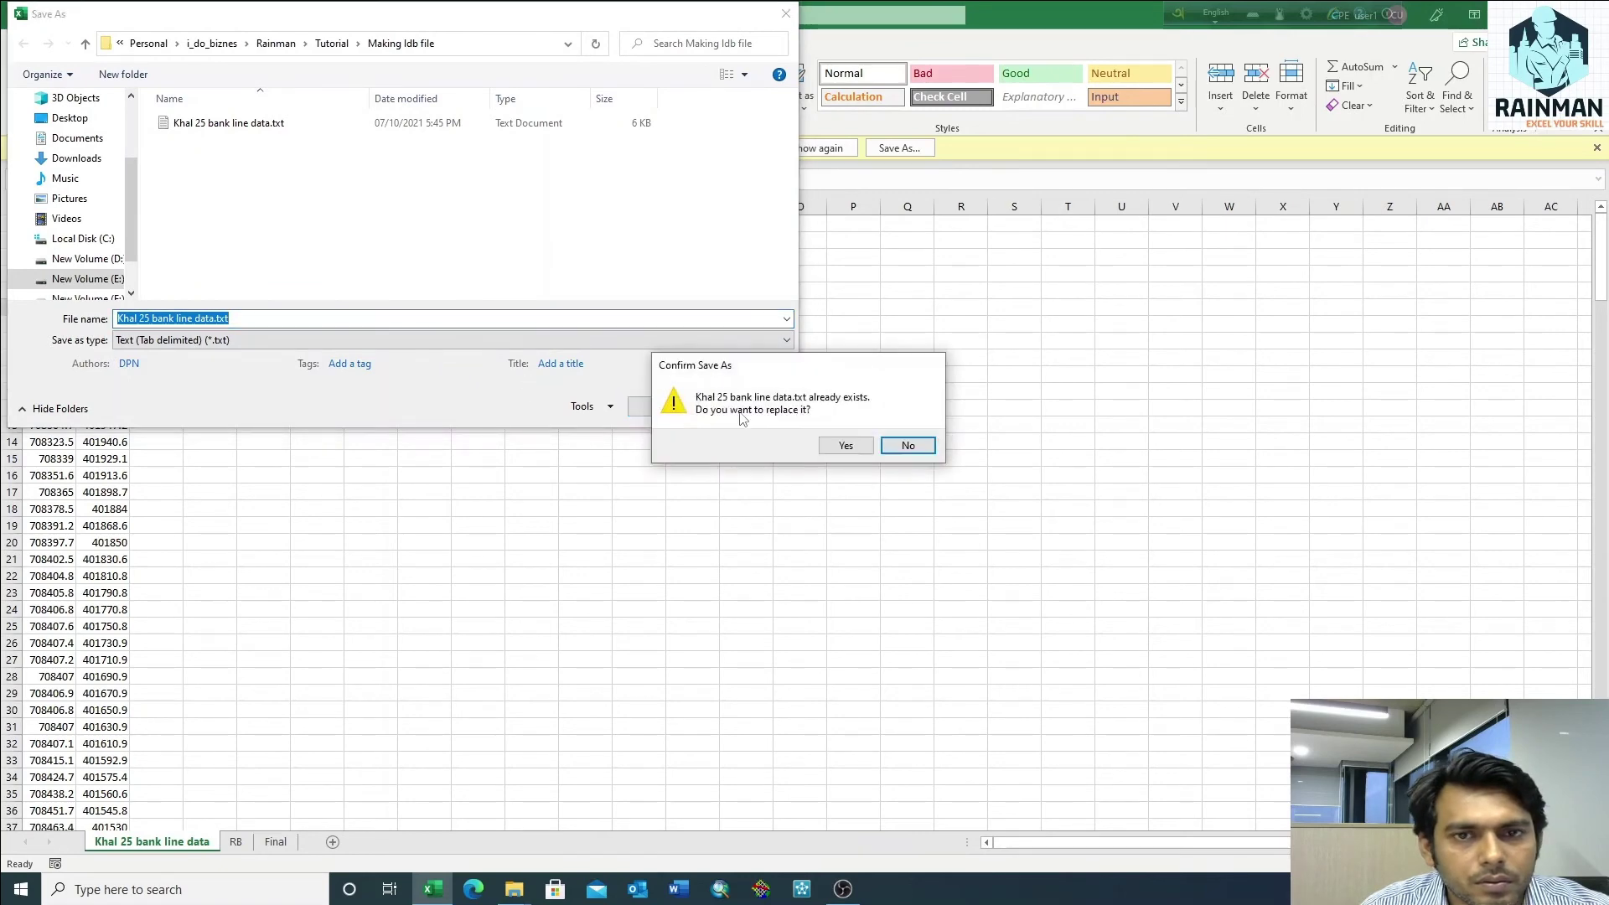
{"action": "left_click", "coordinate": [909, 447]}
{"action": "left_click", "coordinate": [786, 15]}
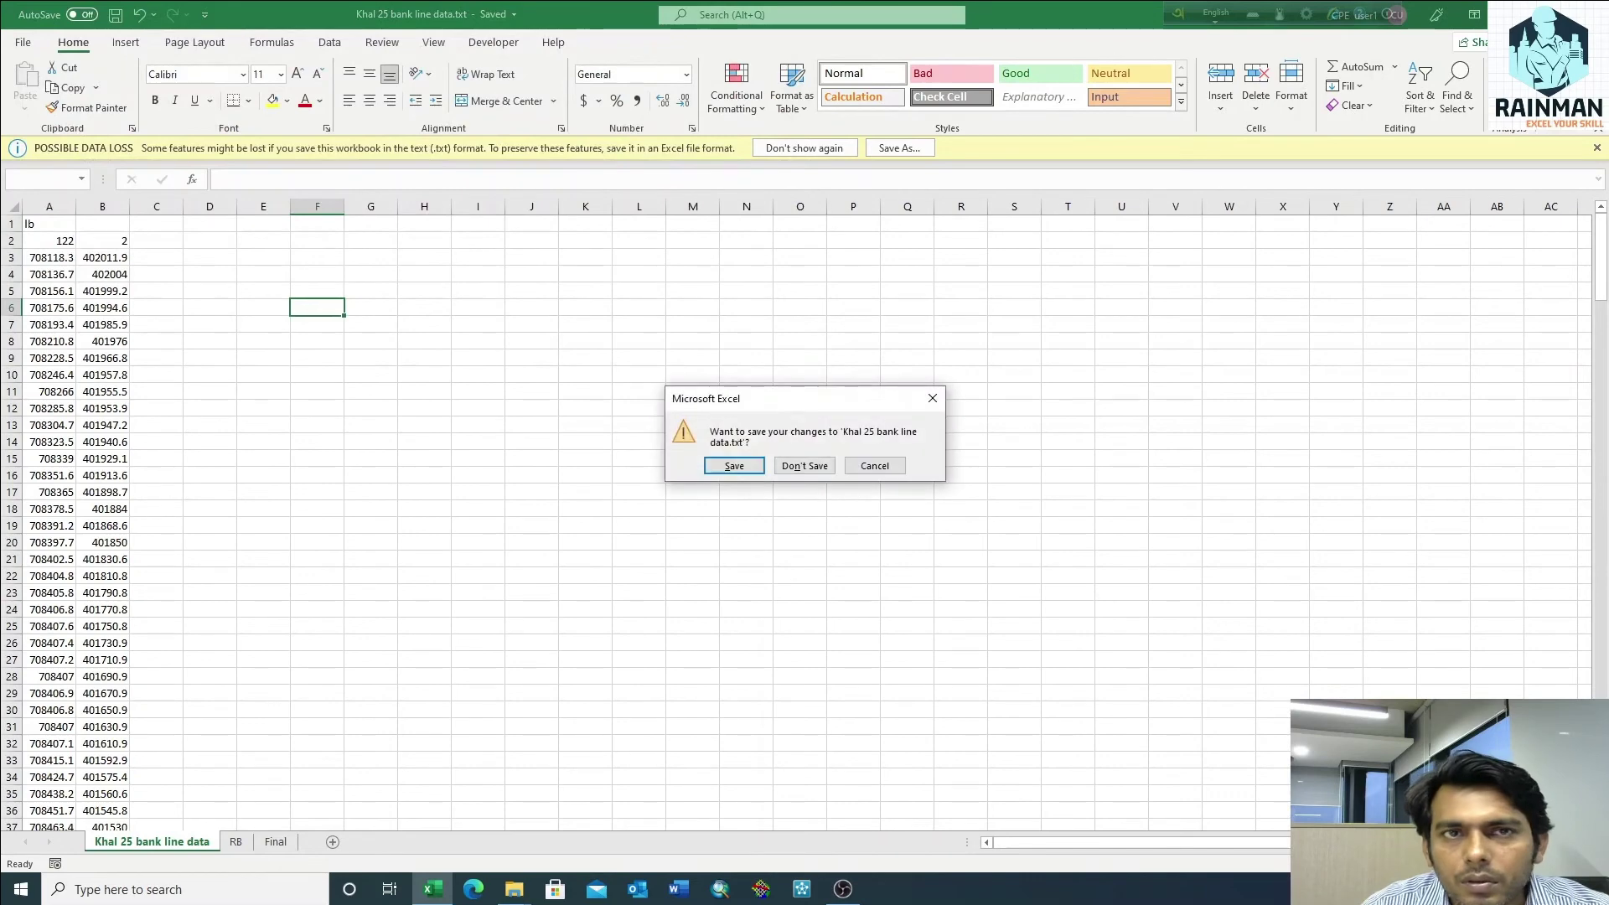
{"action": "left_click", "coordinate": [805, 466]}
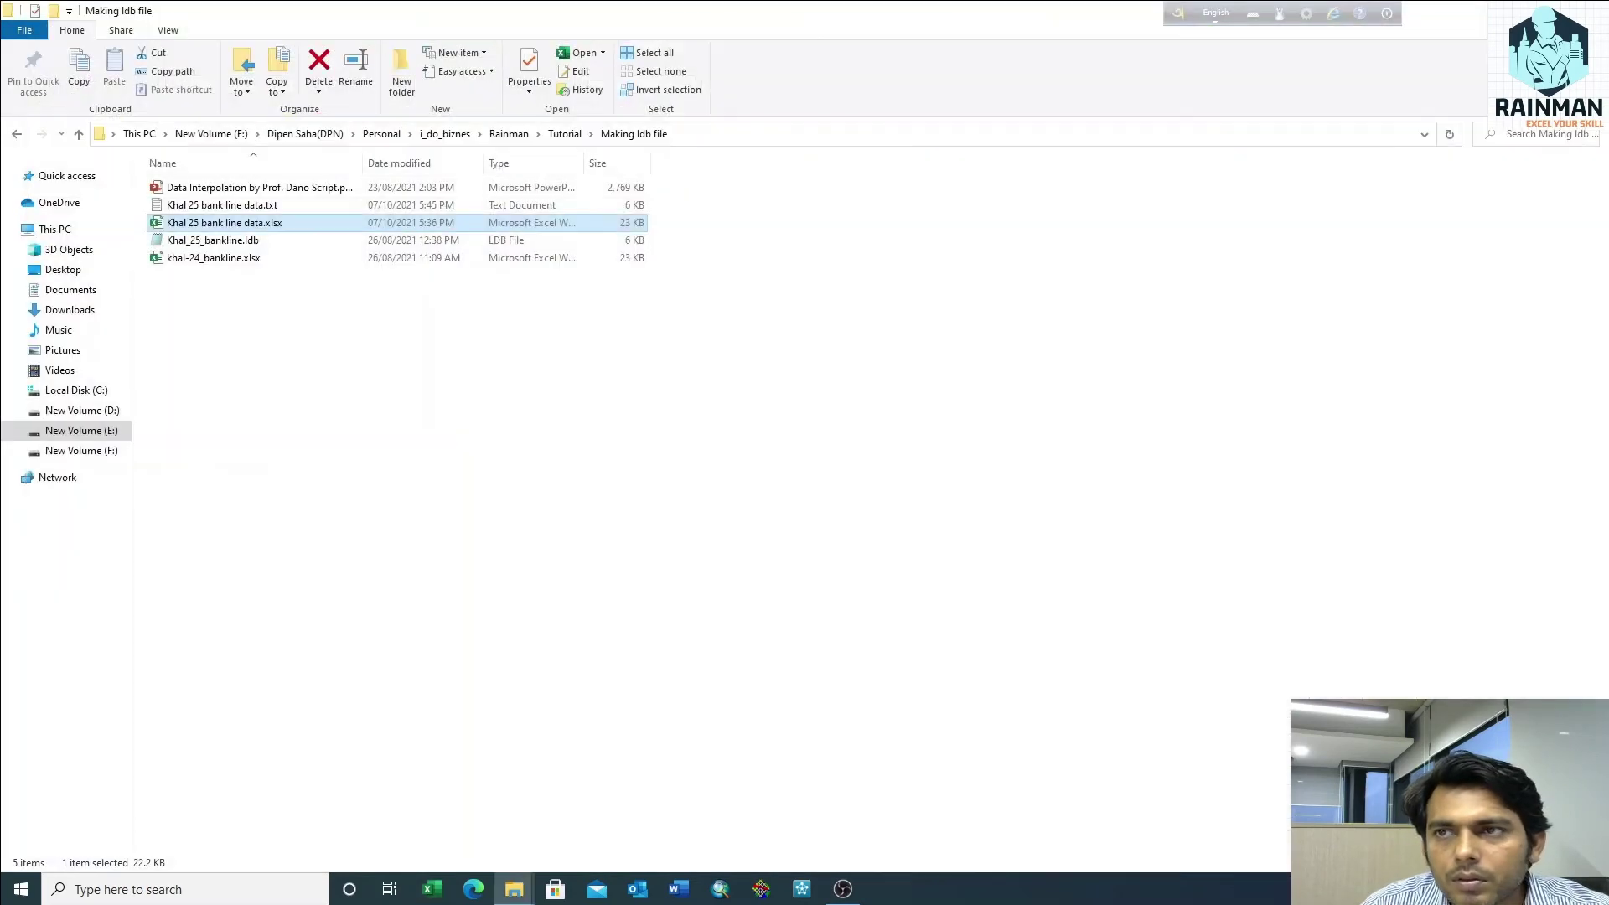
{"action": "left_click", "coordinate": [252, 310]}
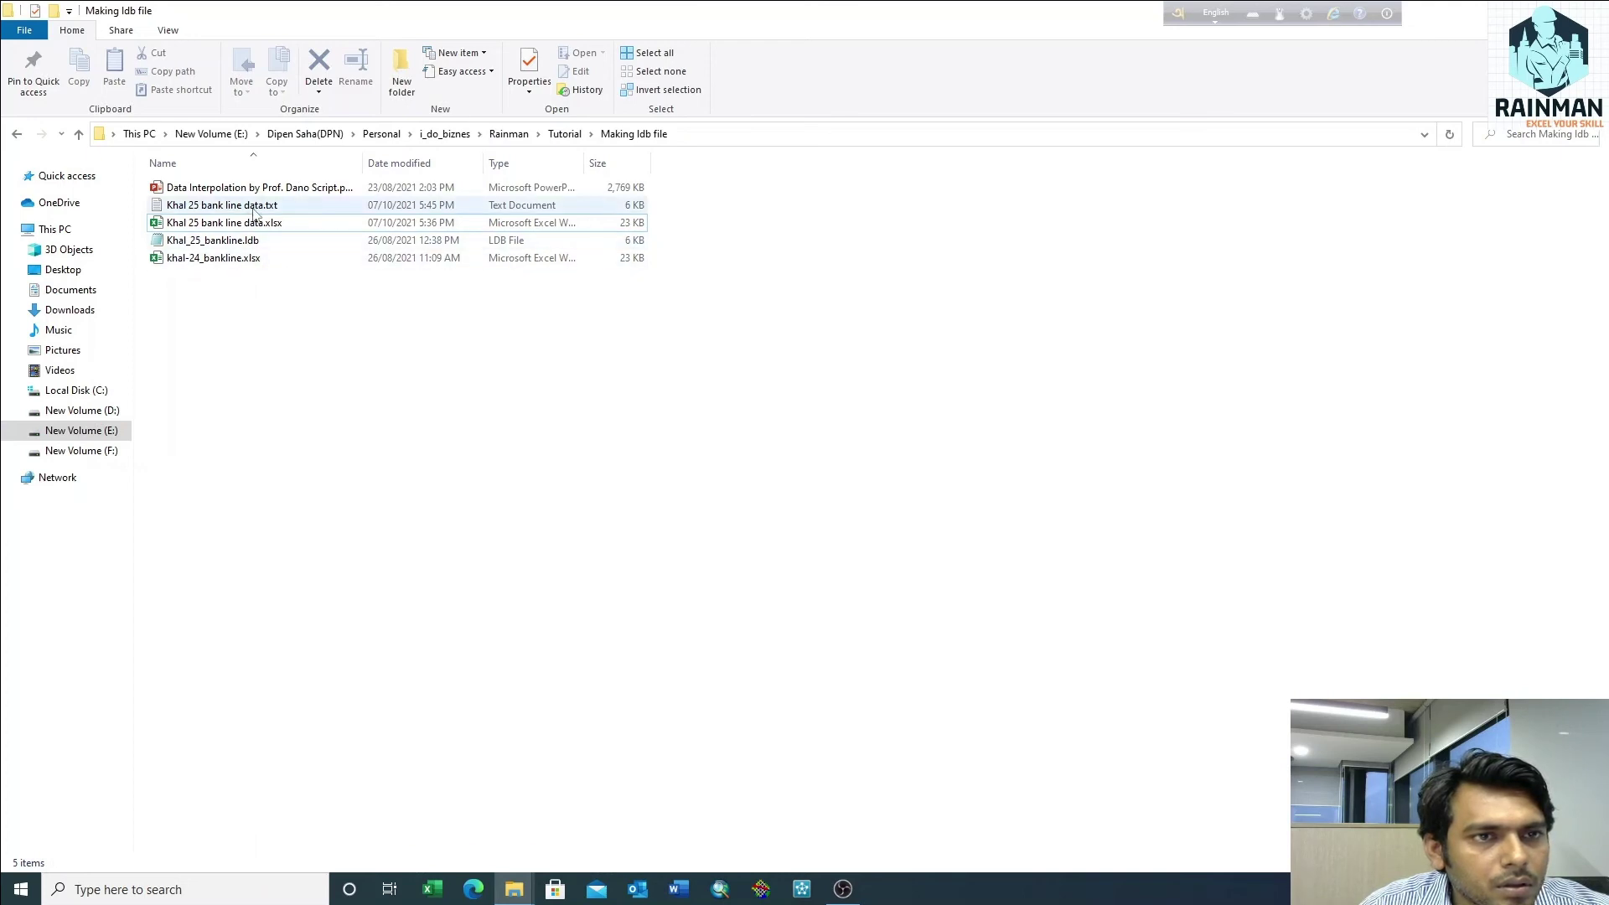
{"action": "double_click", "coordinate": [222, 205]}
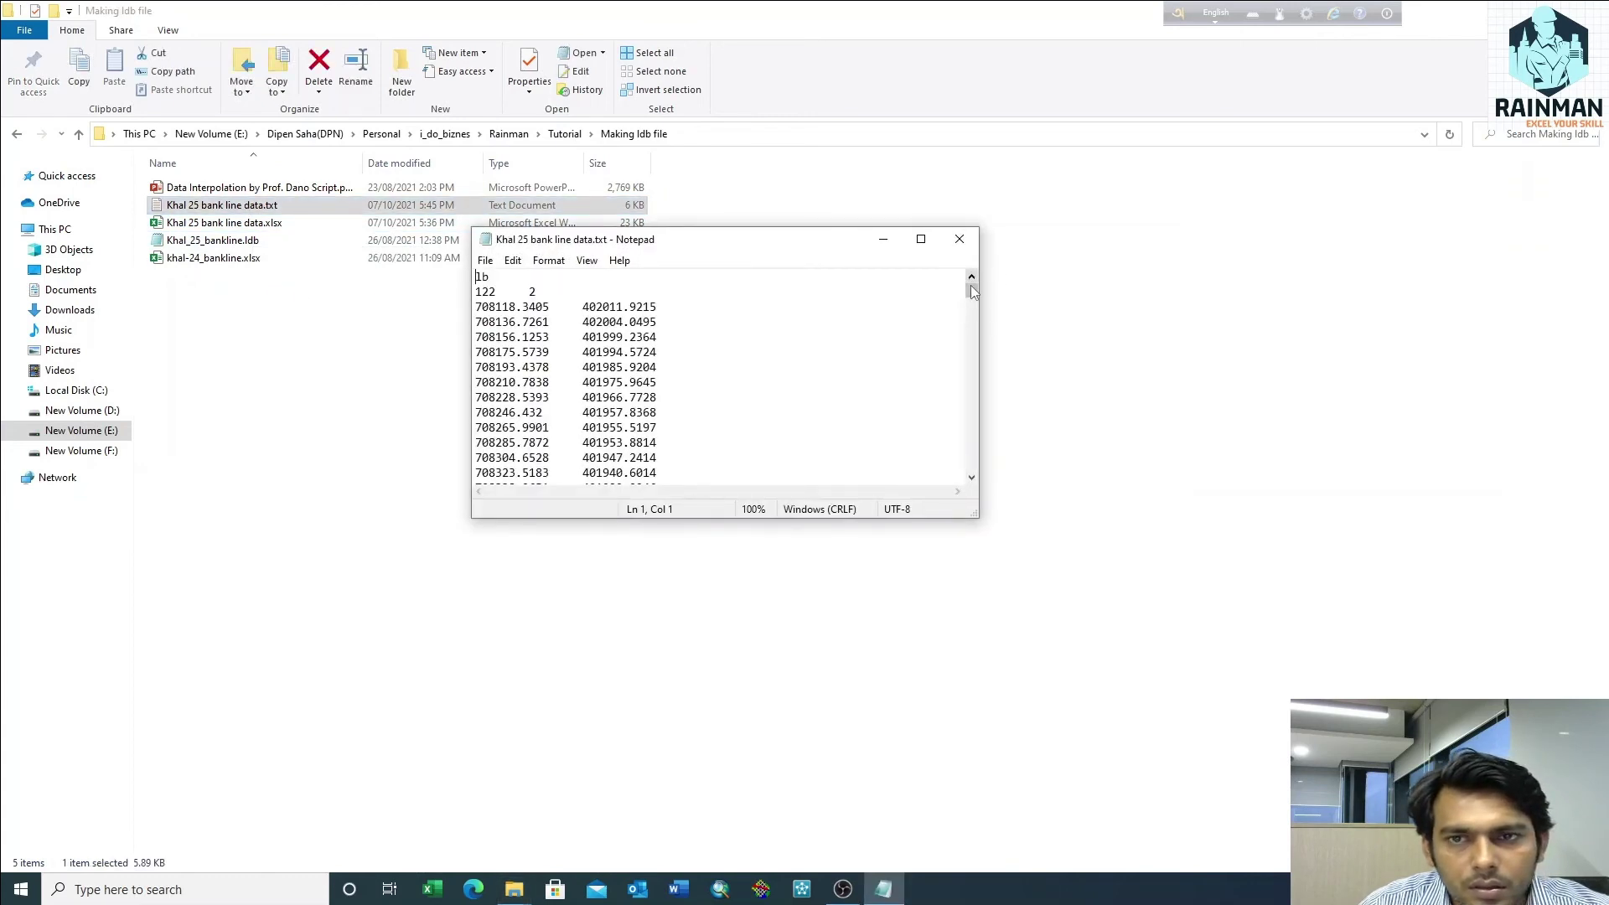
{"action": "mouse_move", "coordinate": [971, 284]}
{"action": "left_mouse_down"}
{"action": "mouse_move", "coordinate": [976, 405]}
{"action": "mouse_move", "coordinate": [976, 284]}
{"action": "left_mouse_up"}
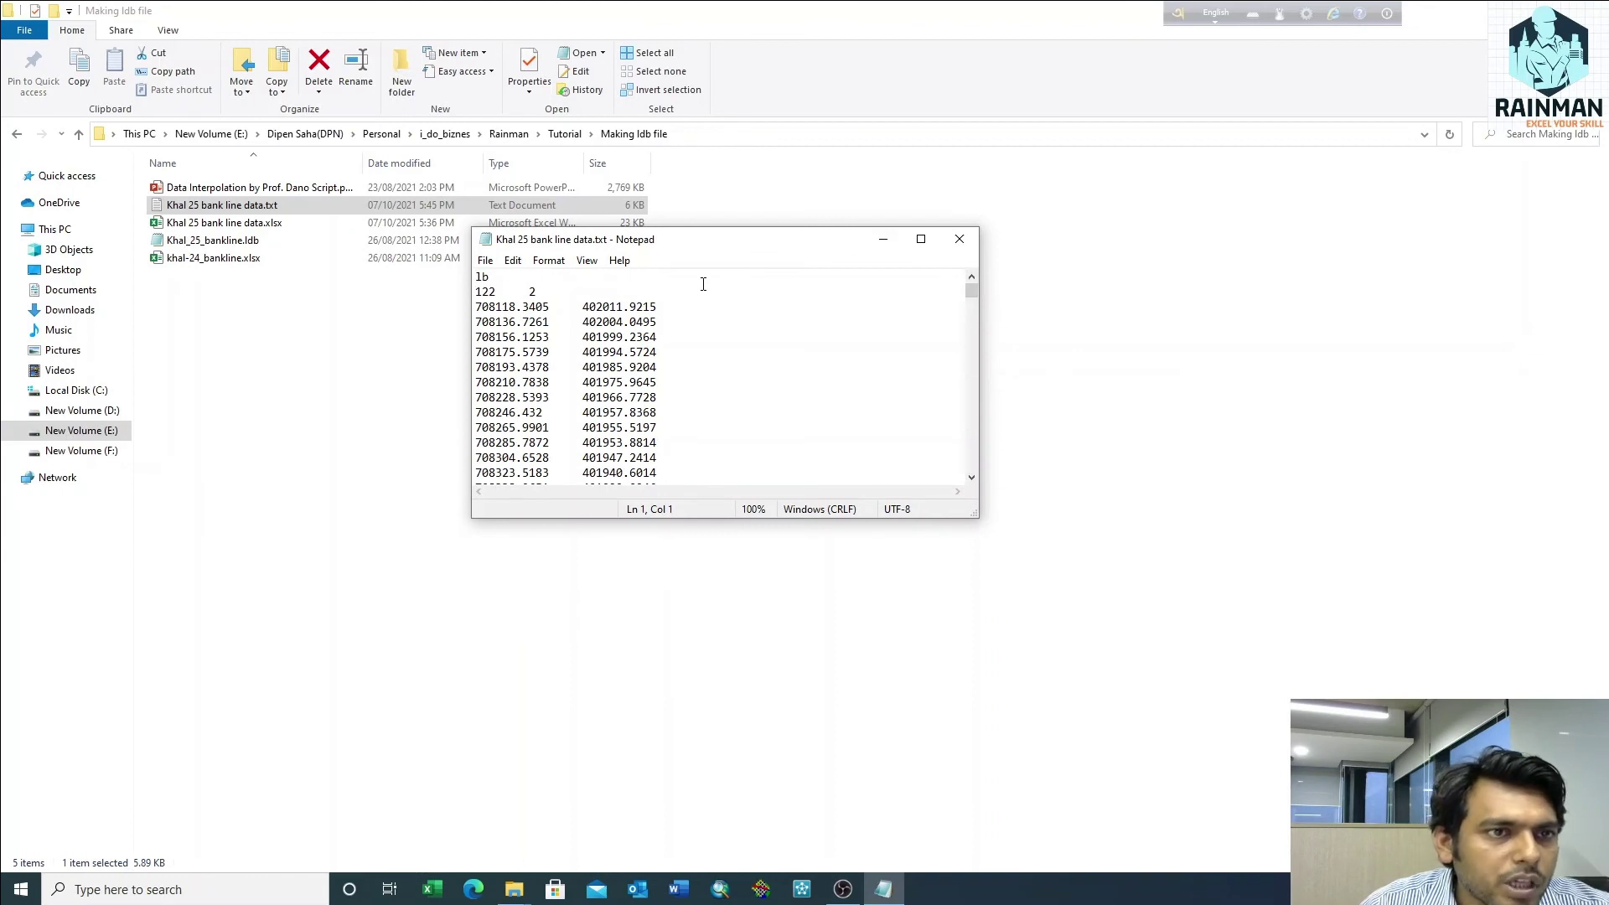
{"action": "left_click", "coordinate": [959, 239]}
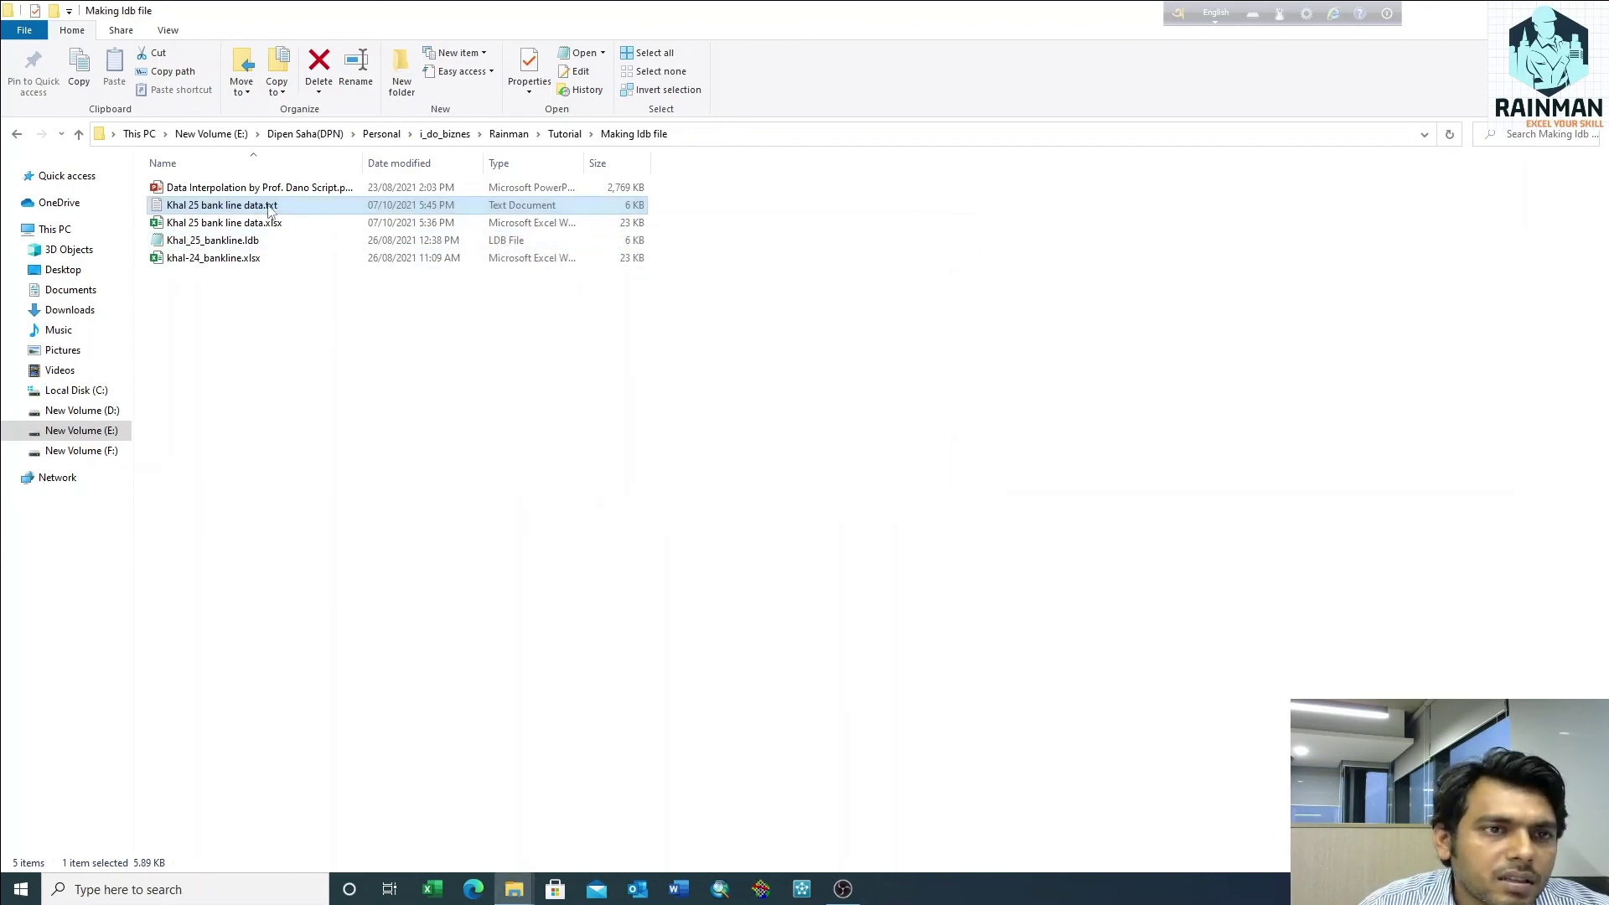
Rename 'Khal 25 bank line data.txt' to 'Khal 25 bank line data.ldb', accepting the extension change
{"action": "right_click", "coordinate": [271, 207]}
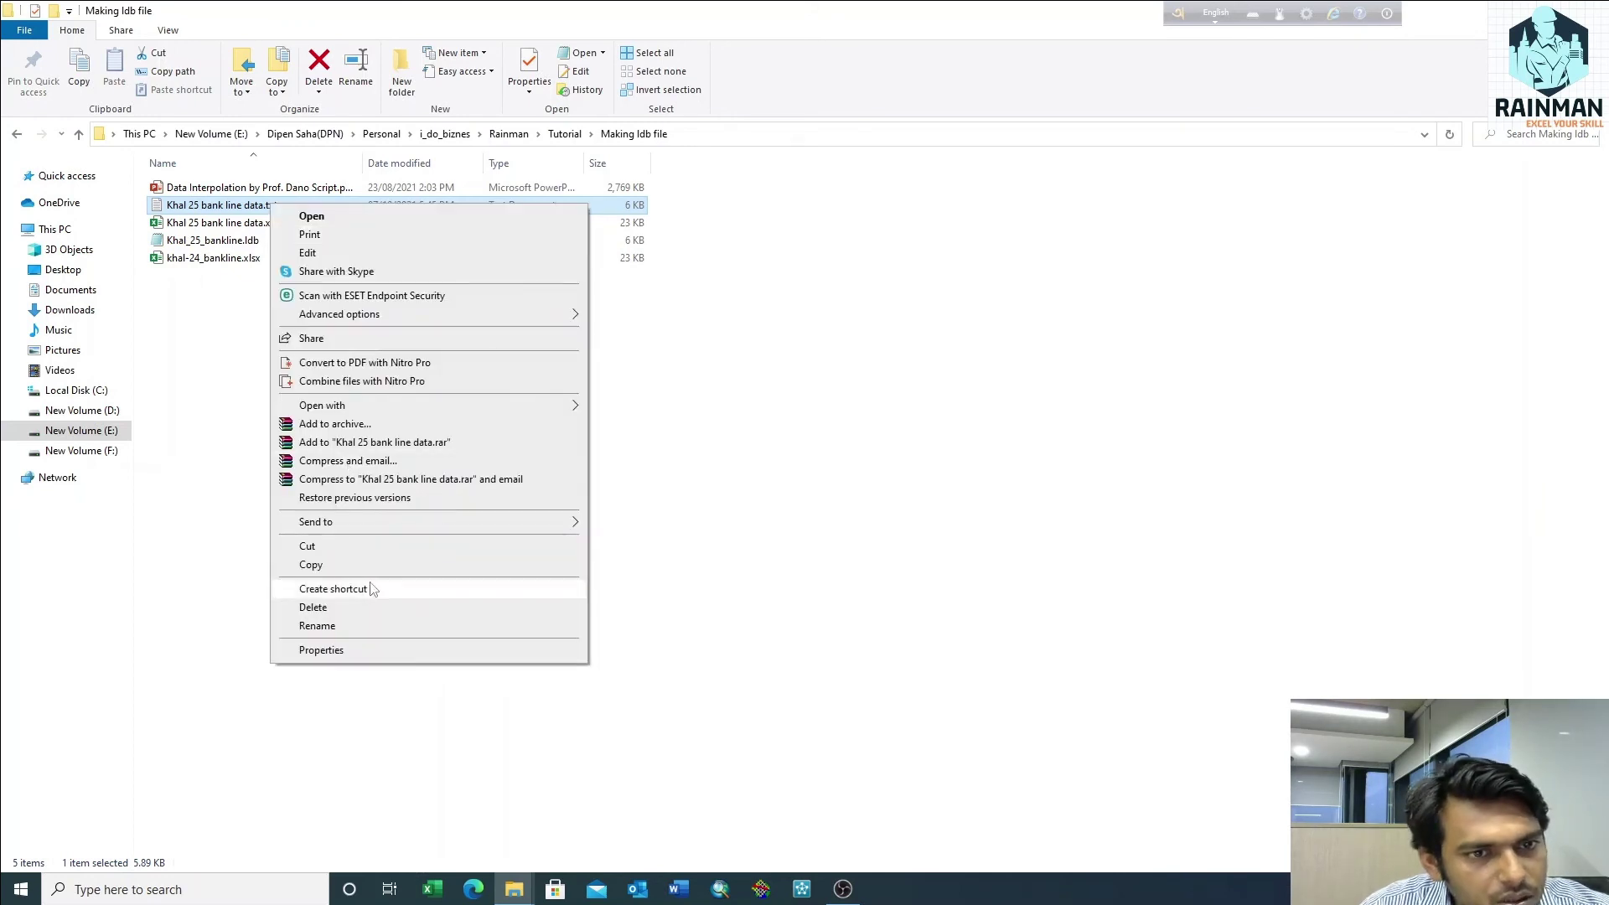
{"action": "left_click", "coordinate": [358, 626]}
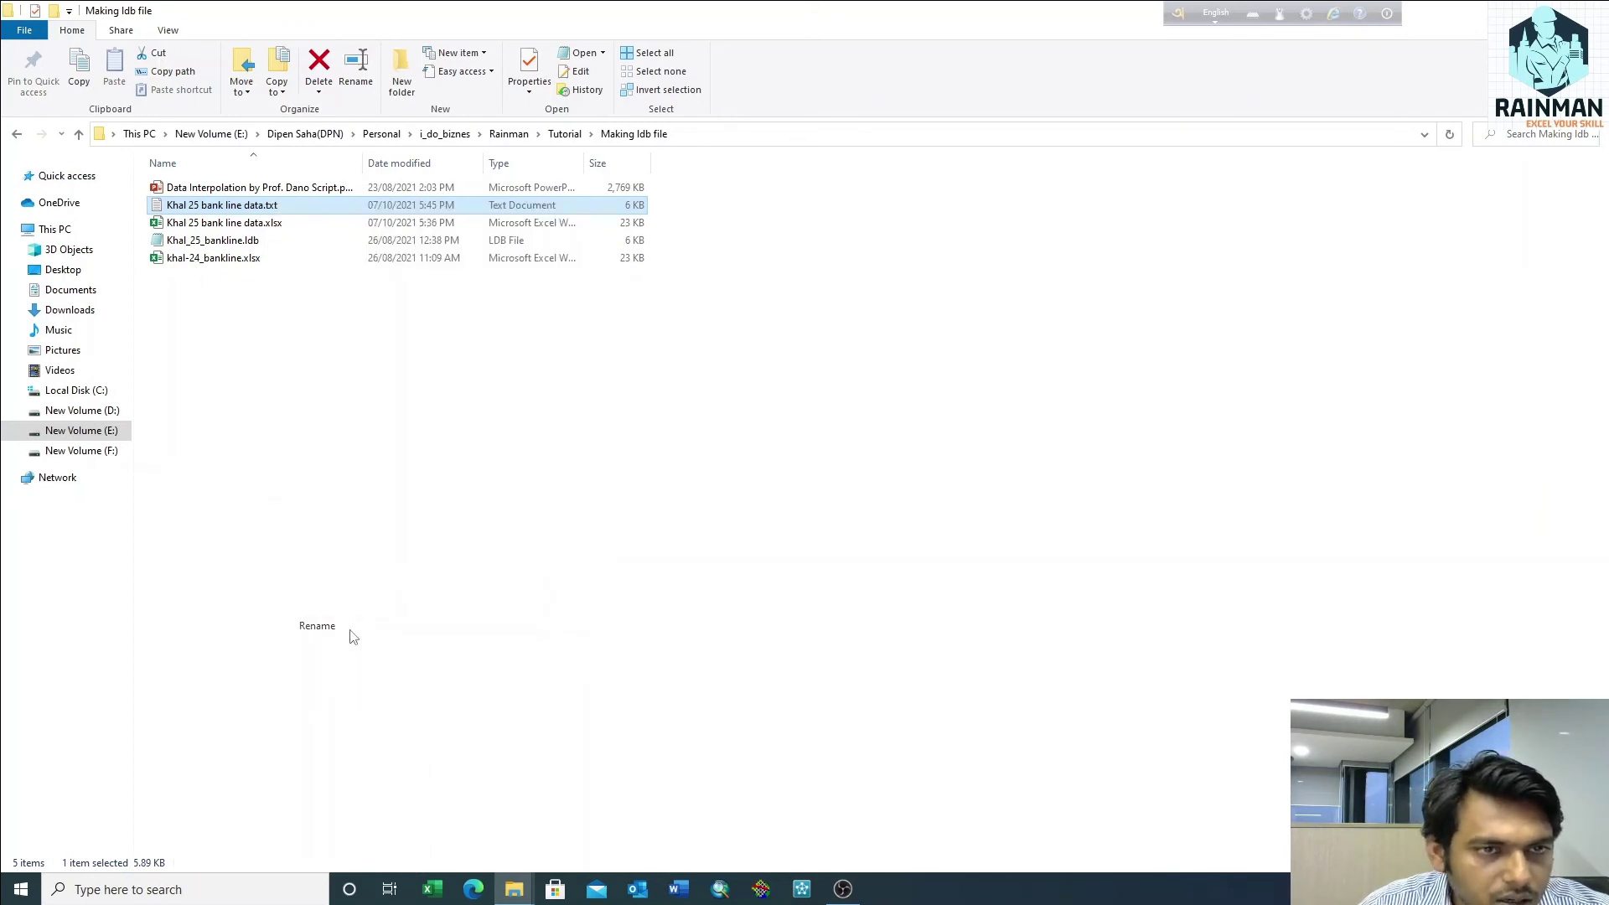
{"action": "left_click", "coordinate": [262, 206]}
{"action": "key", "text": "End"}
{"action": "key", "text": "BackSpace"}
{"action": "key", "text": "BackSpace"}
{"action": "key", "text": "BackSpace"}
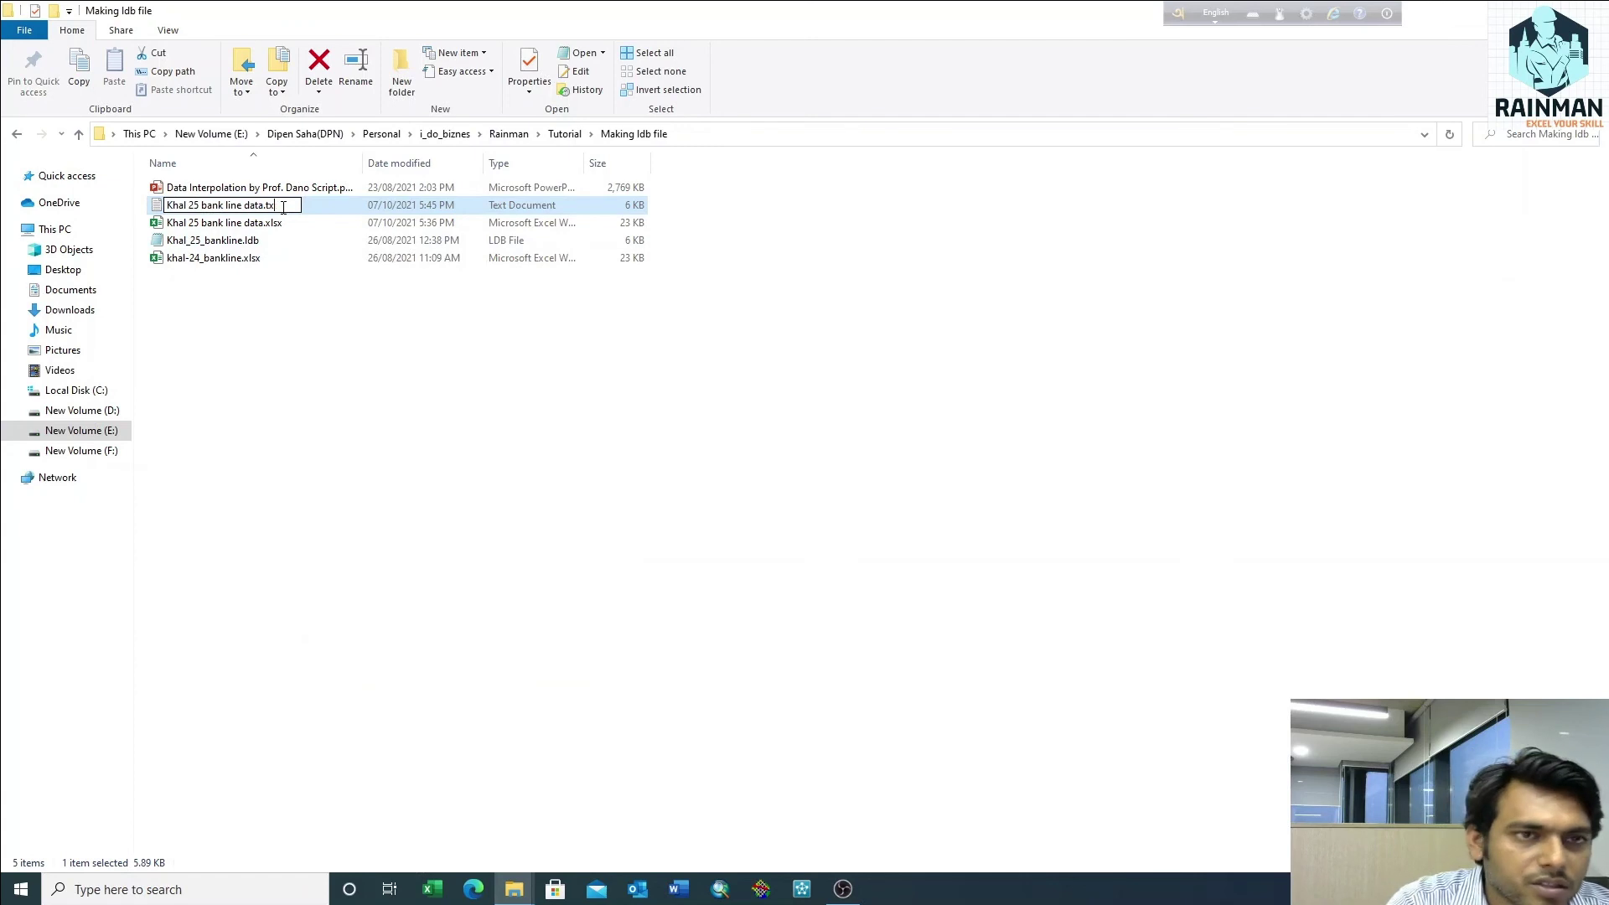
{"action": "type", "text": "ldb"}
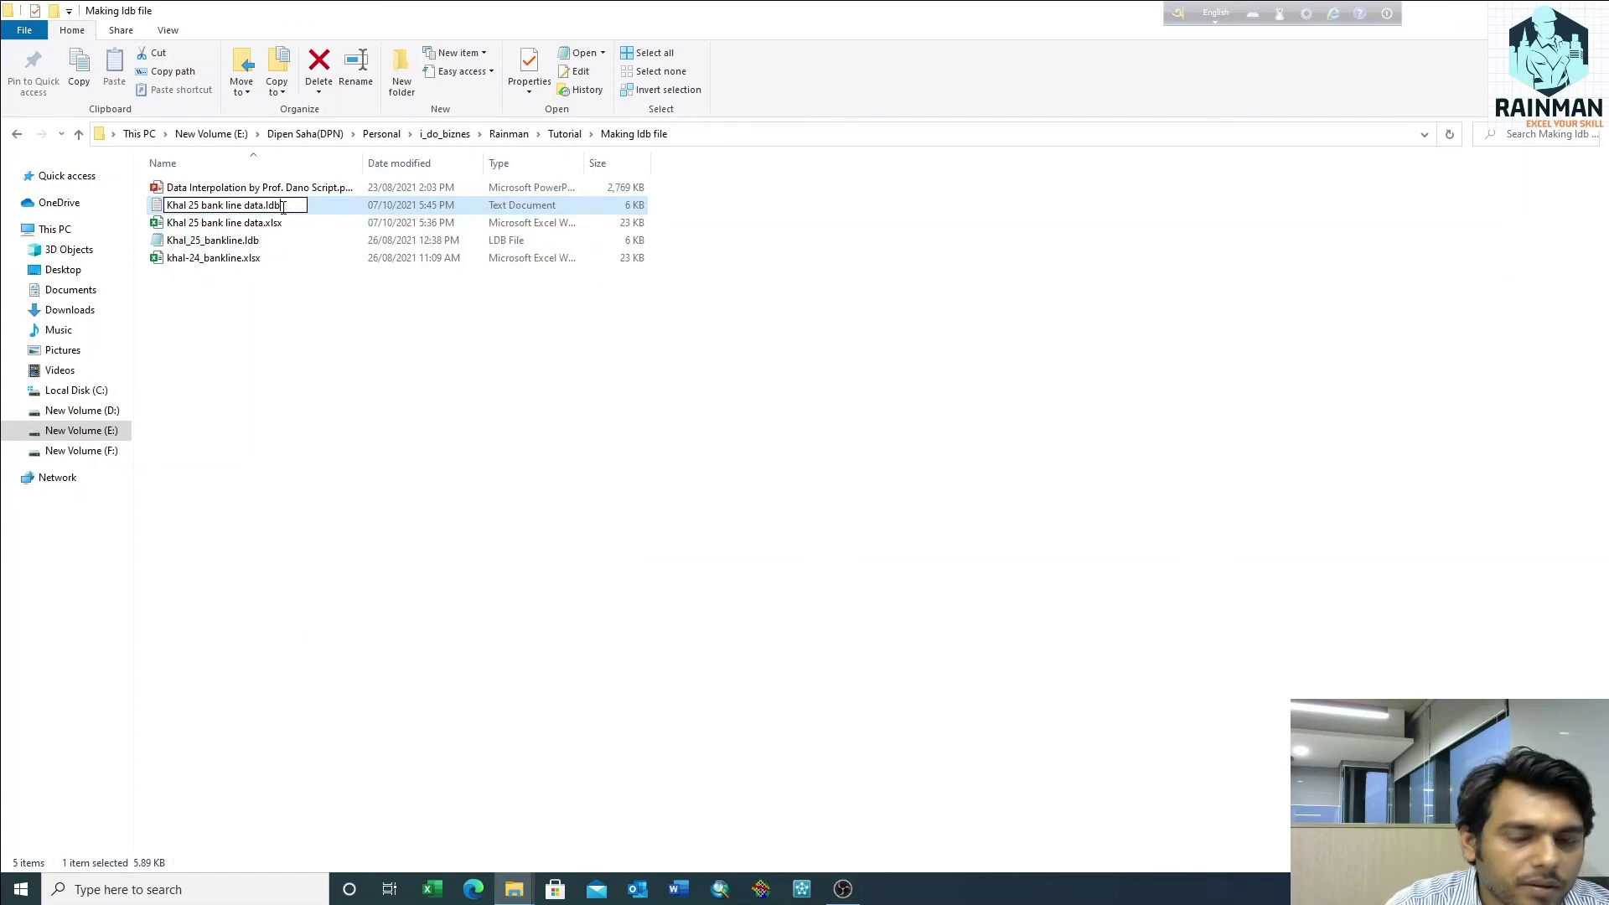
{"action": "key", "text": "Return"}
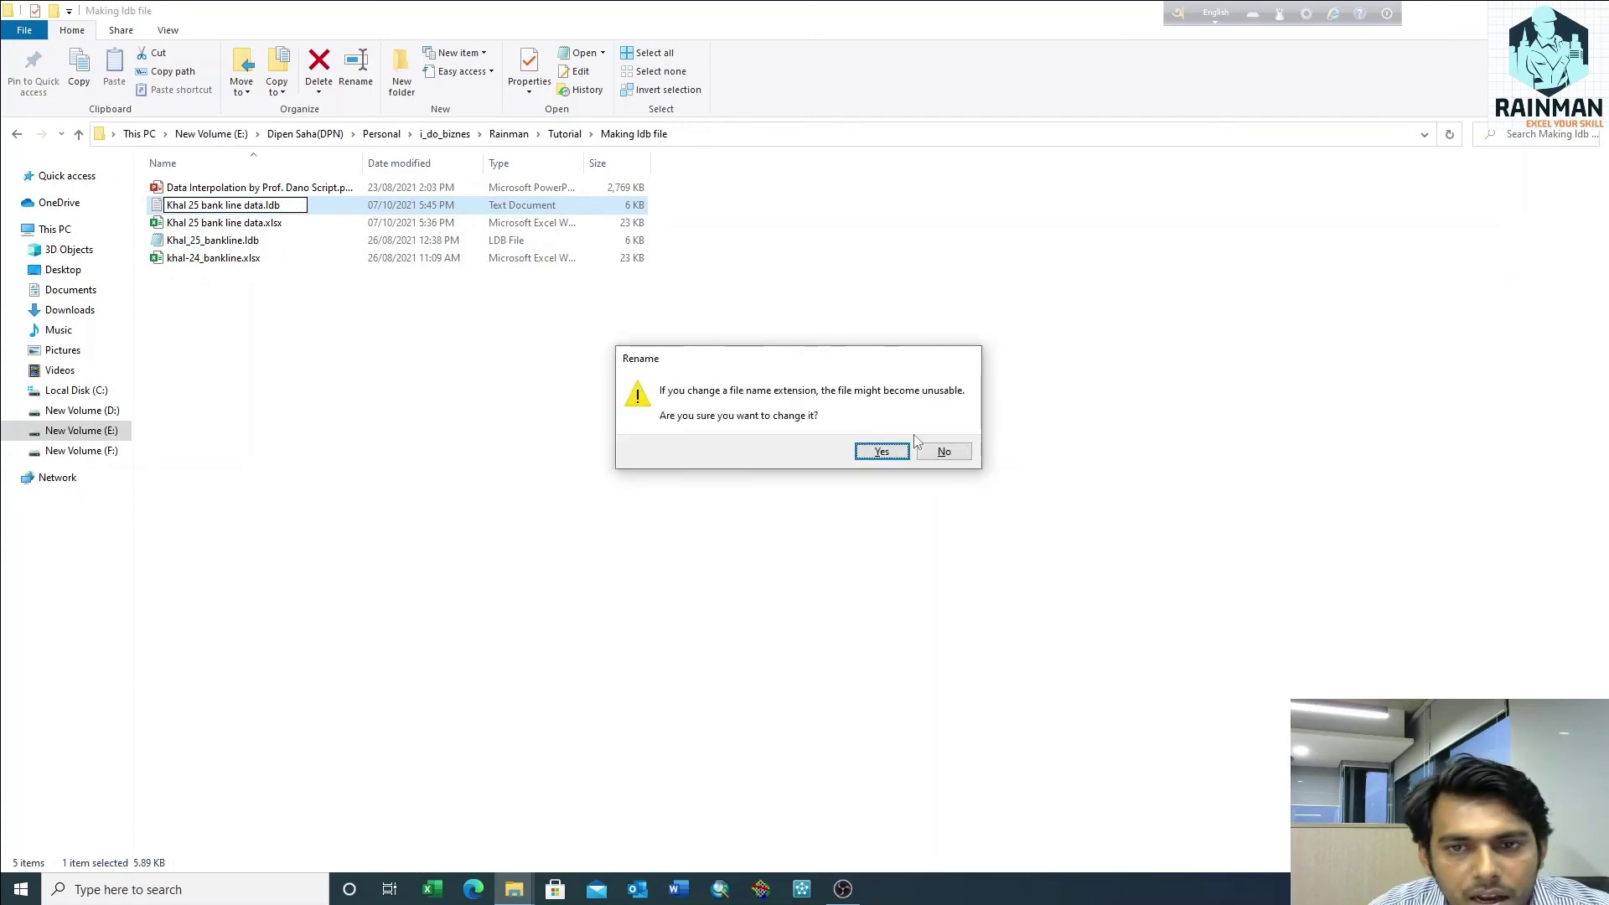
{"action": "left_click", "coordinate": [882, 451]}
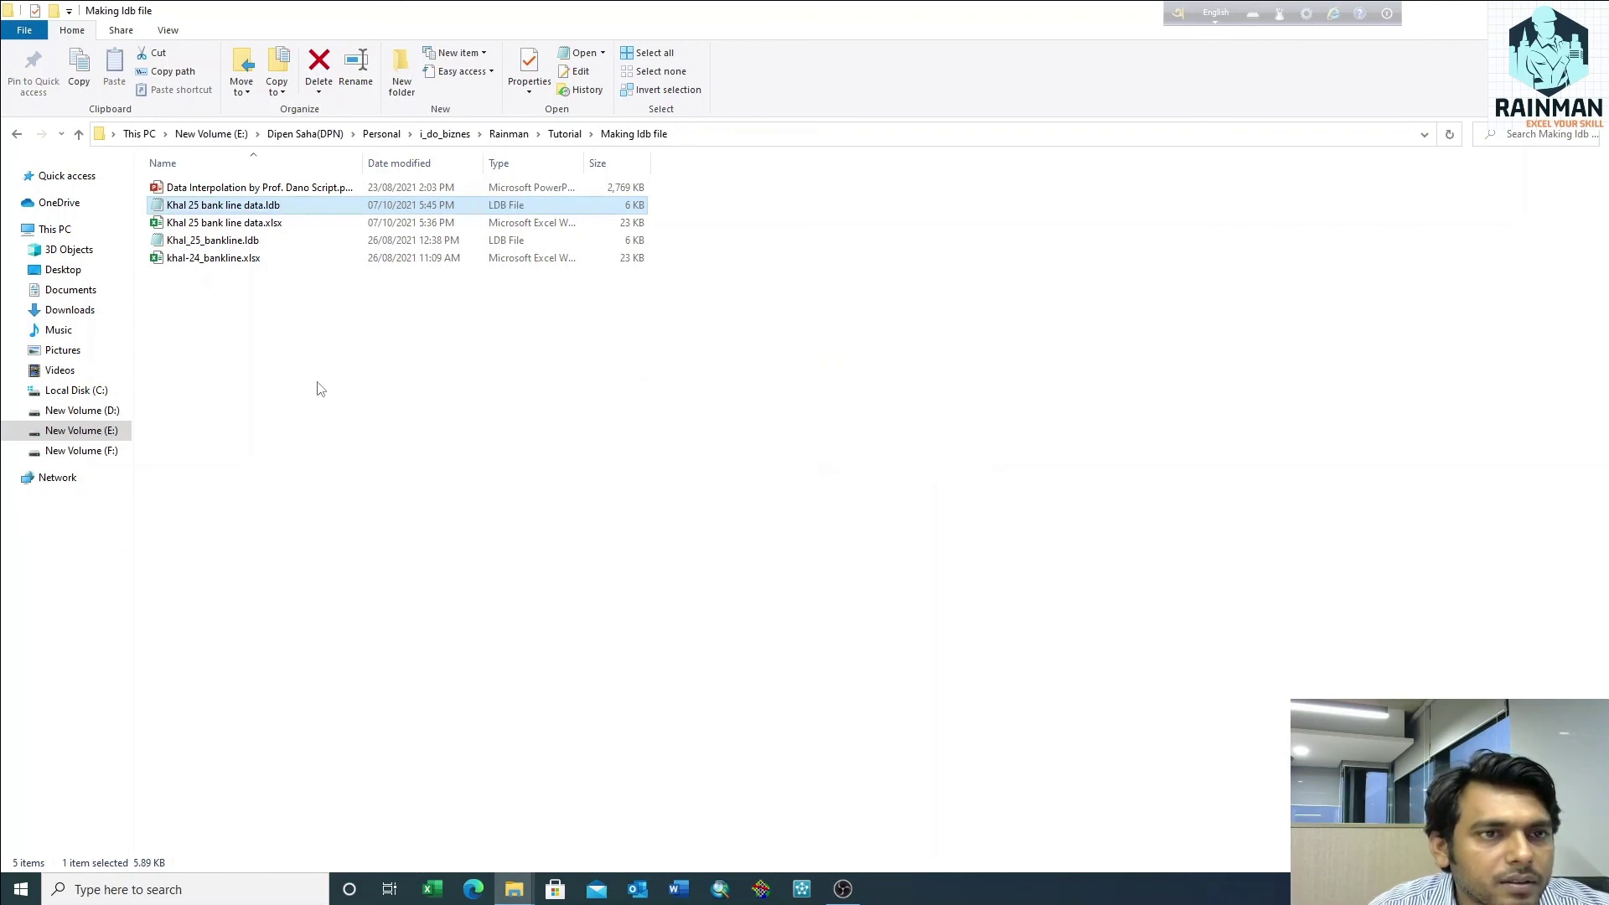